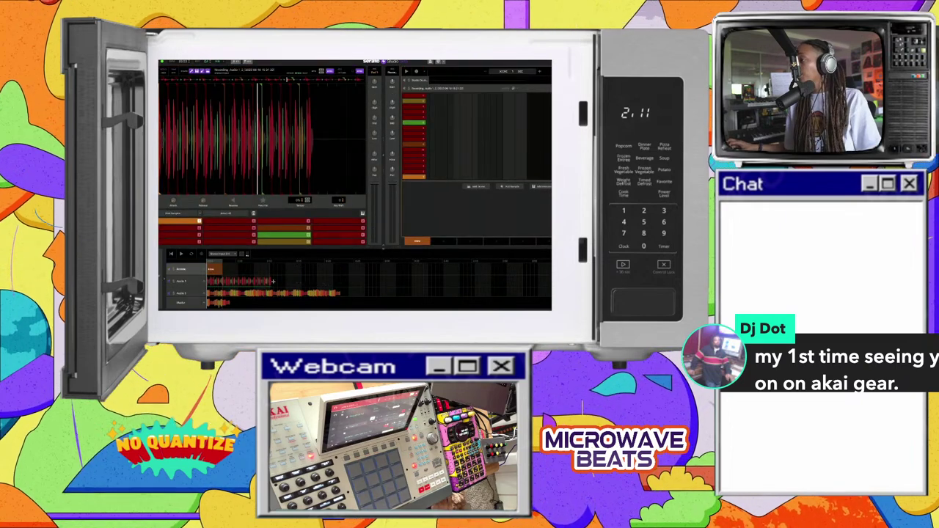
Load Recording_Audio 2_4 and Recording_Audio 3_5 from the Recordings crate as additional sample decks
click(180, 293)
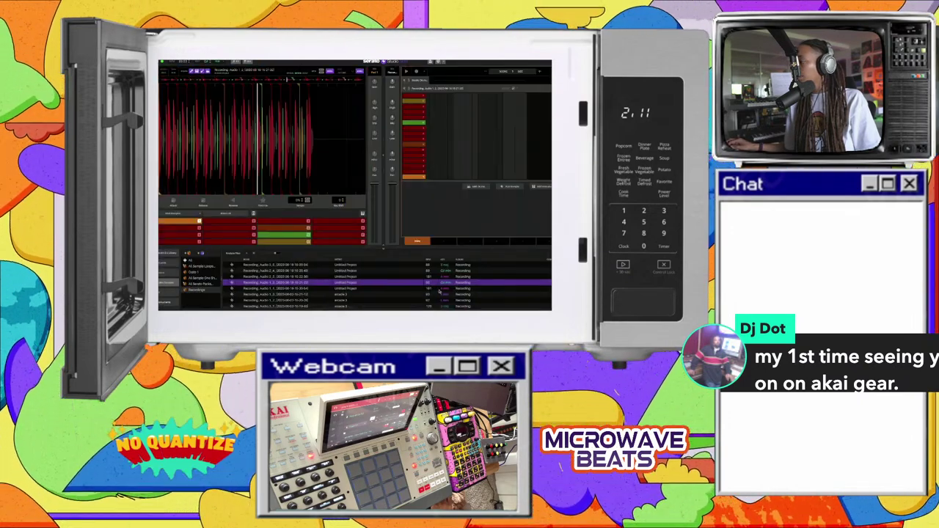
click(296, 277)
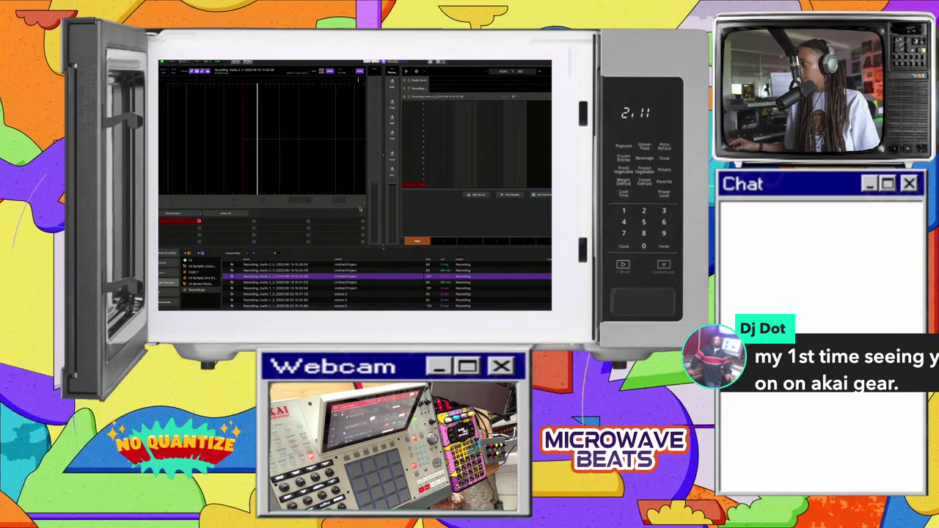
click(539, 98)
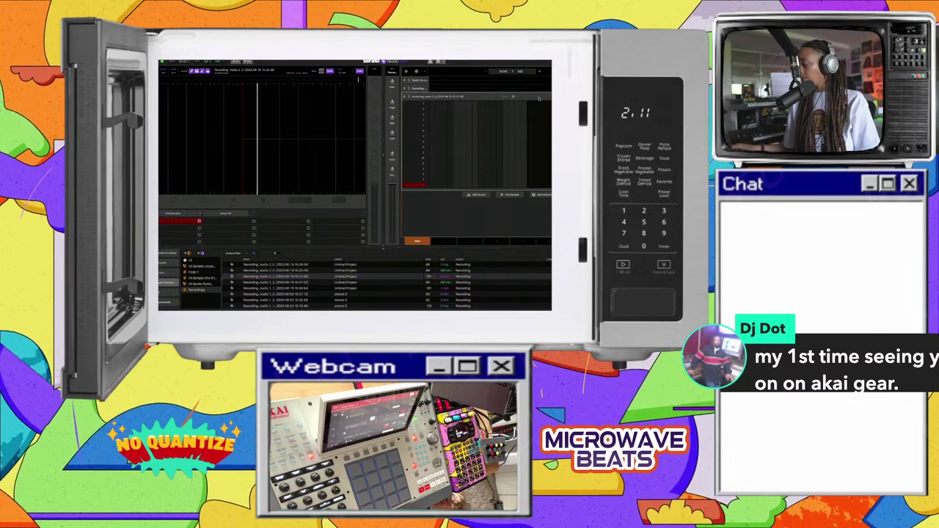
drag(289, 270, 440, 121)
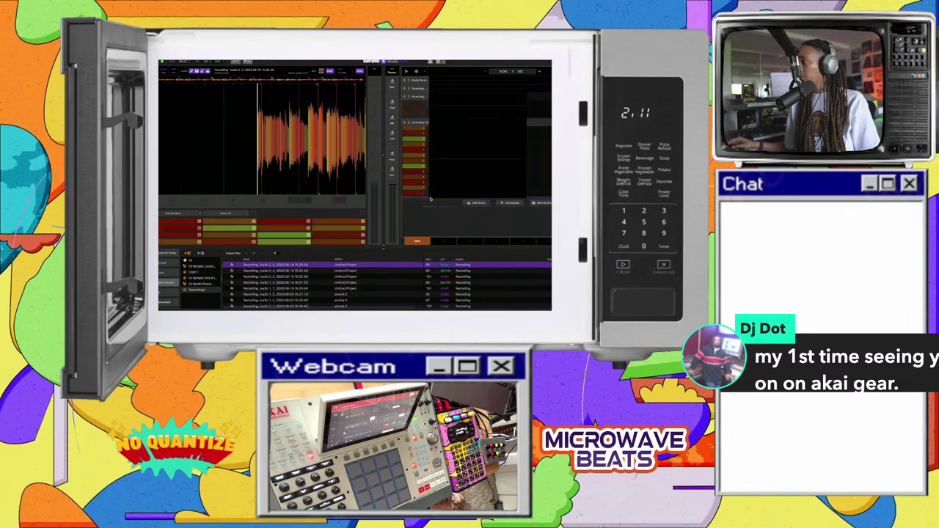
click(438, 97)
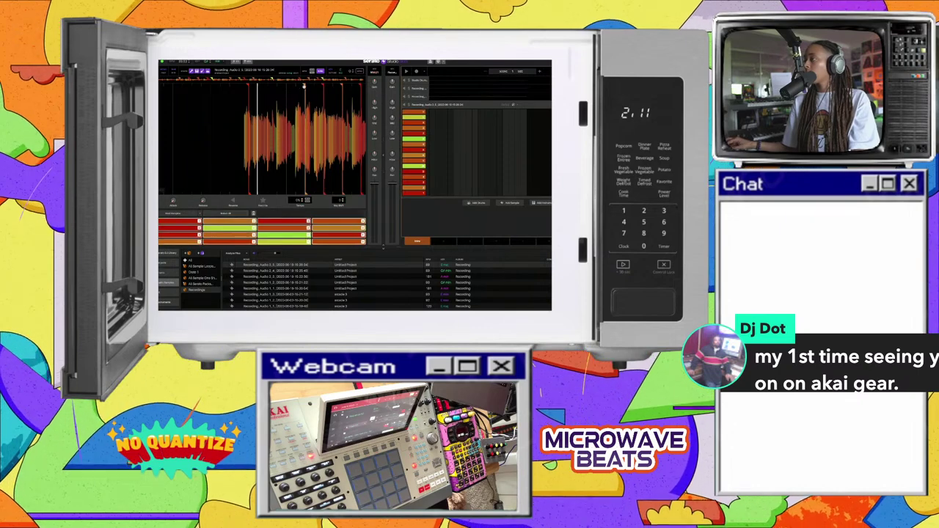
Extend the Intro scene to four bars and record a pad 1 trigger for the Recording_Audio 1_2 deck
click(412, 92)
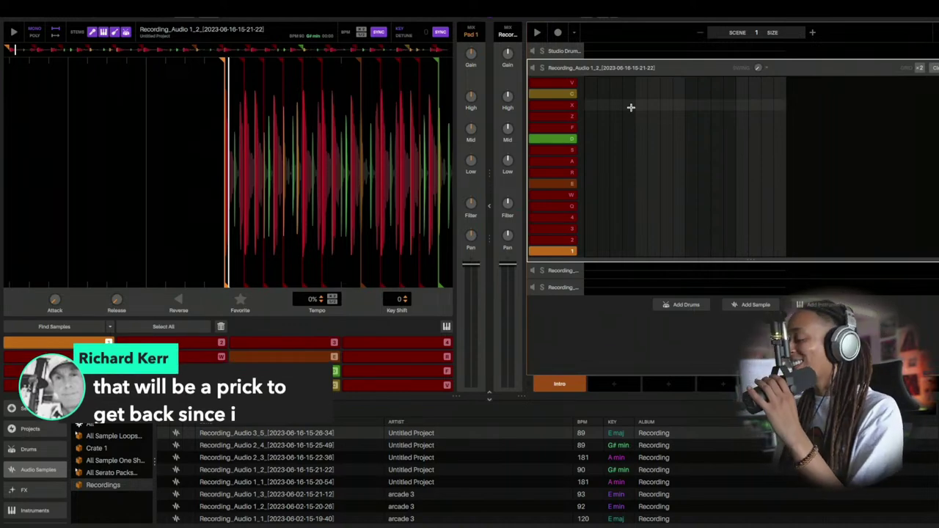
key(space)
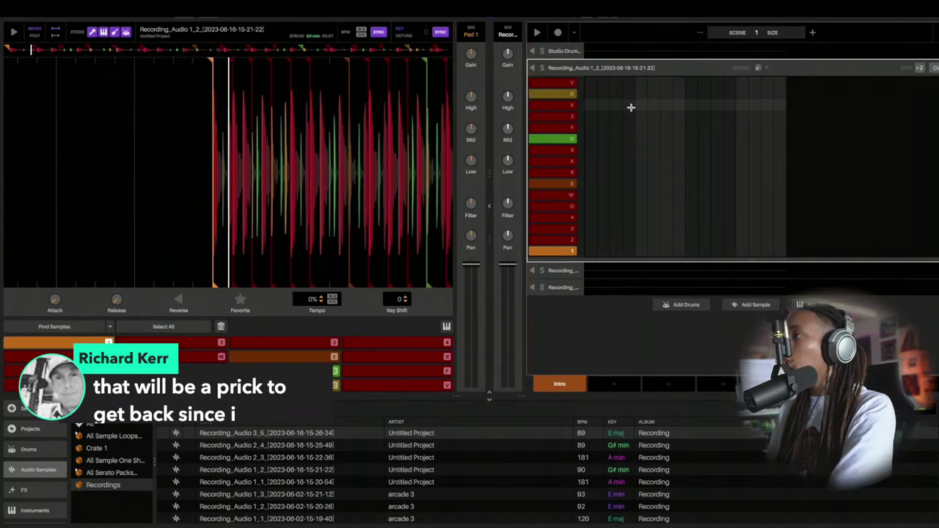
click(561, 34)
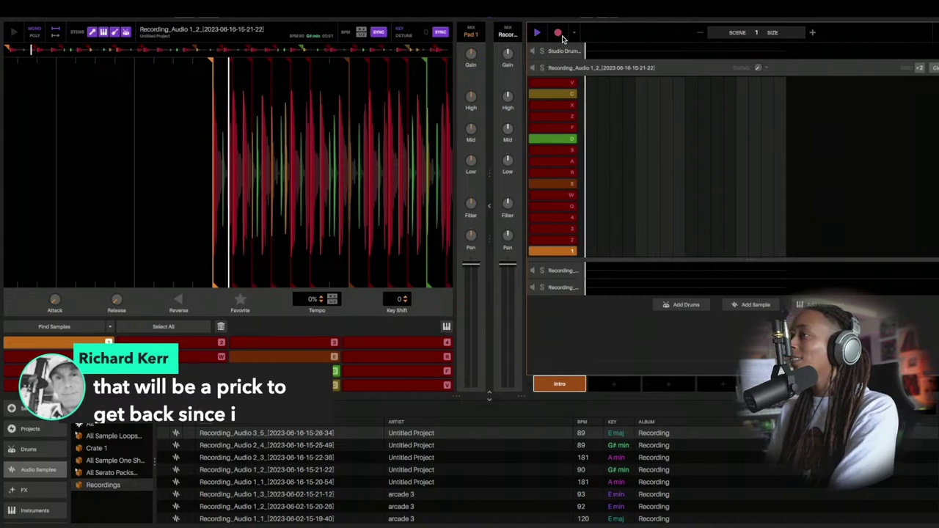
click(812, 33)
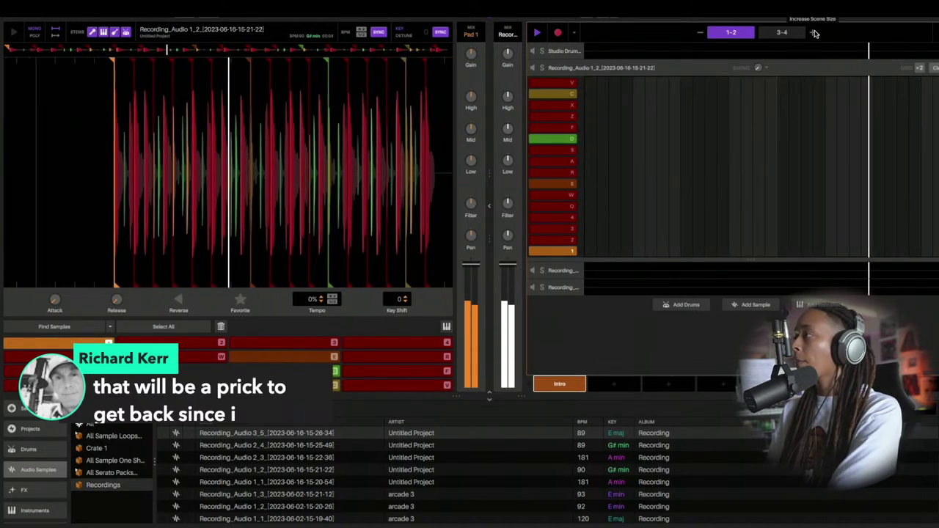
key(1)
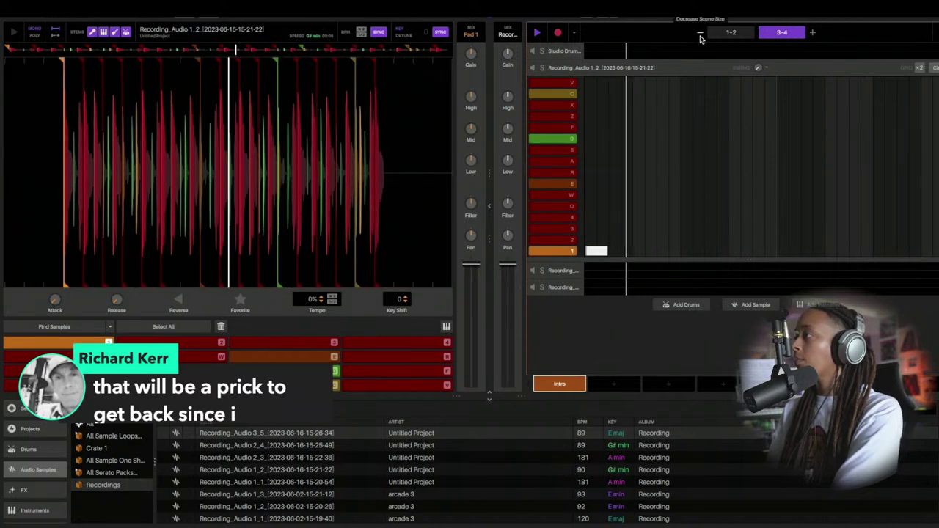
key(space)
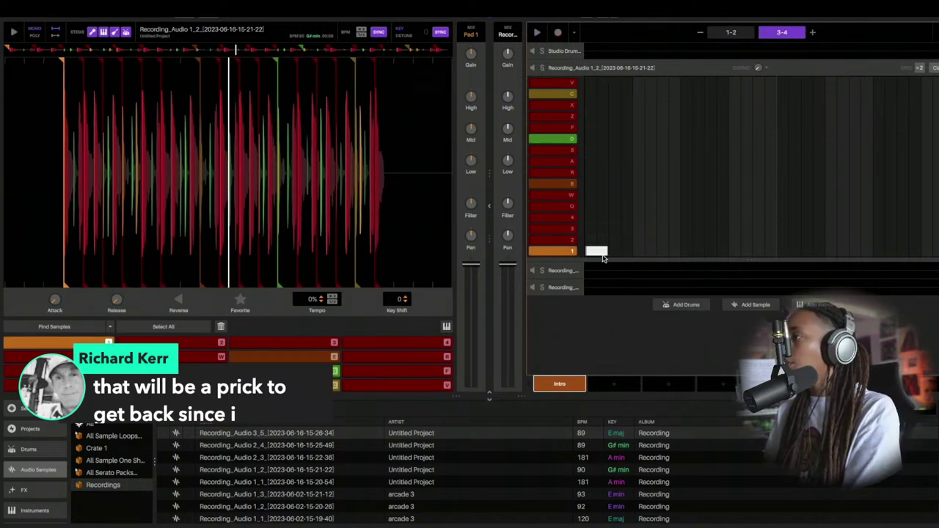
Stretch the recorded pad 1 note across the pattern, play it back, and select the Recording_Audio 2_4 deck
drag(608, 251, 938, 251)
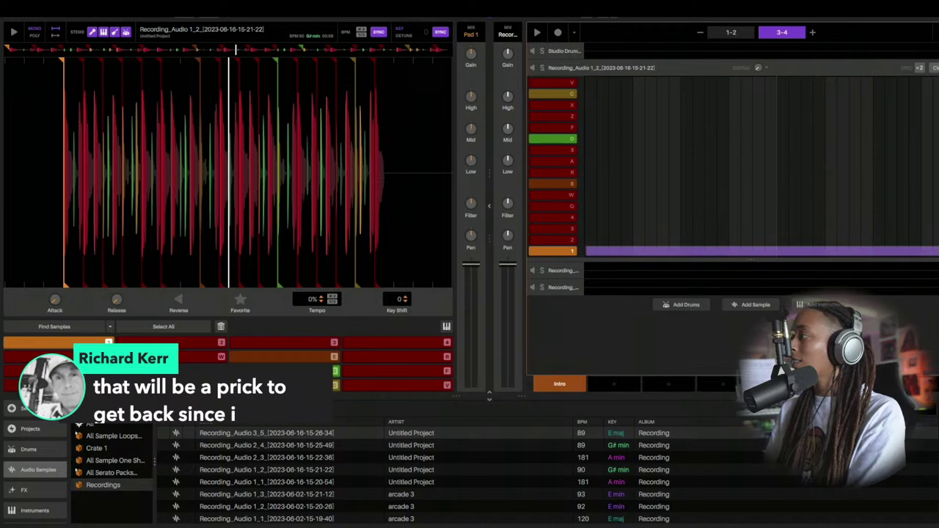
key(space)
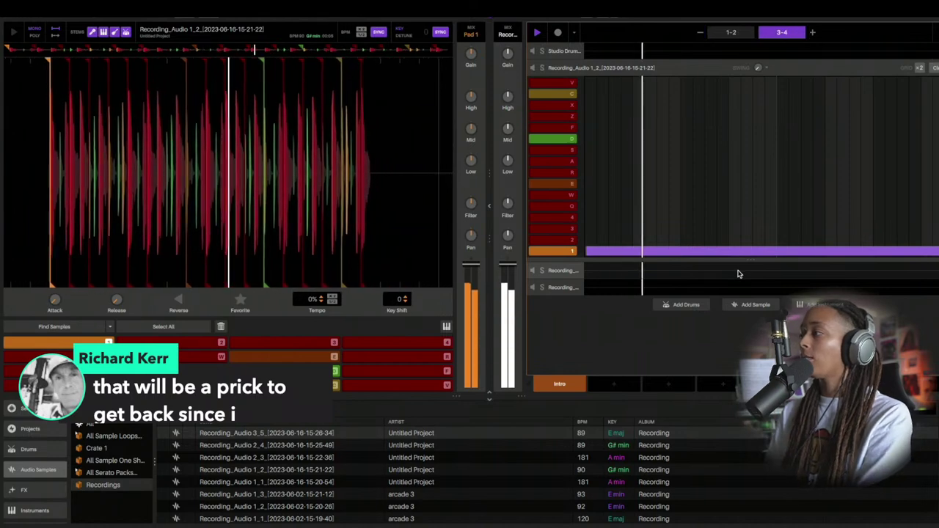
key(space)
click(739, 272)
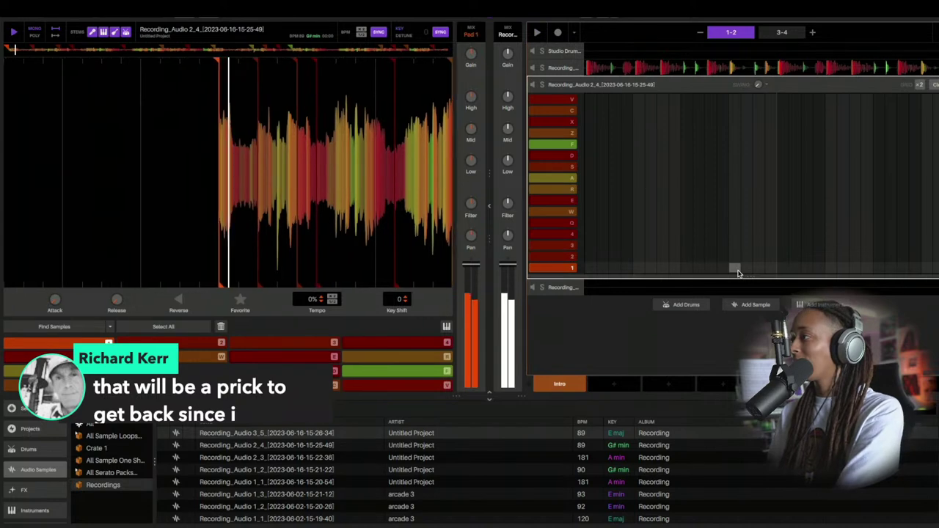
click(547, 29)
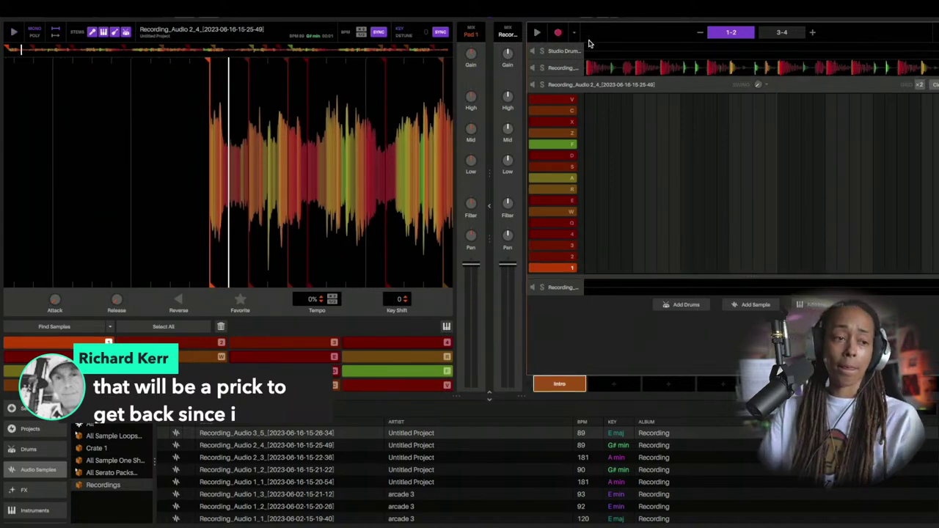
key(1)
key(3)
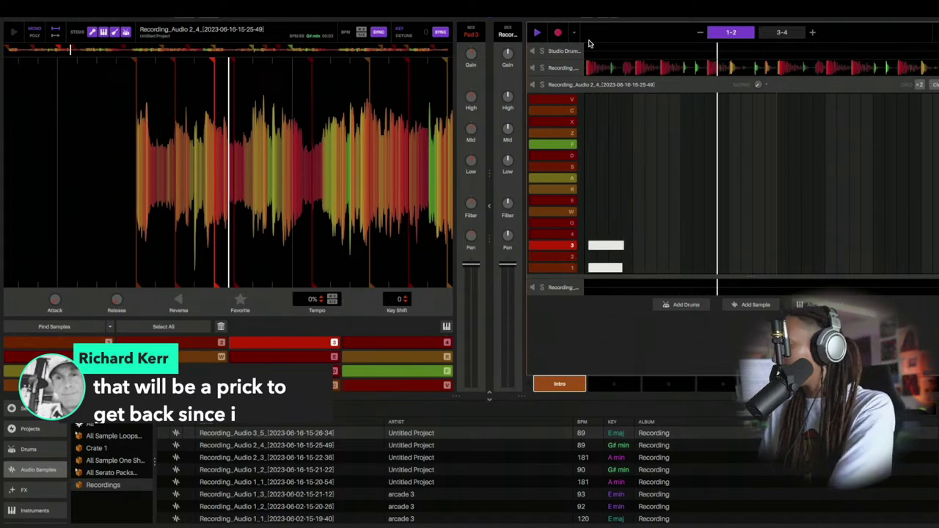
key(space)
key(1)
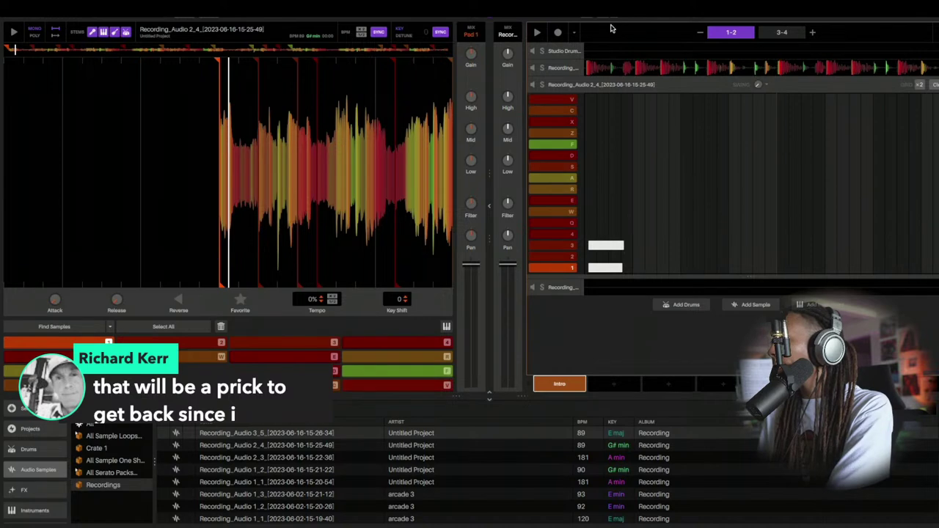
click(936, 85)
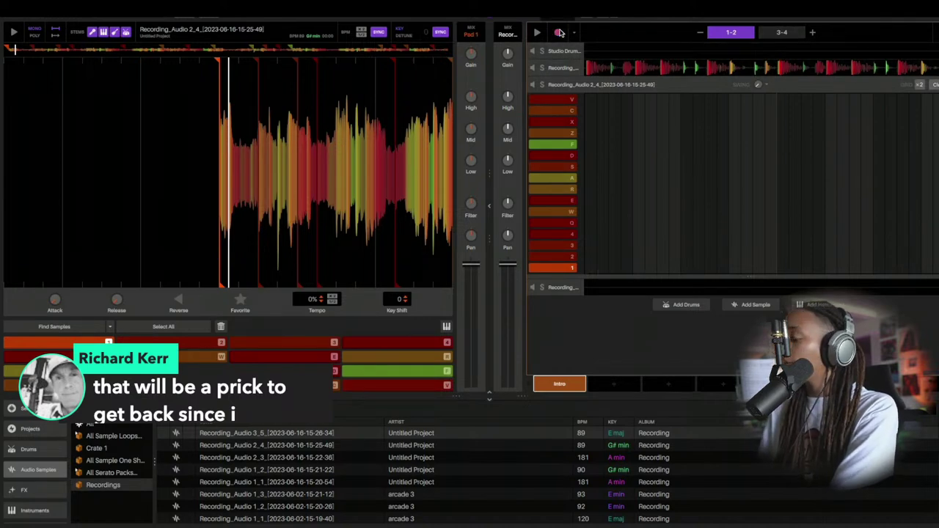
Record pad 1 of Recording_Audio 2_4 as one sustained note across the Intro scene
key(space)
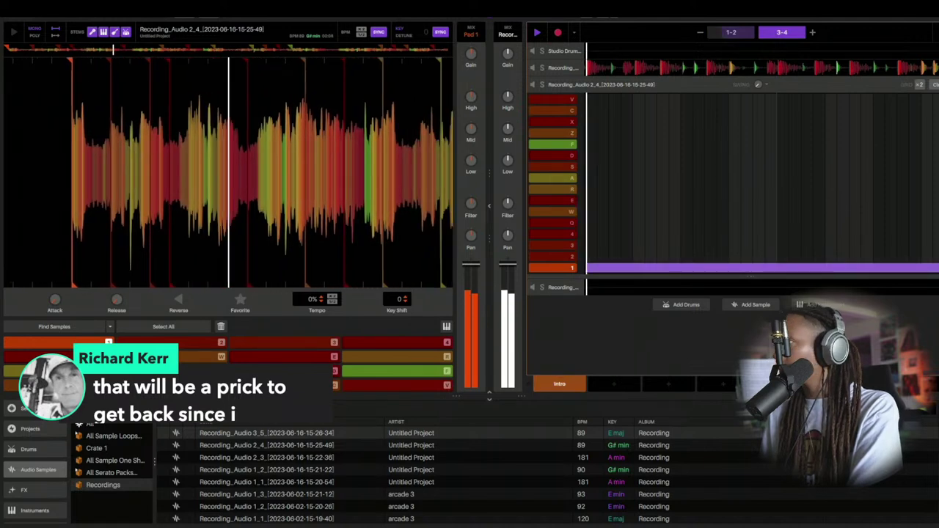
Lower the mixer volume faders of the Recording_Audio 1_2 and Recording_Audio 2_4 decks slightly
click(211, 17)
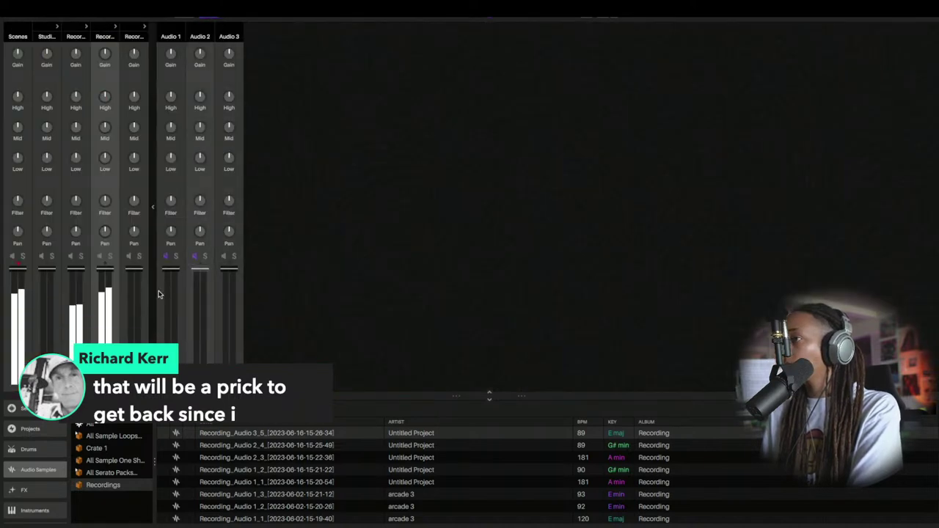
click(75, 269)
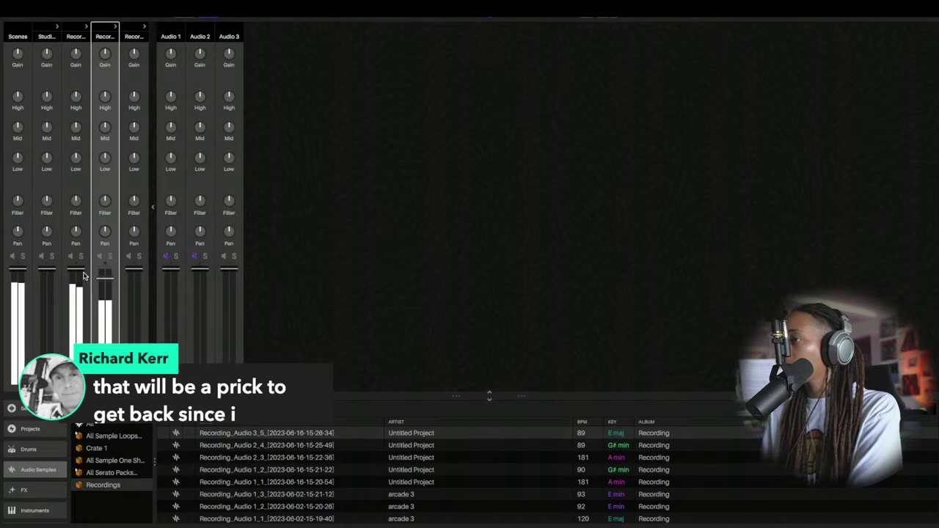
key(space)
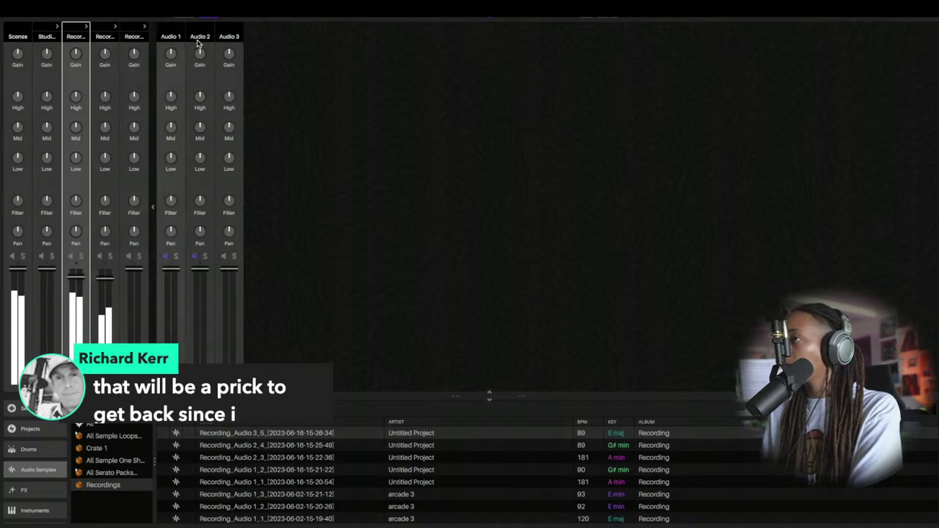
click(207, 16)
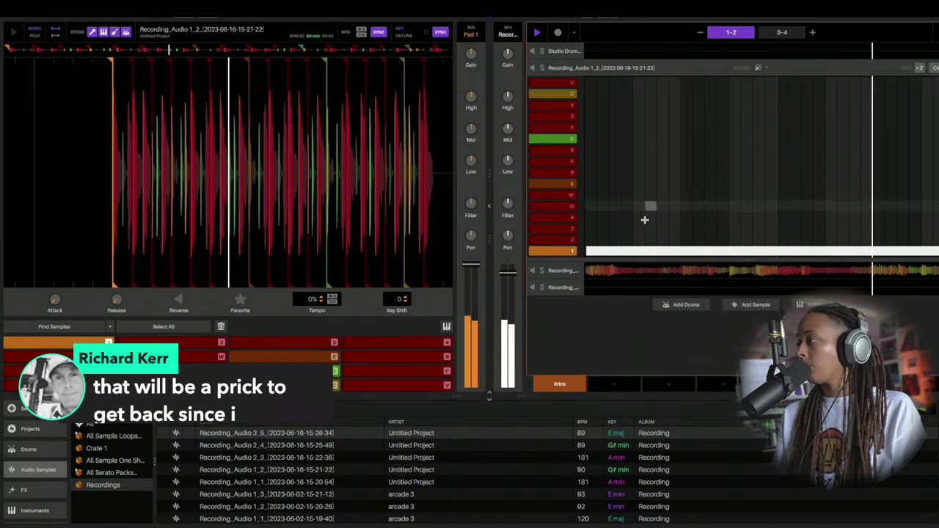
Turn off the bass stem of Recording_Audio 2_4 and stop playback
click(115, 33)
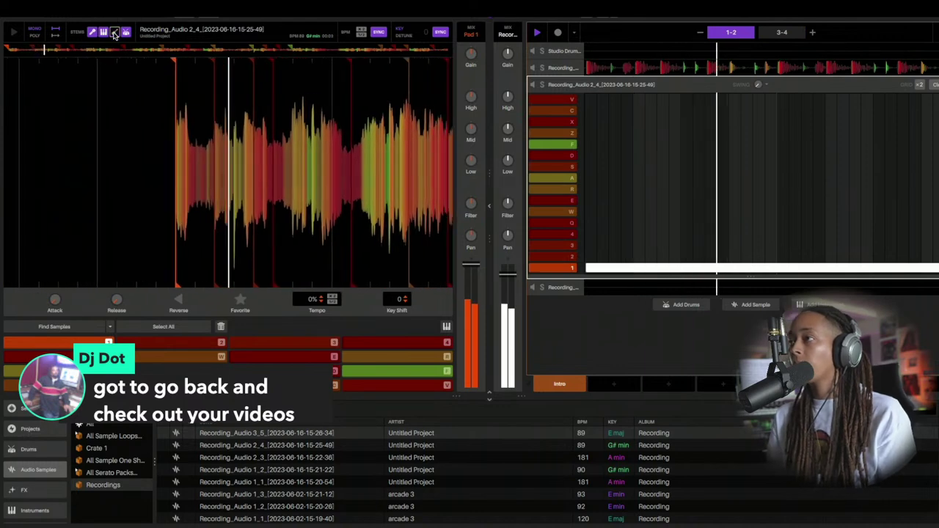
key(space)
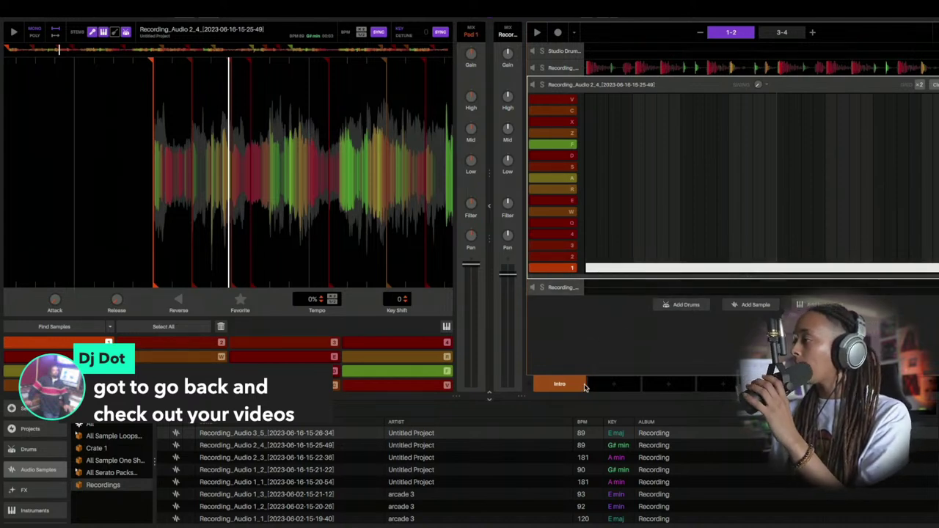
Create Scene 2 as a copy of the Intro scene and clear its Recording_Audio 2_4 pattern
click(615, 385)
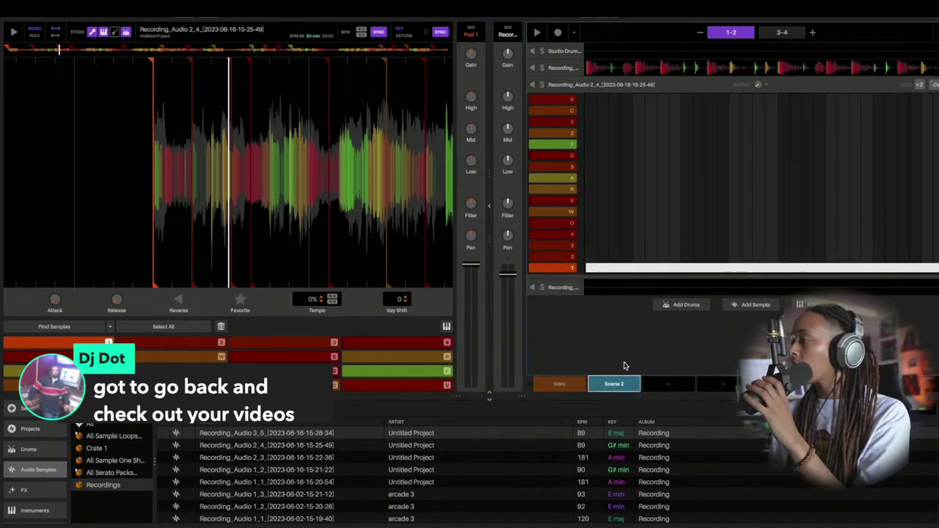
click(609, 289)
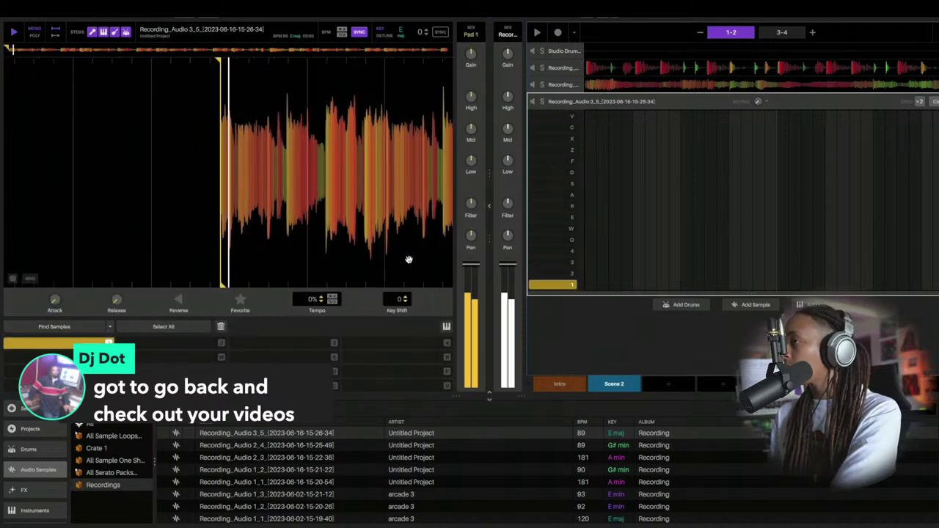
click(658, 84)
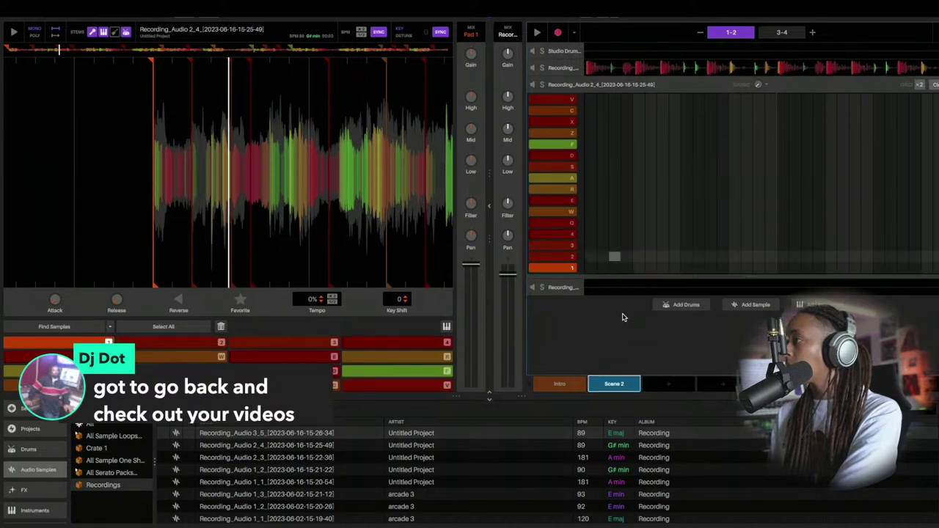
click(611, 287)
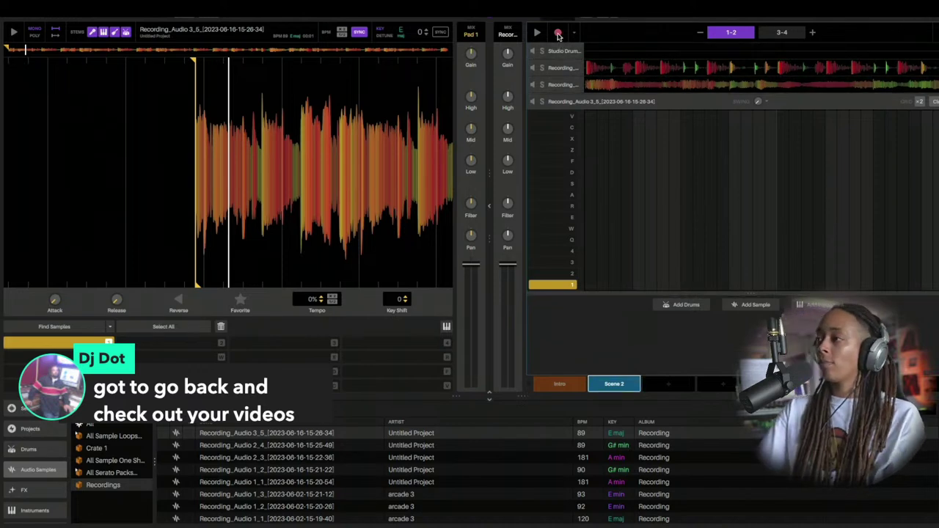
click(558, 34)
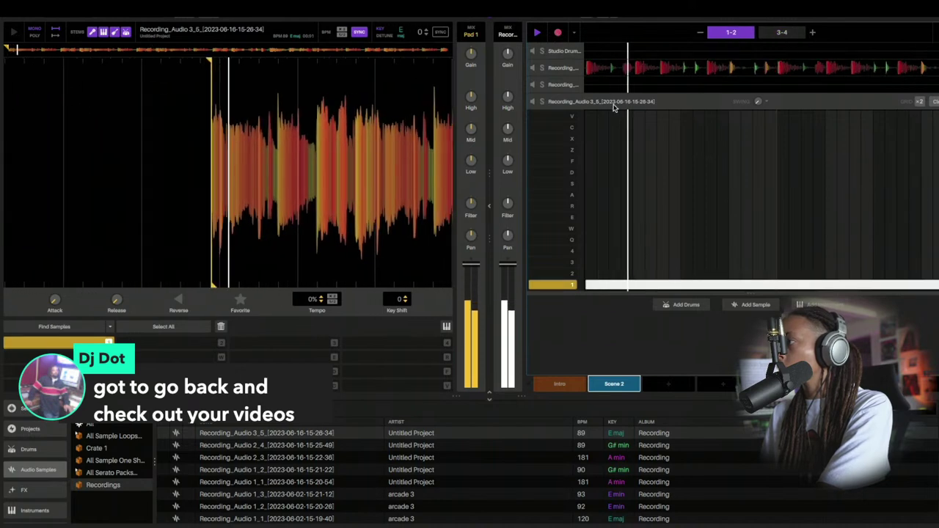
key(space)
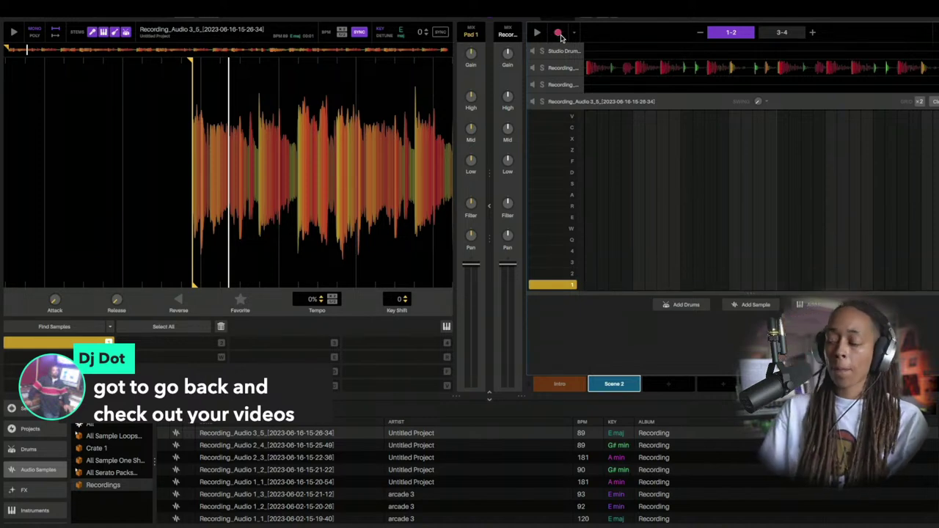
click(559, 33)
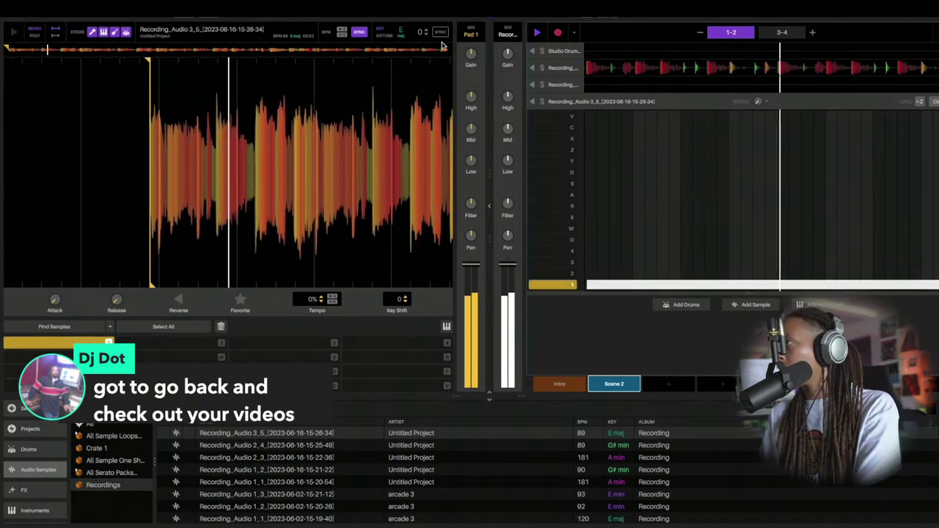
key(space)
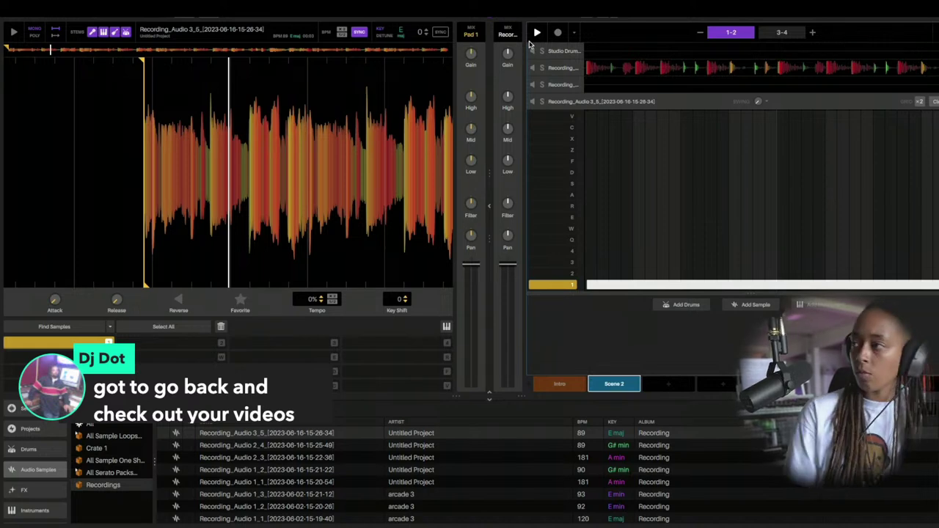
Audition the Recording_Audio 3_5 sample and extend Scene 2 to eight bars
key(space)
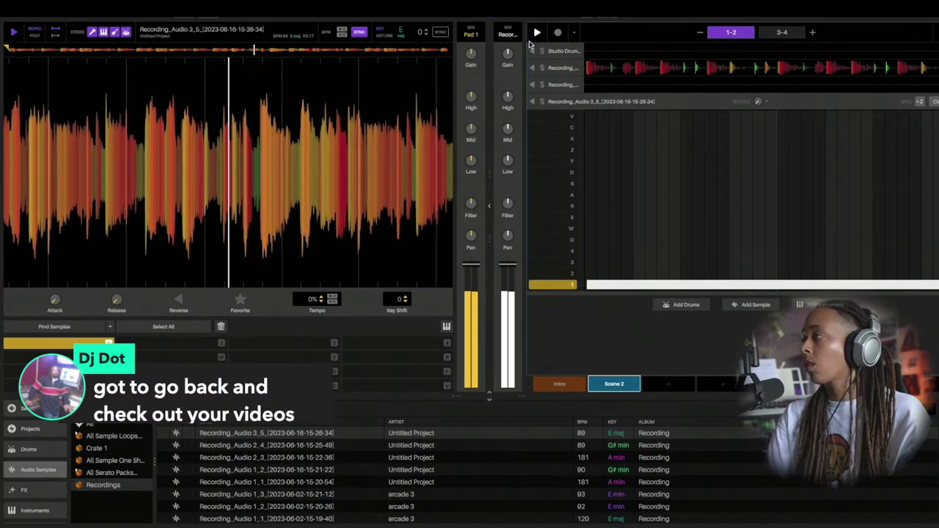
key(space)
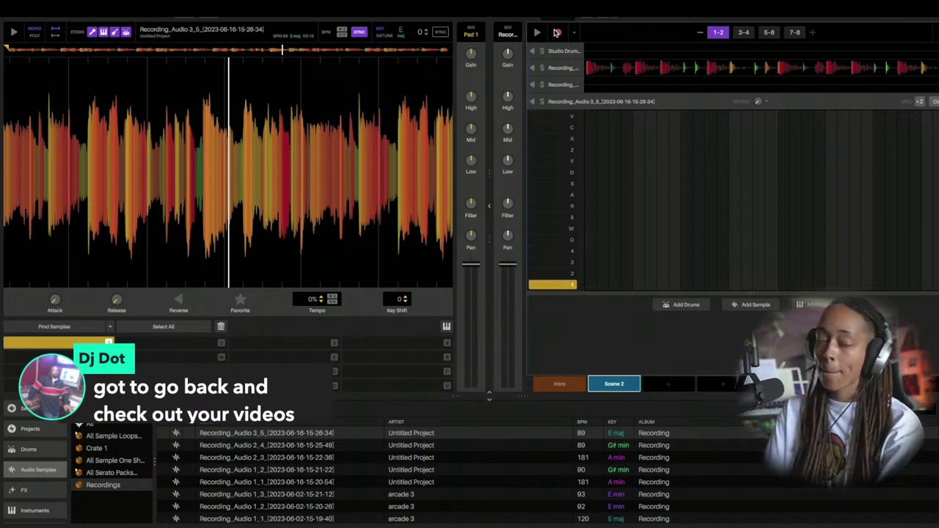
Record the Recording_Audio 3_5 sample into Scene 2 on pad 1, sustained across all eight bars, and stop playback
key(space)
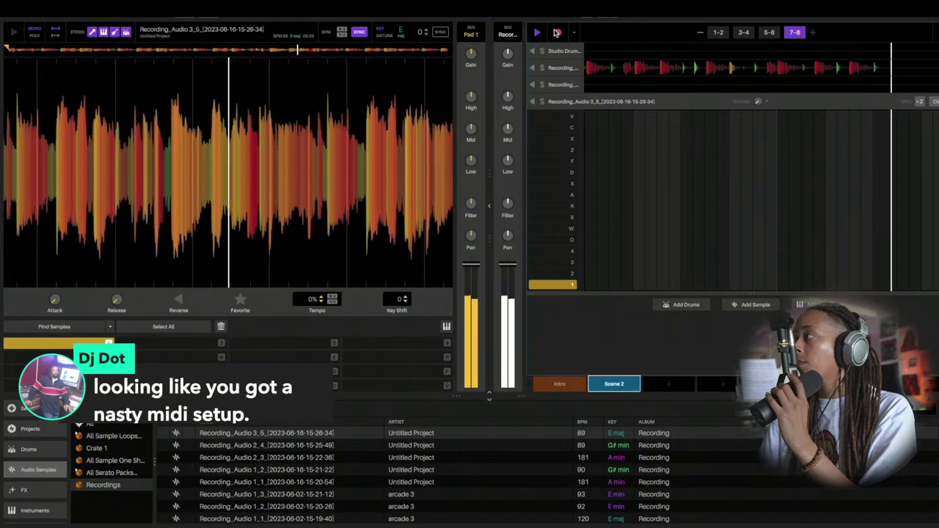
click(557, 33)
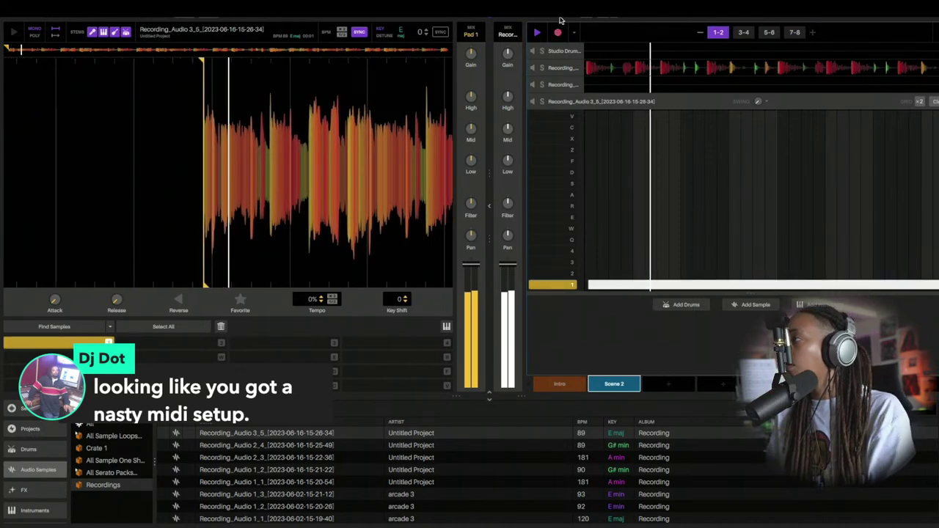
key(space)
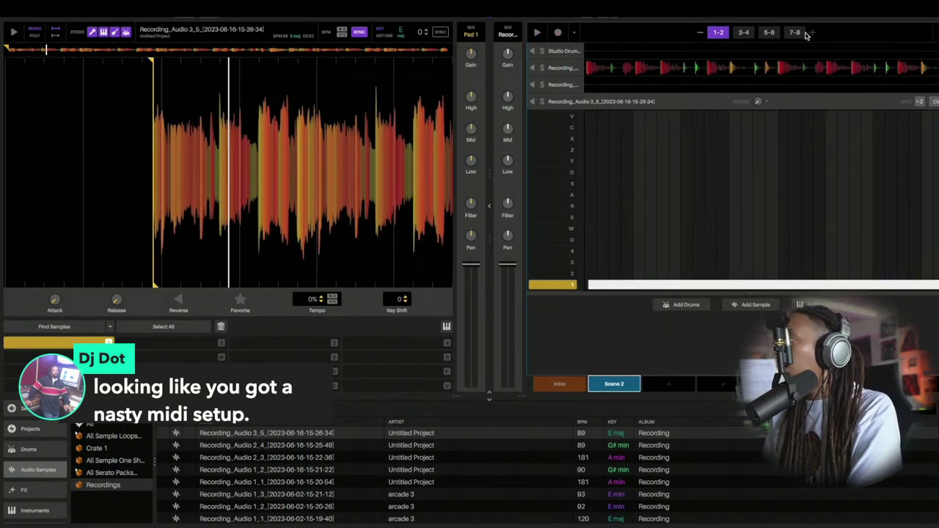
click(794, 32)
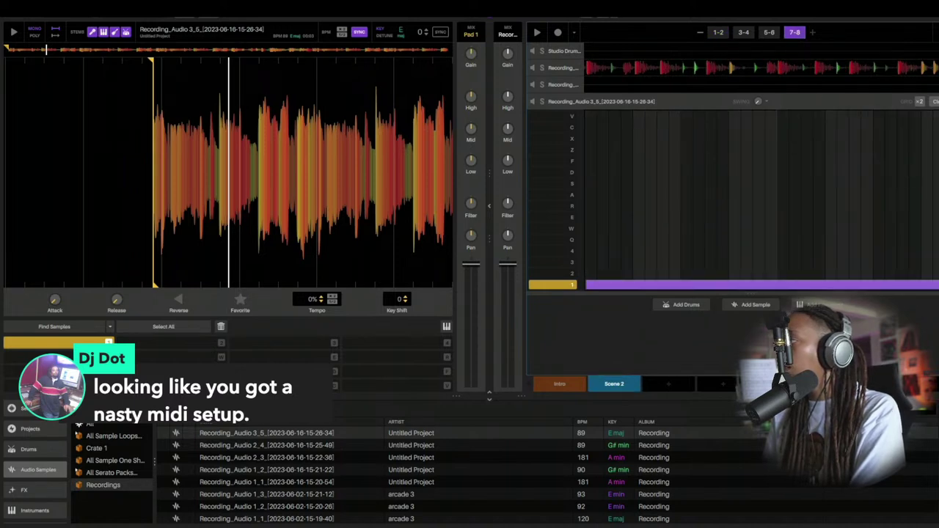
click(719, 34)
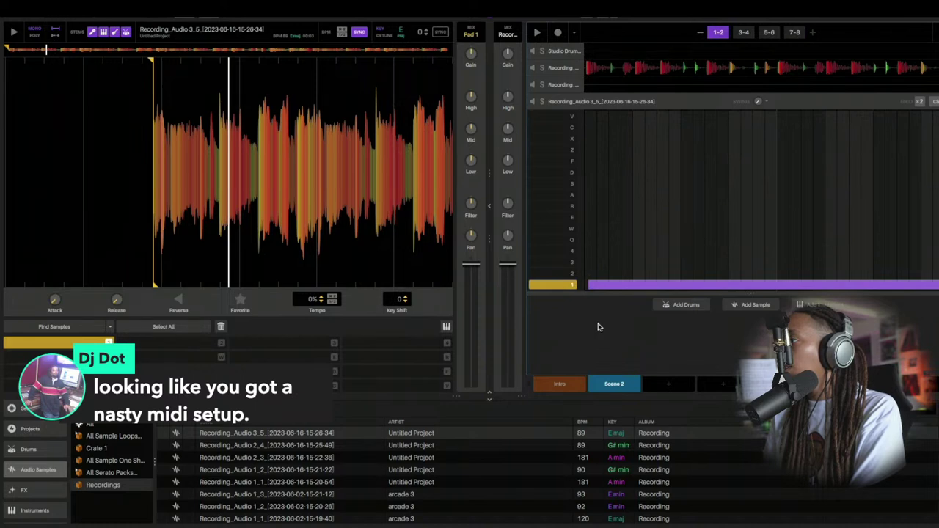
Clear the Recording_Audio 2_4 pattern in the Intro scene and extend the scene to eight bars
click(560, 383)
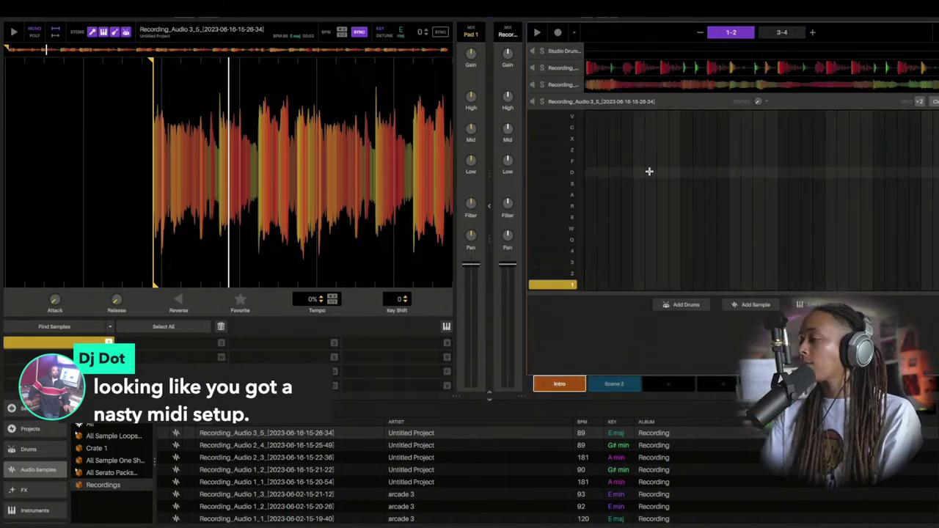
click(608, 85)
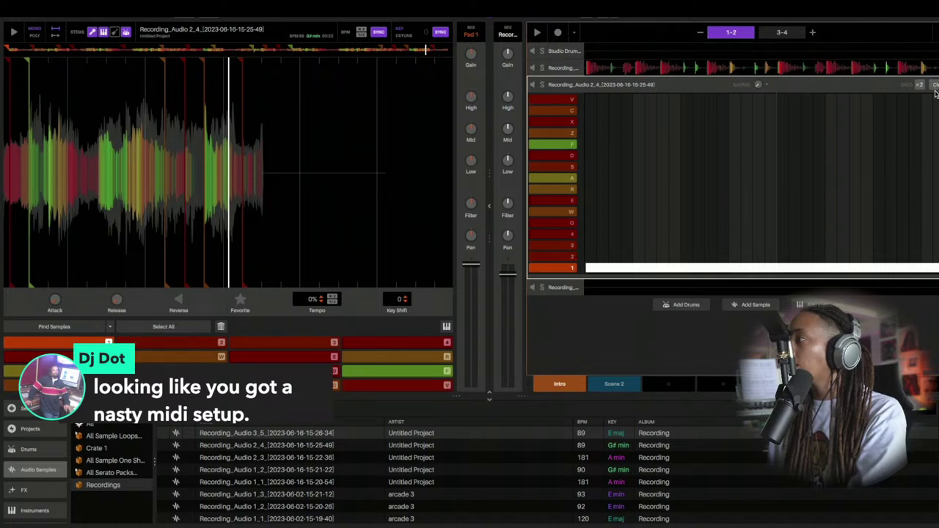
click(812, 31)
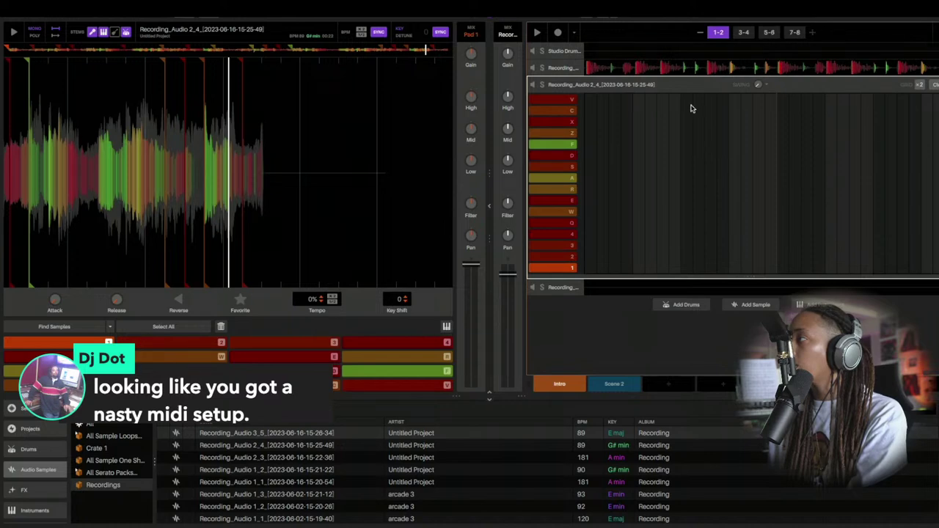
Record pad 1 of Recording_Audio 2_4 into the Intro scene and check that the pattern spans all eight bars
click(558, 32)
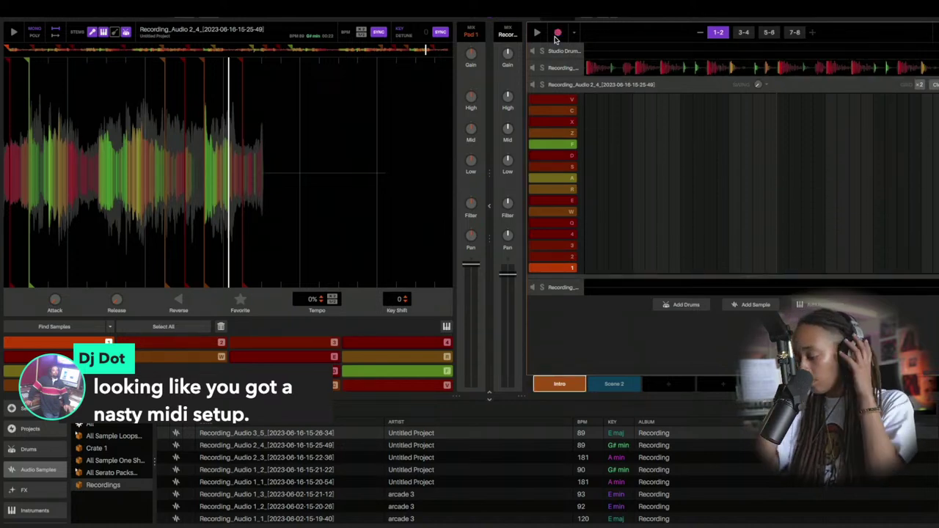
key(space)
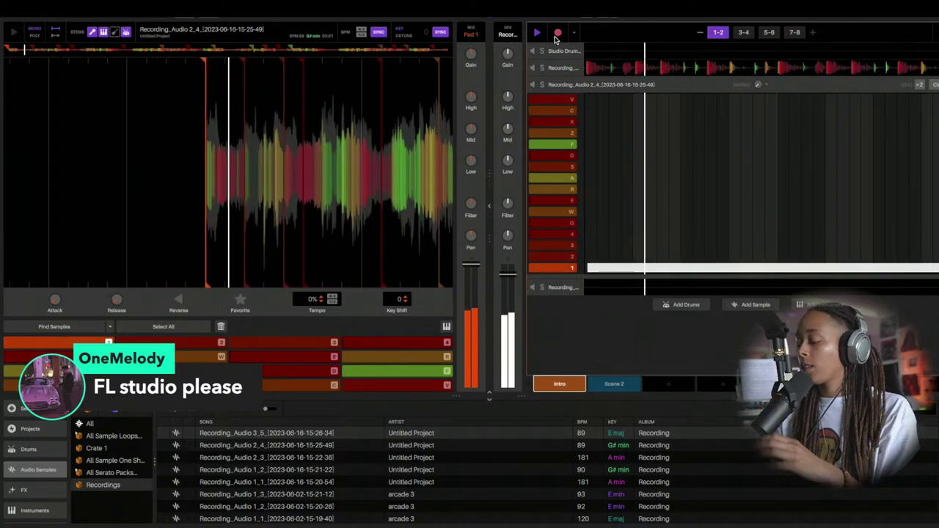
click(556, 35)
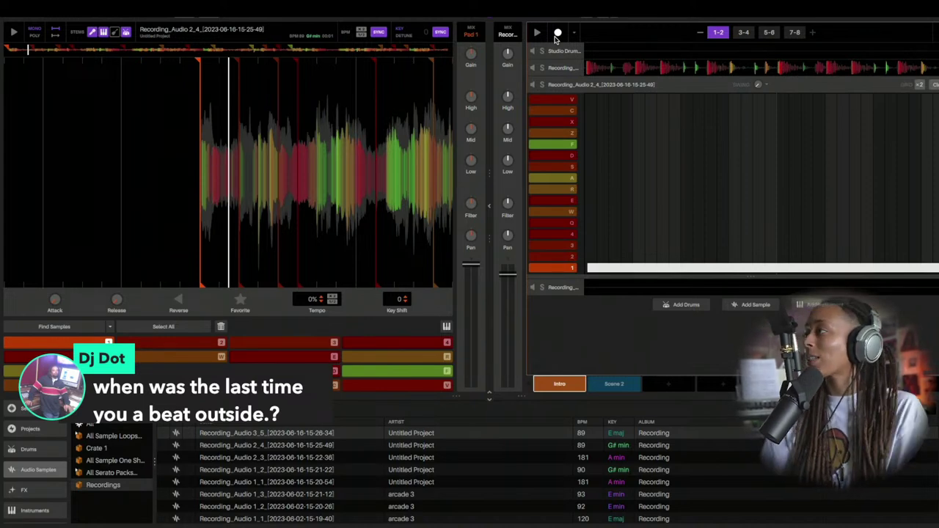
click(795, 32)
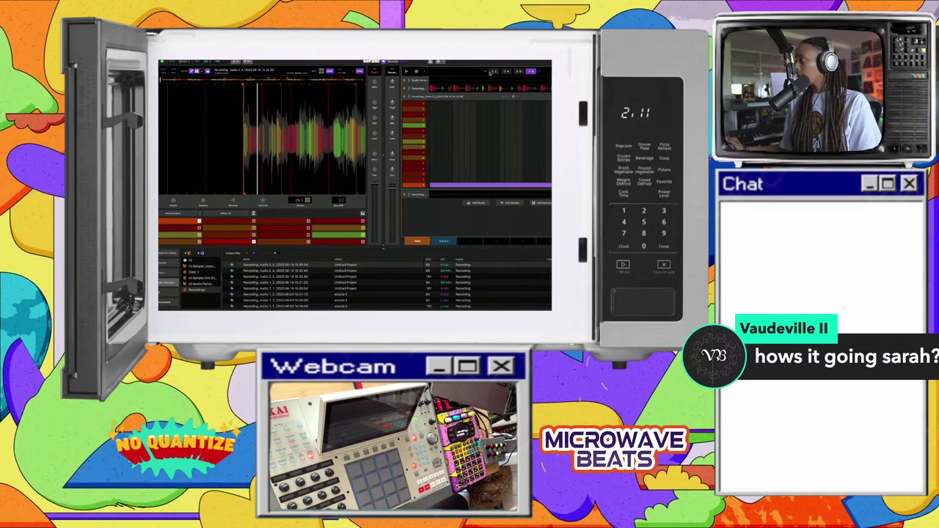
click(490, 72)
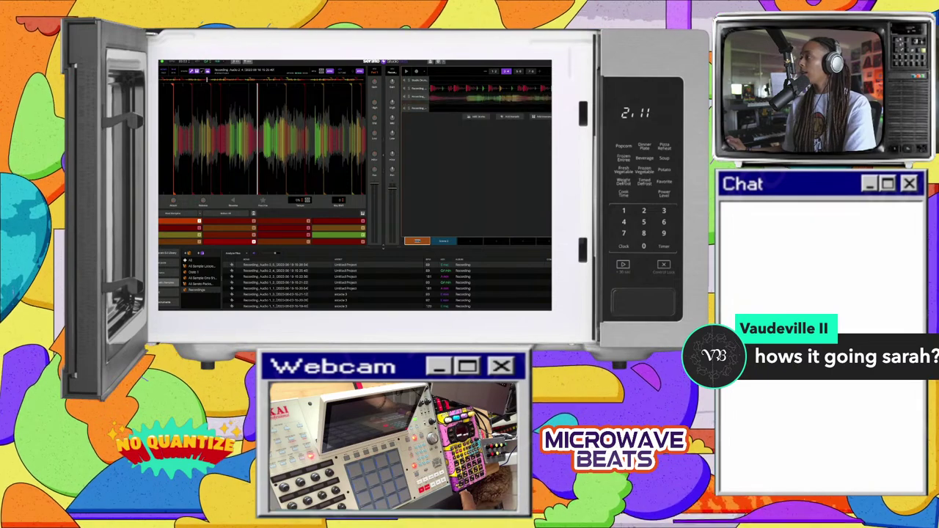
Duplicate the Recording_Audio 2_4 deck and insert a copy of the Intro scene ahead of Scene 2
right_click(416, 98)
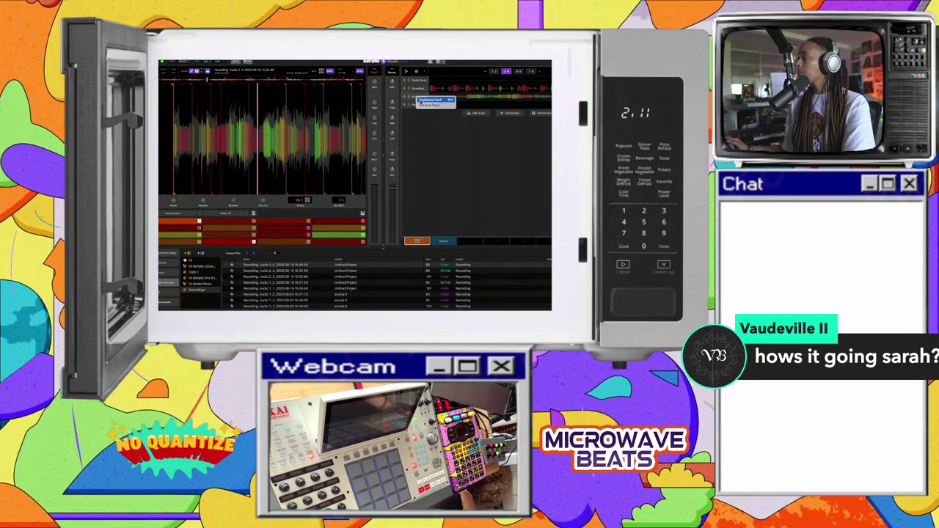
click(420, 101)
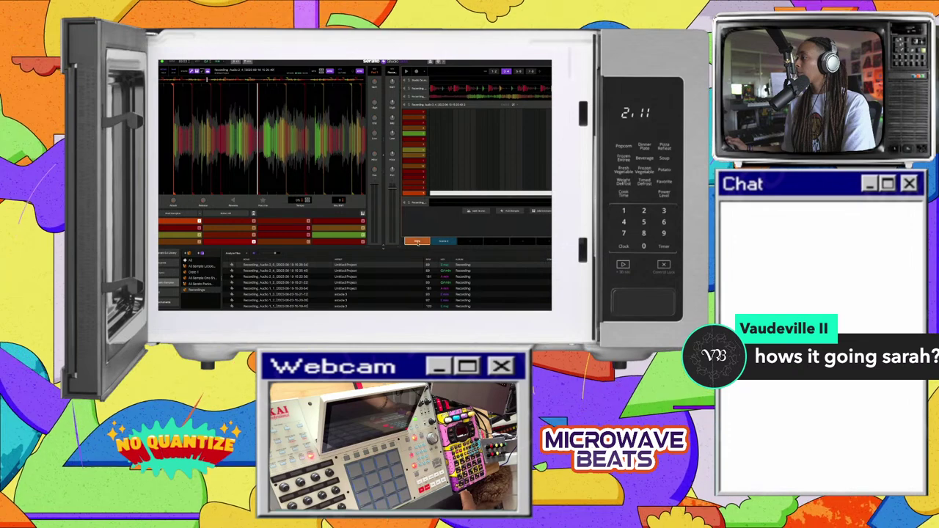
click(446, 243)
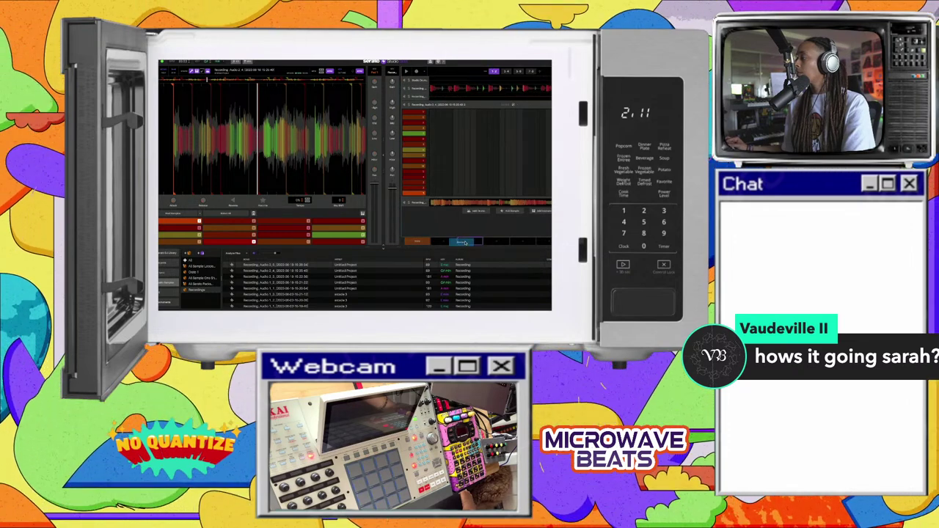
click(432, 242)
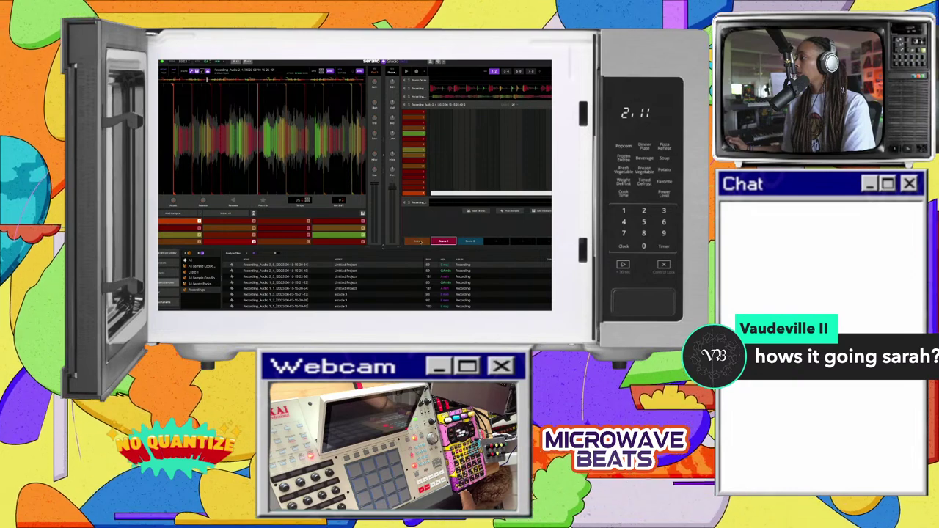
Turn on the duplicate deck's bass stem, clearing its pattern in Intro and the original deck's pattern in the copied scene
click(417, 242)
click(452, 97)
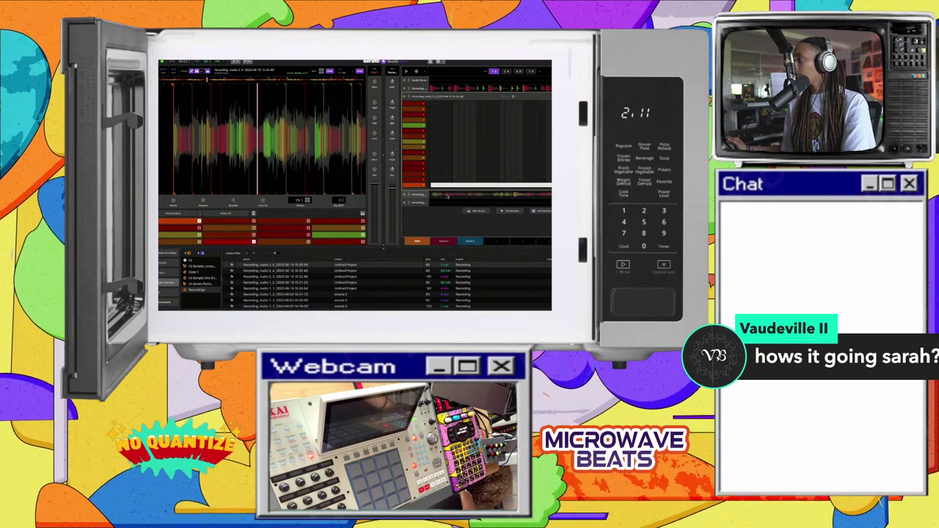
click(448, 196)
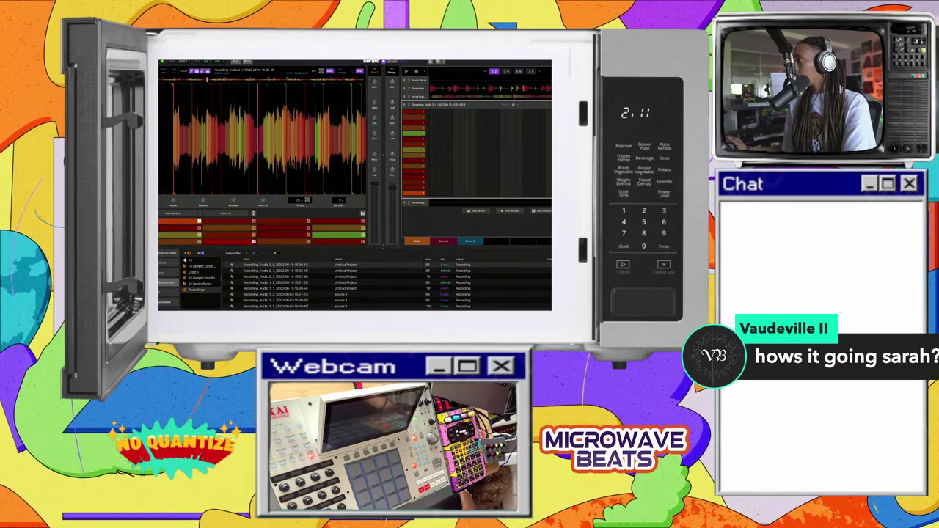
click(443, 241)
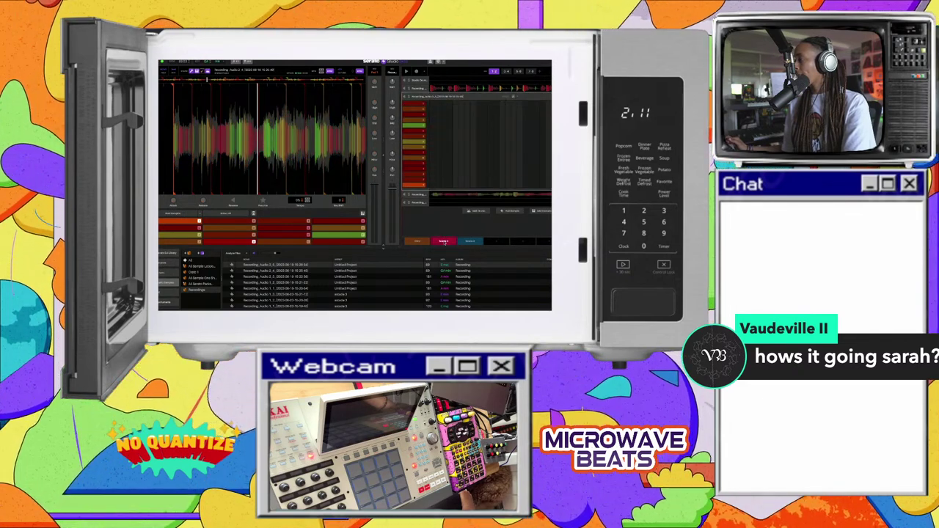
Rename the Intro scene "no bass" and its copy "with bass", and play from one into the other
click(416, 242)
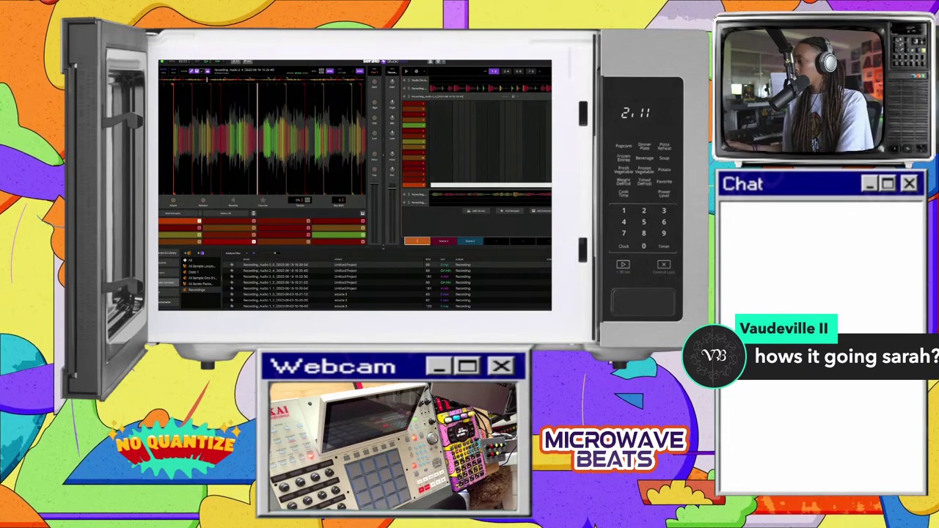
click(443, 241)
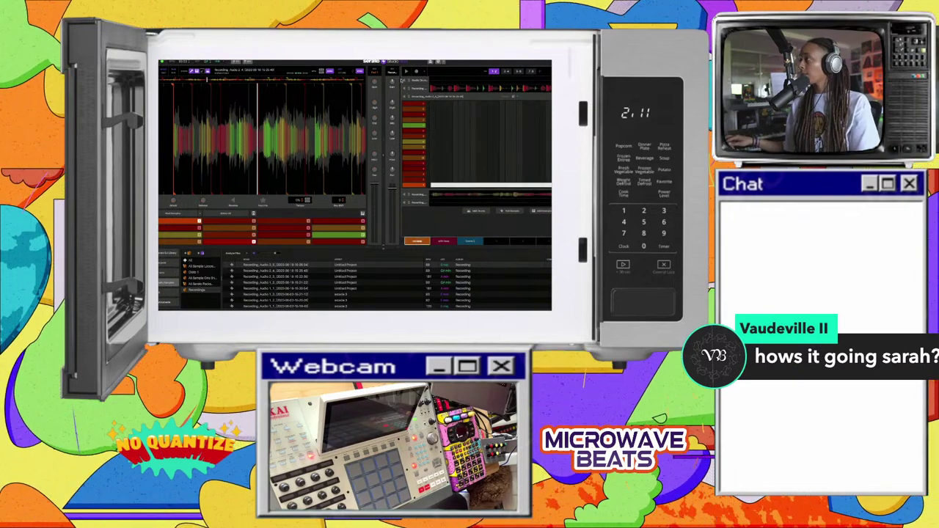
key(space)
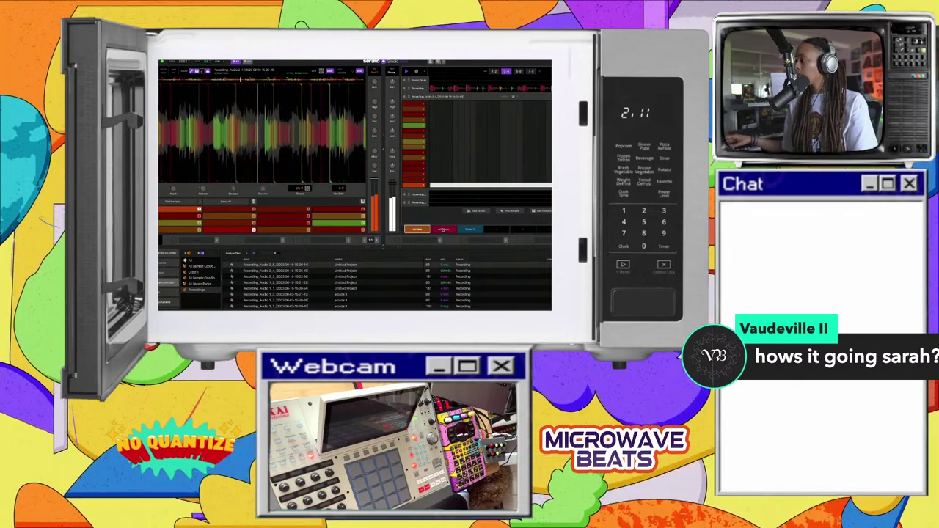
click(443, 230)
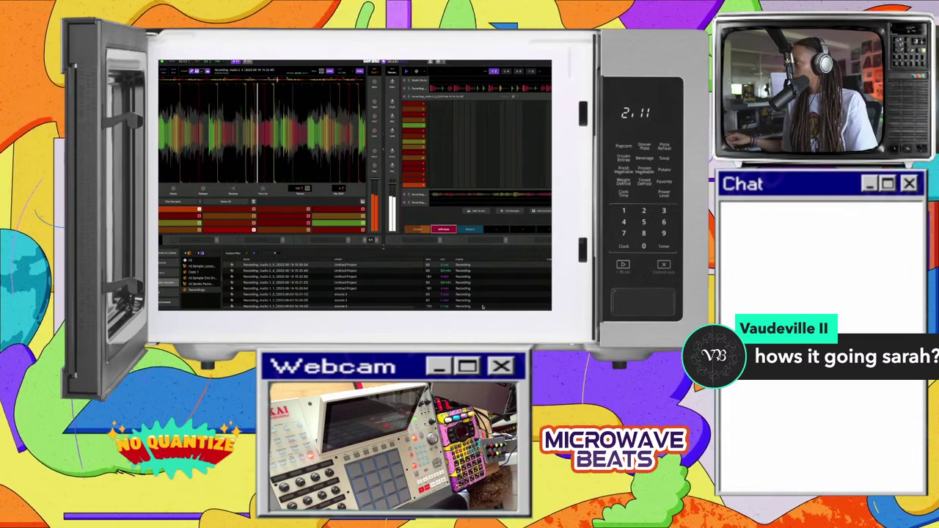
Add the Wavey LPF effect to the original Recording_Audio 2_4 deck and audition the scenes during playback
right_click(429, 259)
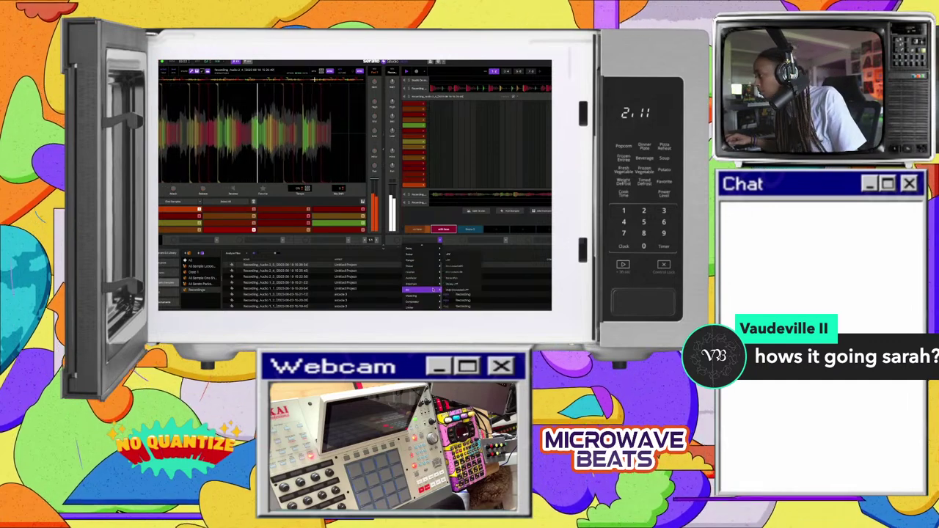
click(458, 286)
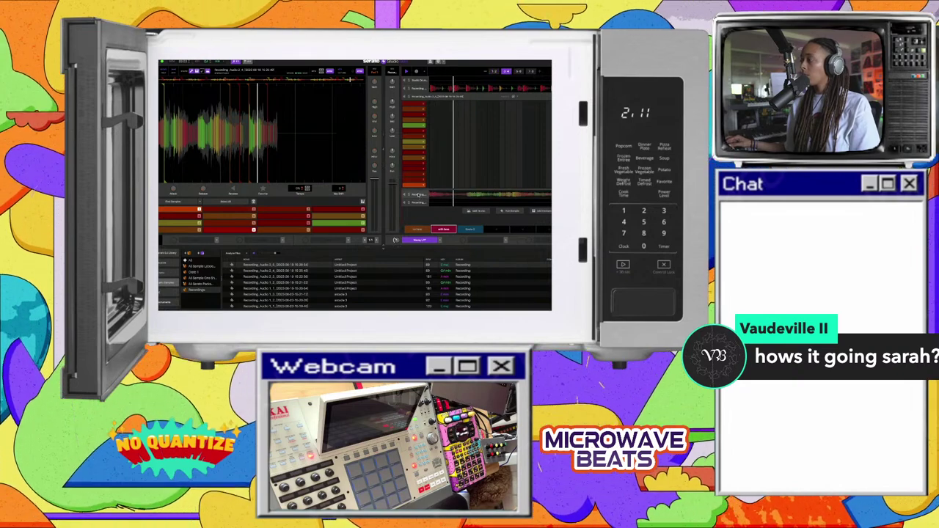
click(437, 241)
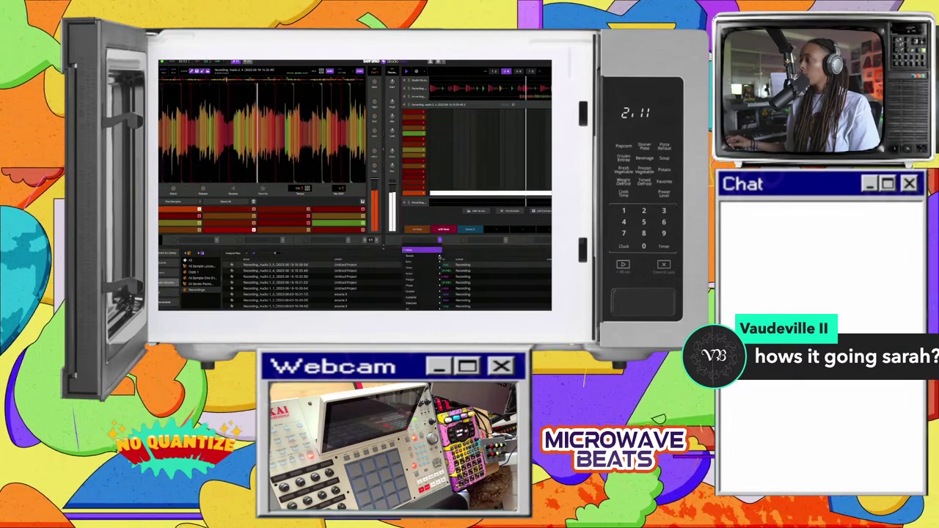
click(470, 230)
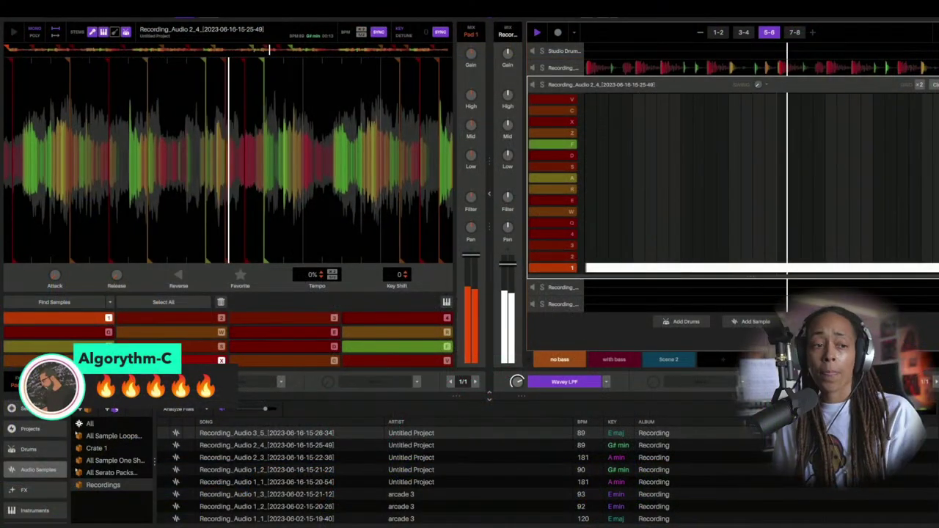
Bypass the Wavey LPF effect on the Recording_Audio 2_4 deck and stop playback
click(559, 383)
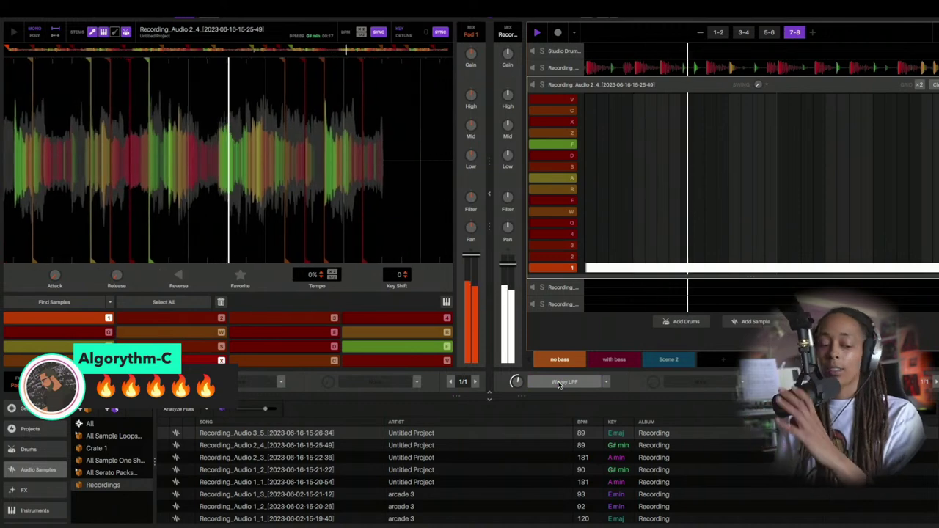
key(space)
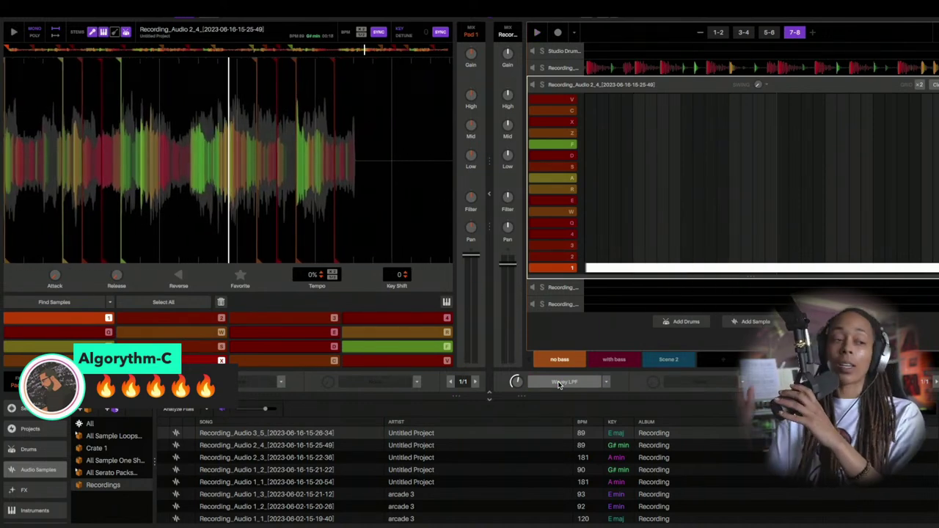
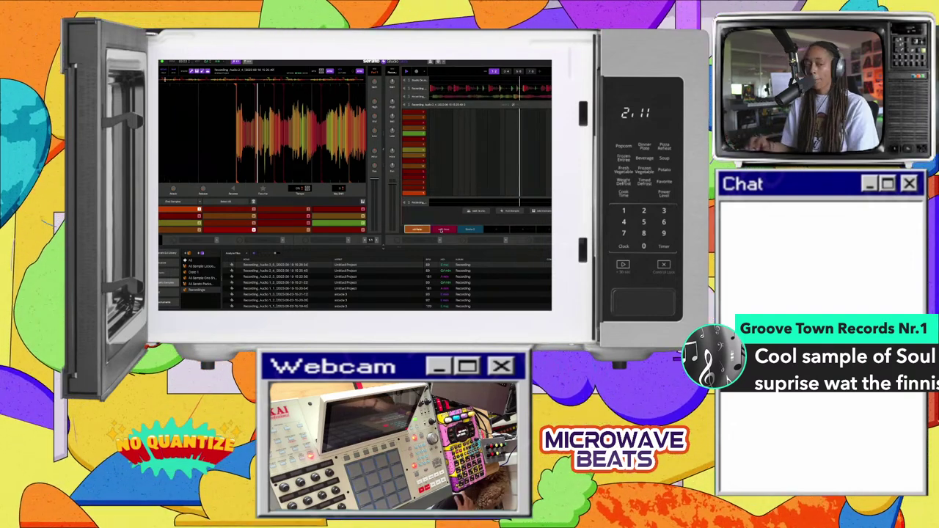
Play the beat while switching between the no bass and with bass scenes to compare their decks and transition
click(443, 92)
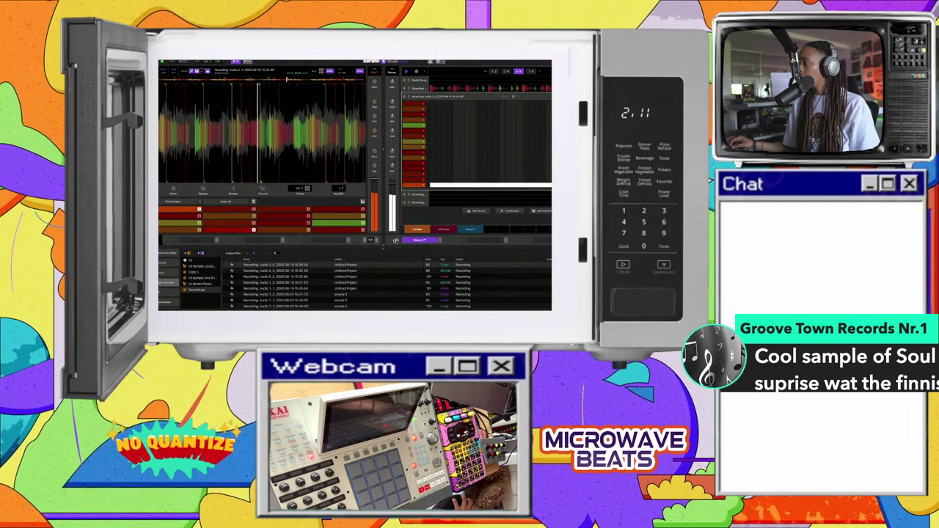
click(444, 231)
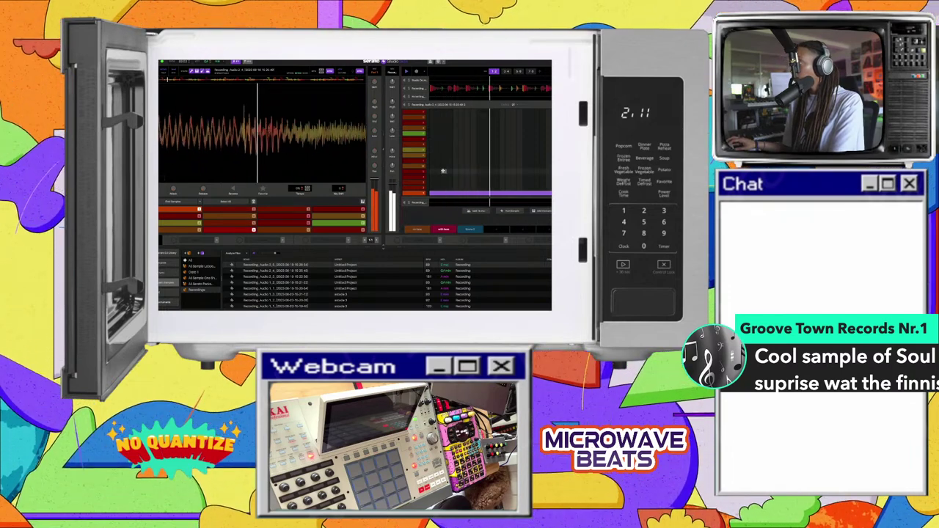
click(418, 230)
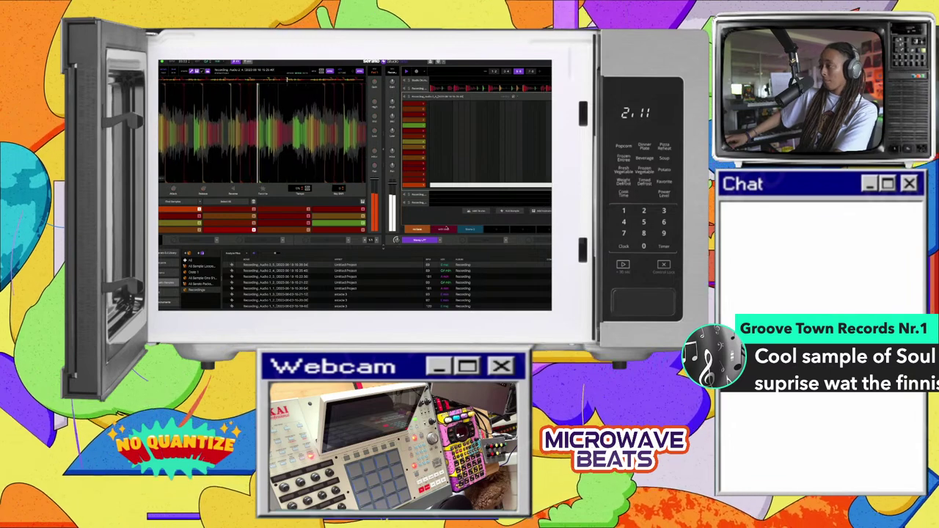
click(445, 228)
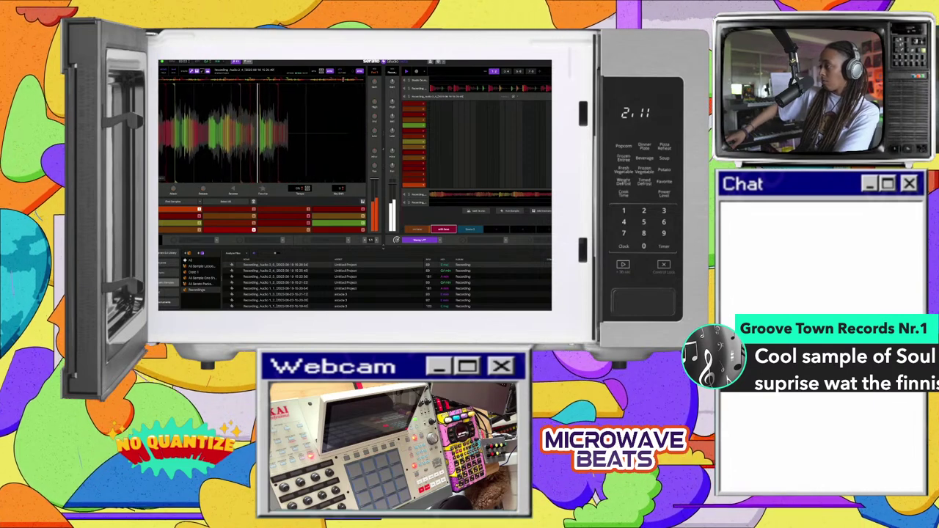
Select the long note on the Recording_Audio 2_4 copy deck in the with bass scene and audition it
key(space)
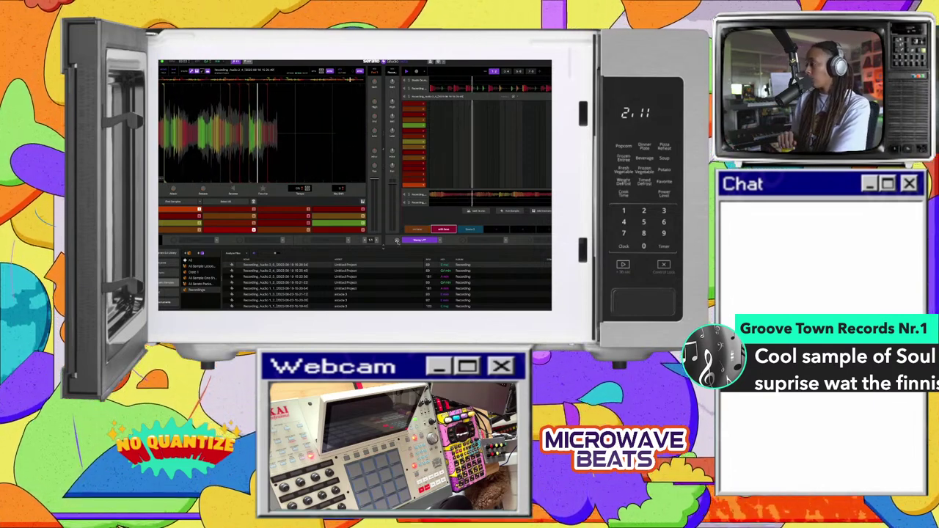
click(444, 203)
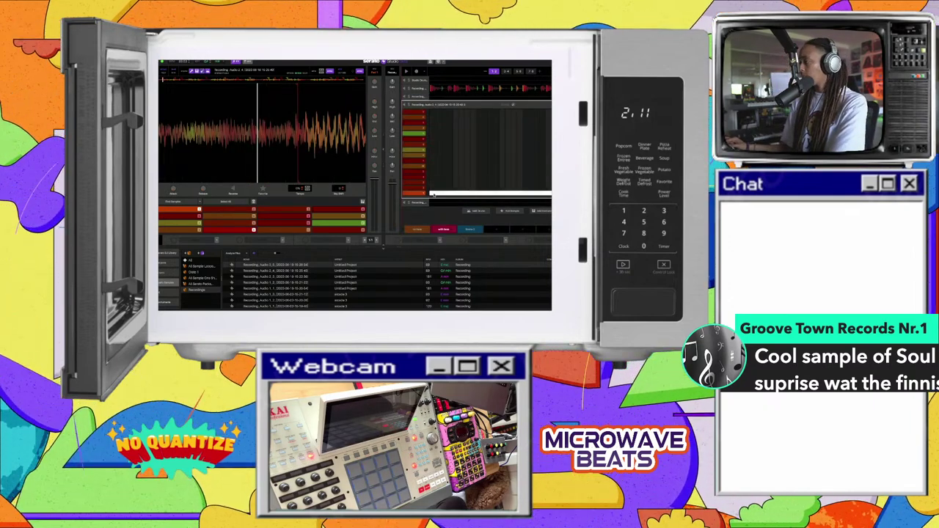
click(433, 195)
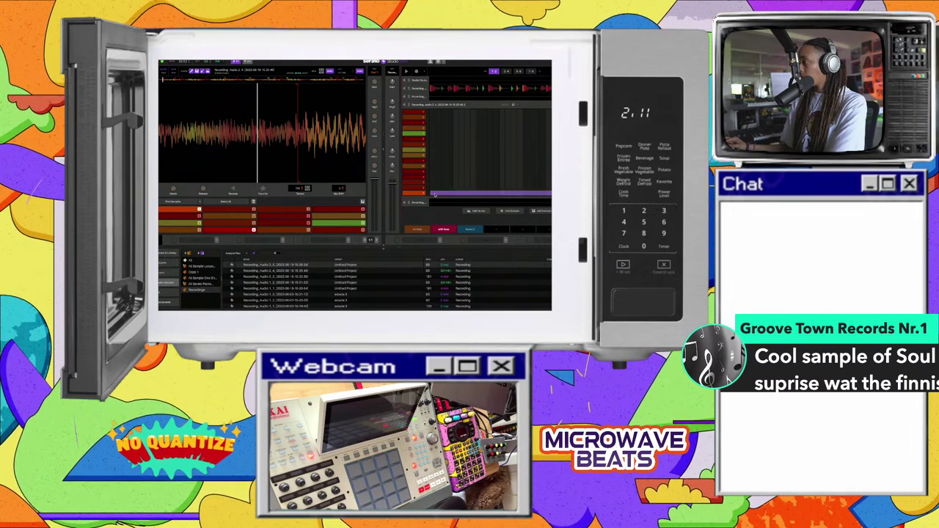
key(space)
click(434, 194)
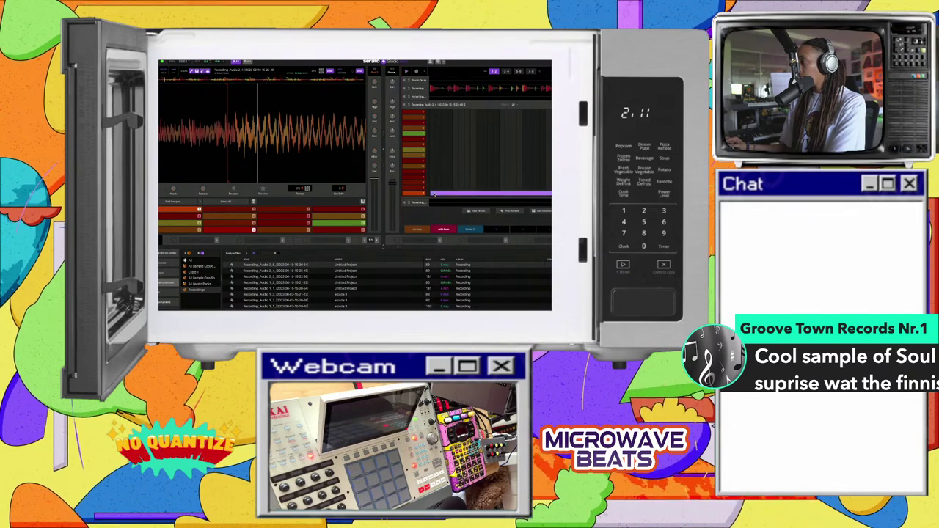
key(space)
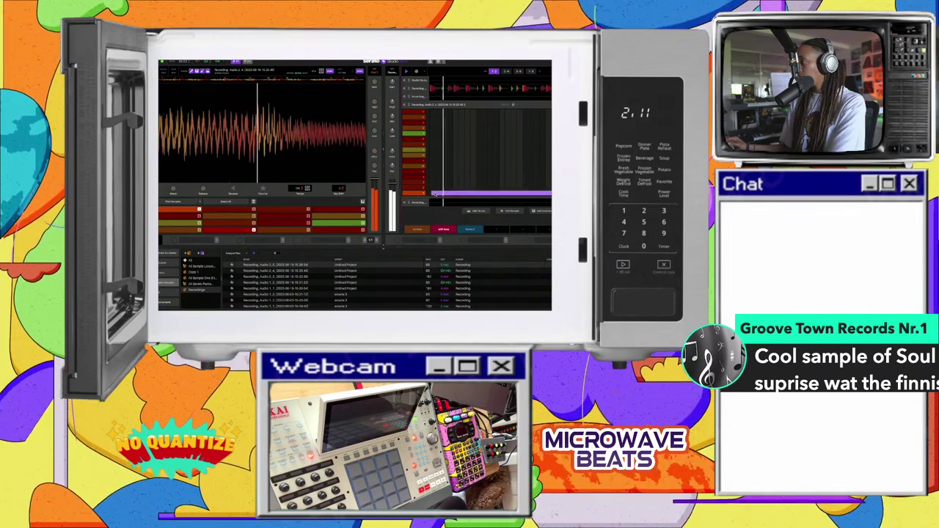
key(space)
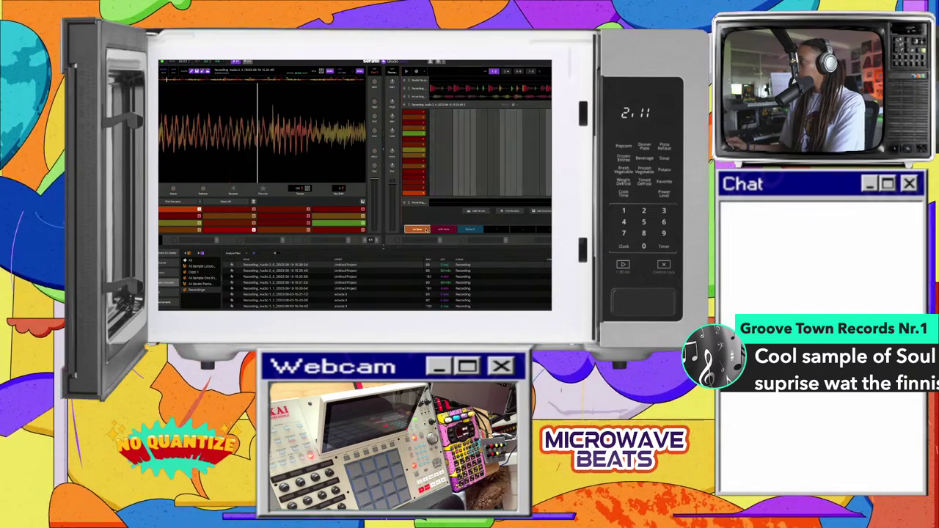
Select the original Recording_Audio 2_4 deck's note in the no bass scene and compare playback with the with bass and Scene 2 scenes
click(541, 192)
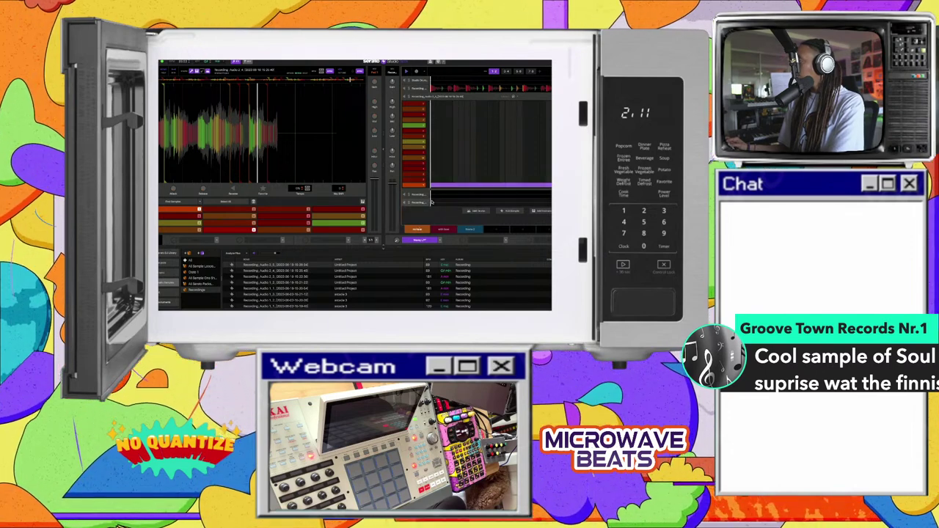
key(space)
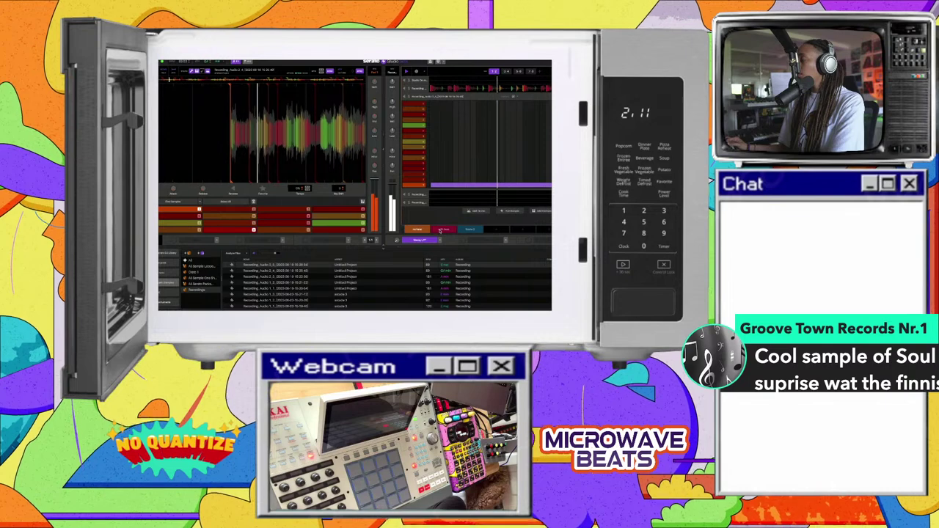
click(441, 229)
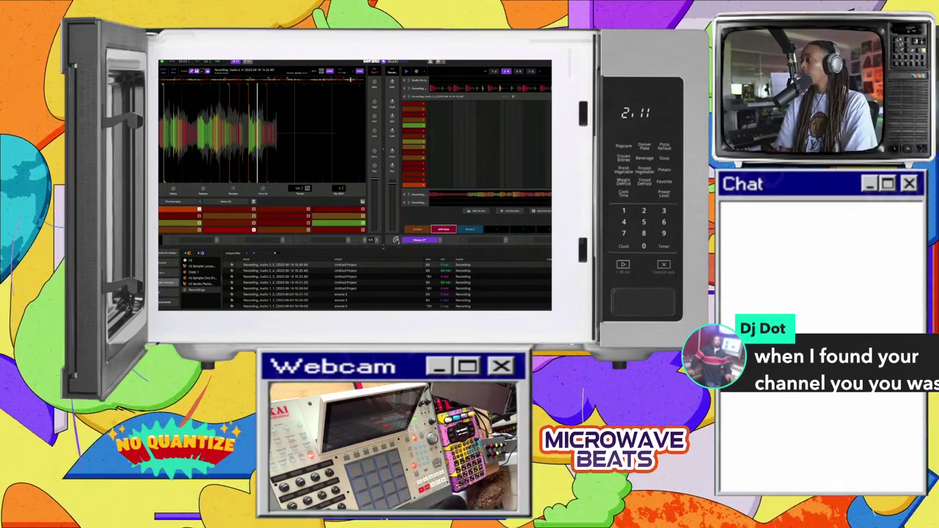
click(418, 230)
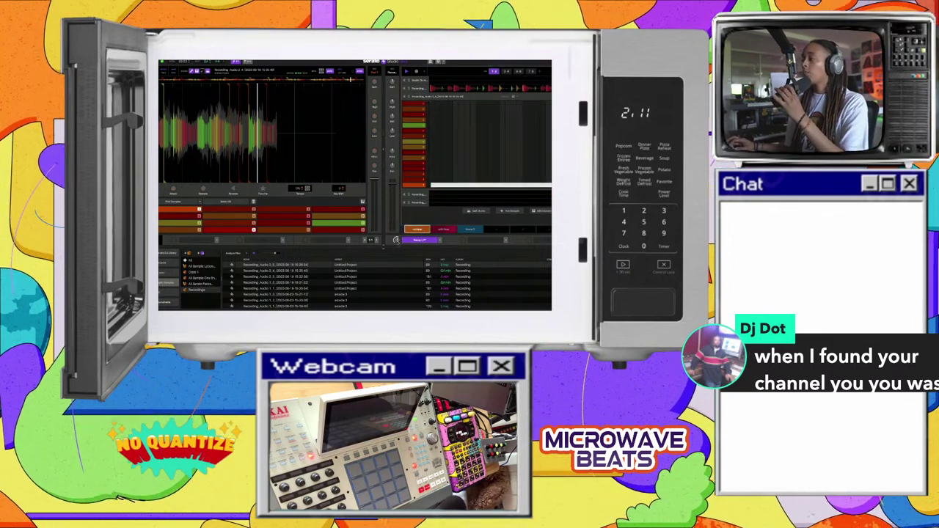
click(461, 229)
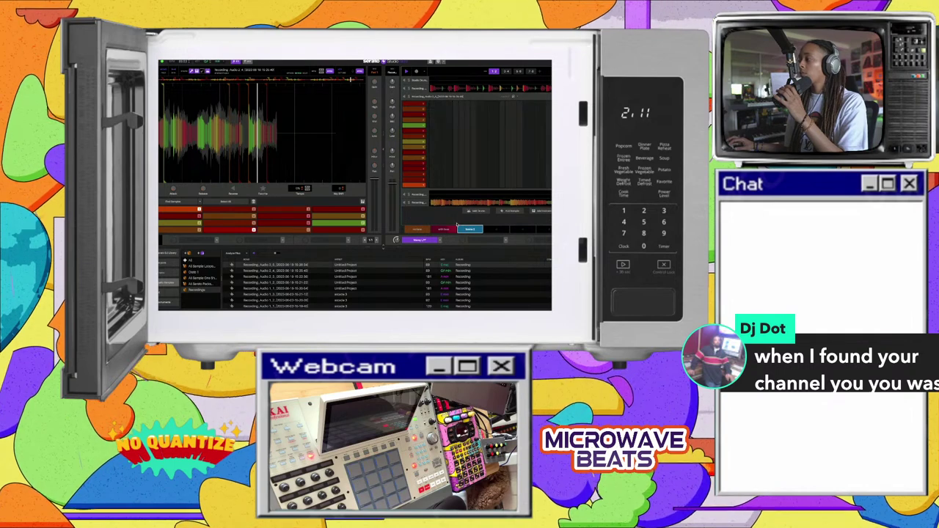
Add a Phaser effect to the last recording deck in Scene 2 and audition it
click(443, 204)
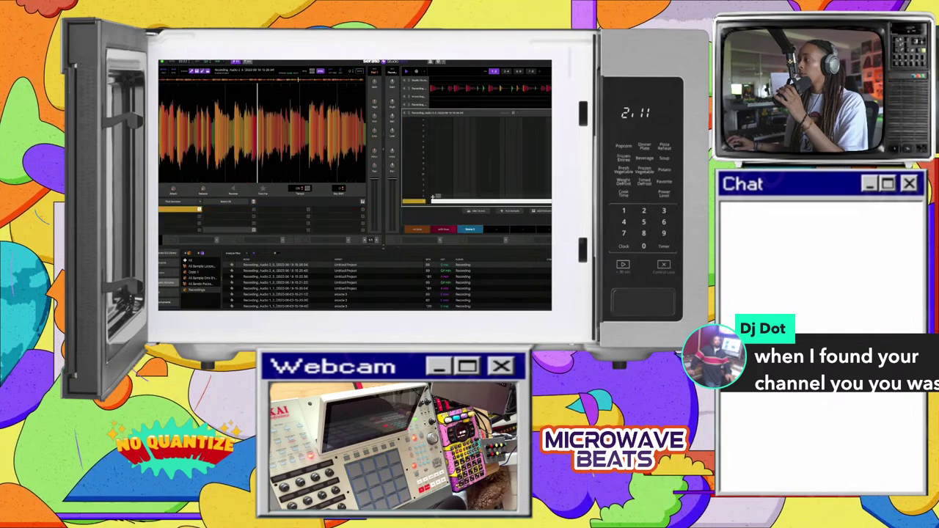
click(440, 245)
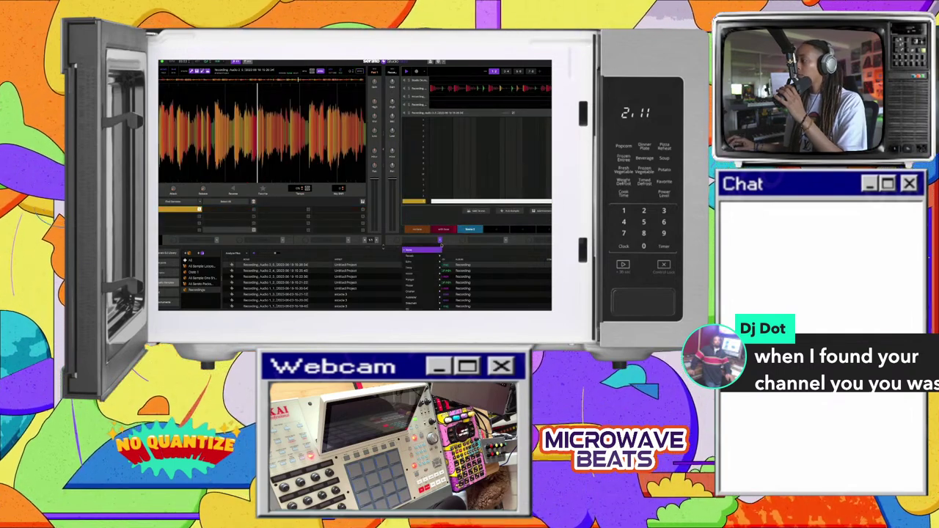
click(460, 286)
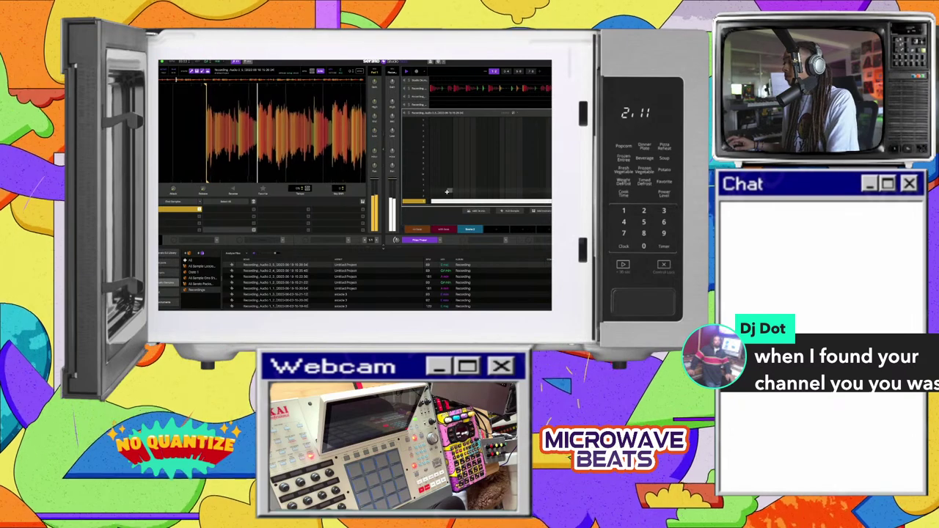
key(space)
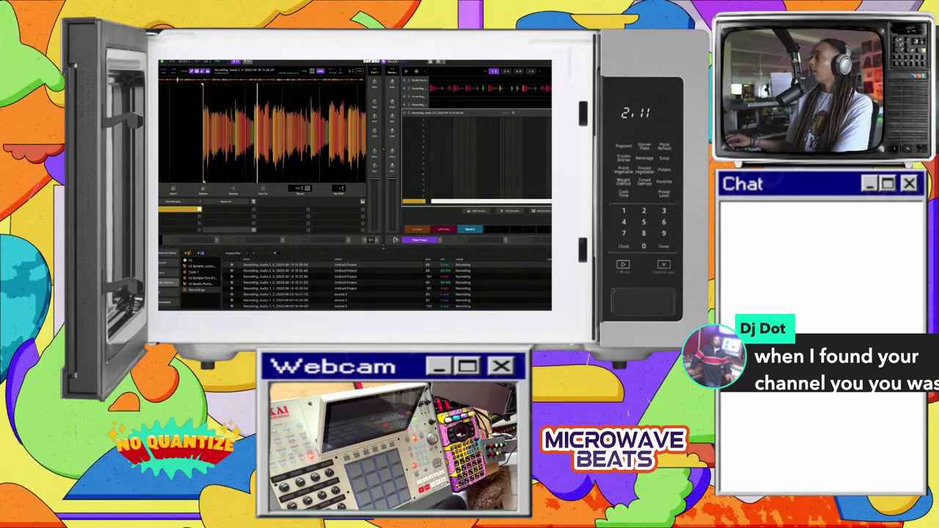
Select the long note of Scene 2's last recording deck and check how it plays from the start
click(435, 201)
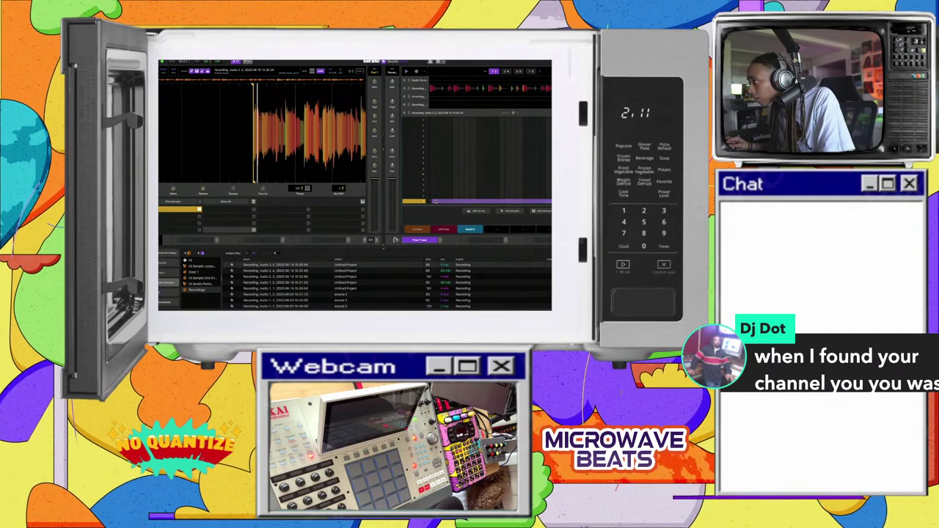
key(space)
key(space)
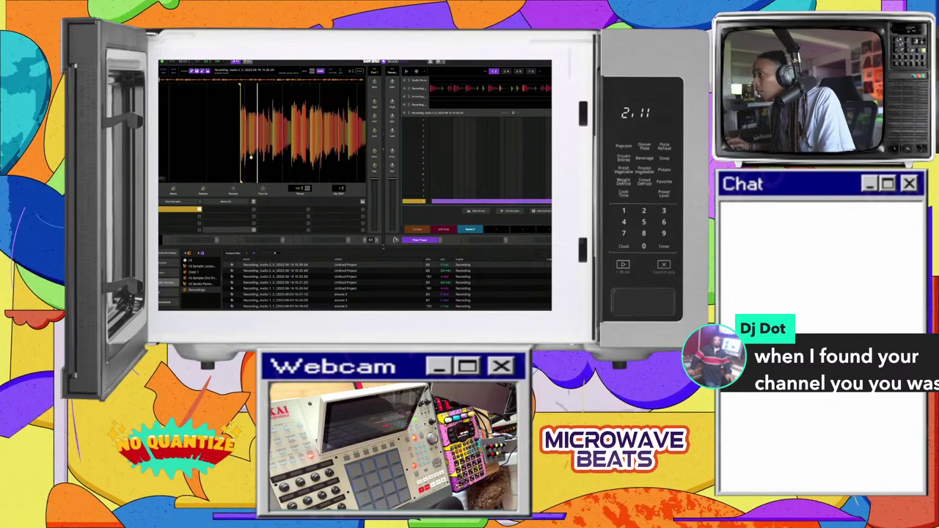
key(space)
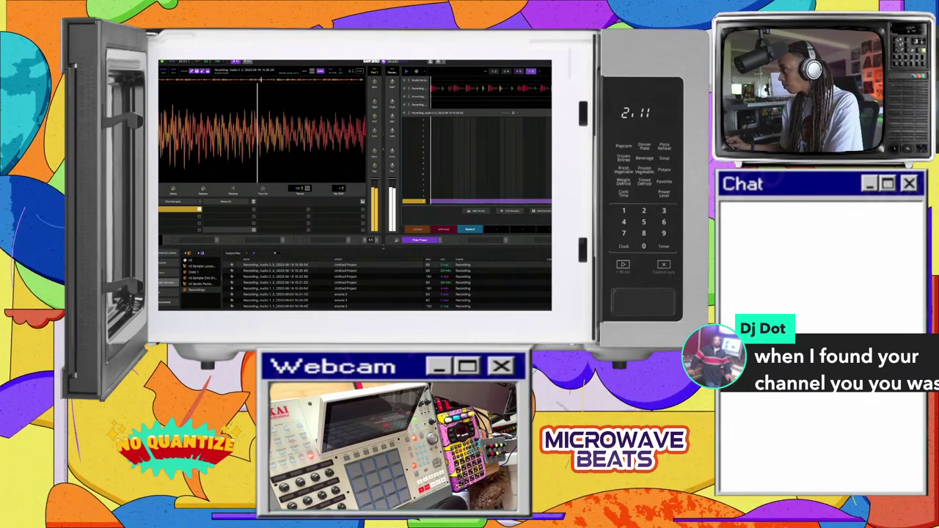
Play through the with bass scene, return to Scene 2, and add Scene 3 as a copy of it
click(451, 232)
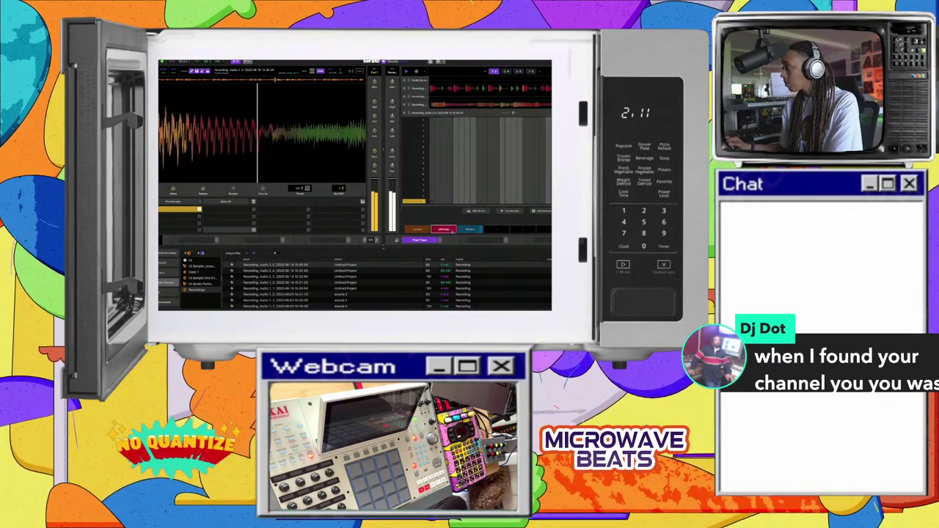
click(469, 231)
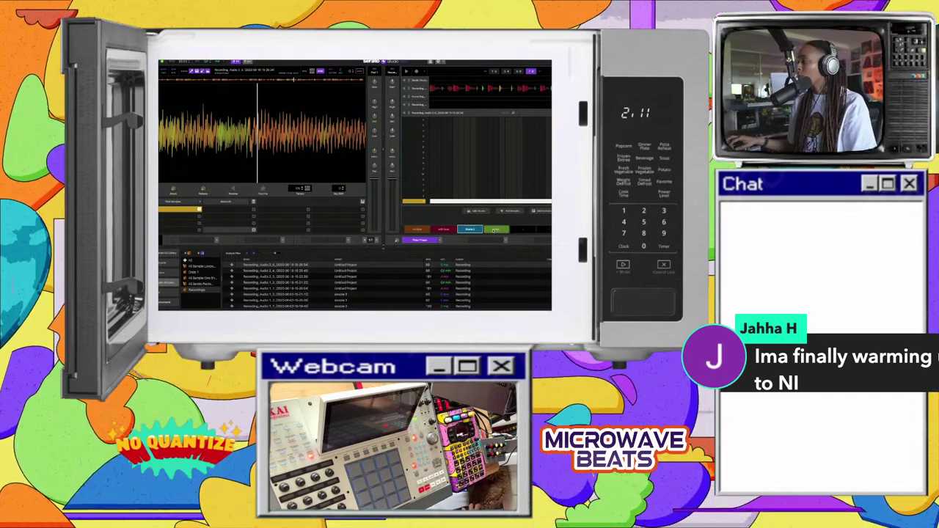
click(494, 229)
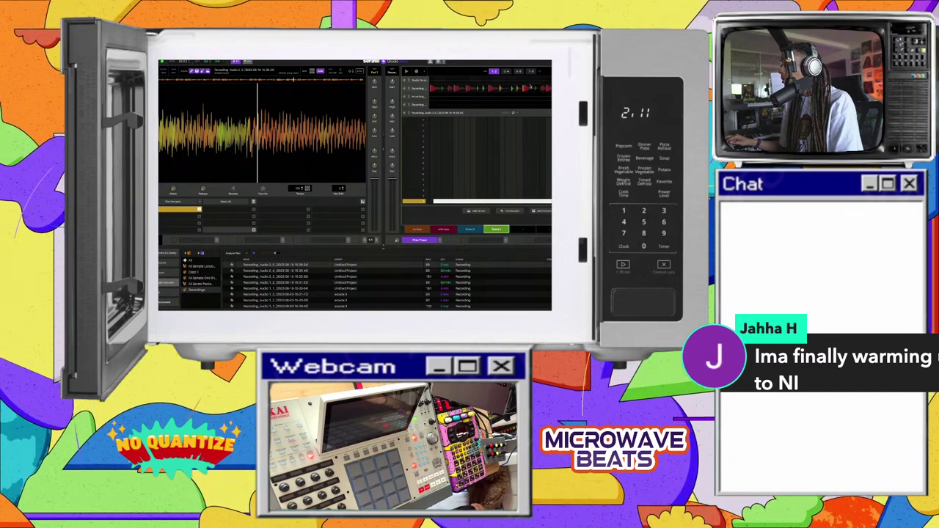
Open Scene 3's drum deck, try the Bermuda Drum Kit from All Drum Kits, and replace it with the Bullion Drum Kit
click(452, 80)
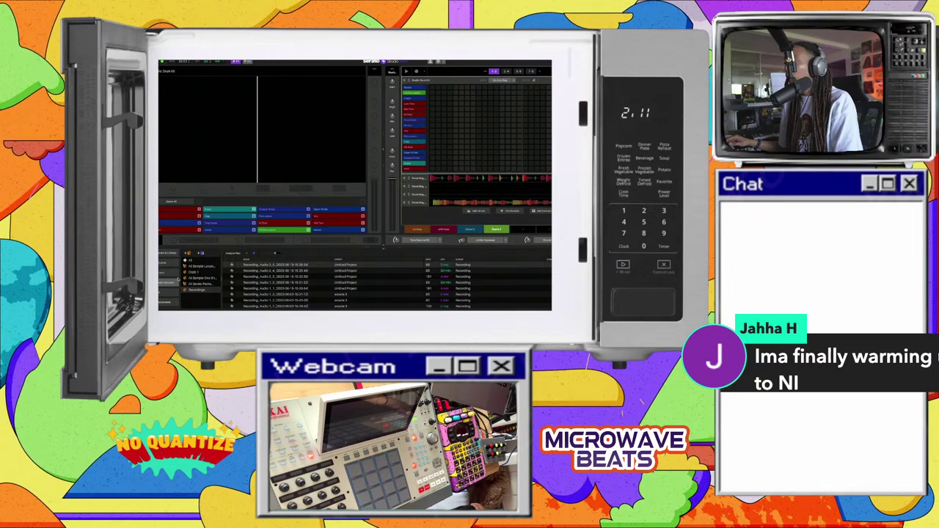
click(162, 273)
click(192, 272)
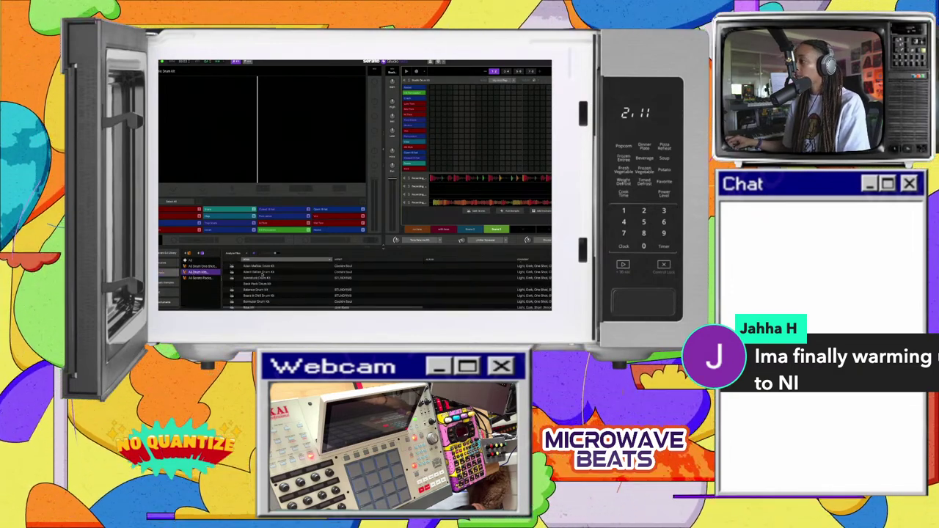
scroll(262, 295, down, 1)
drag(262, 298, 306, 165)
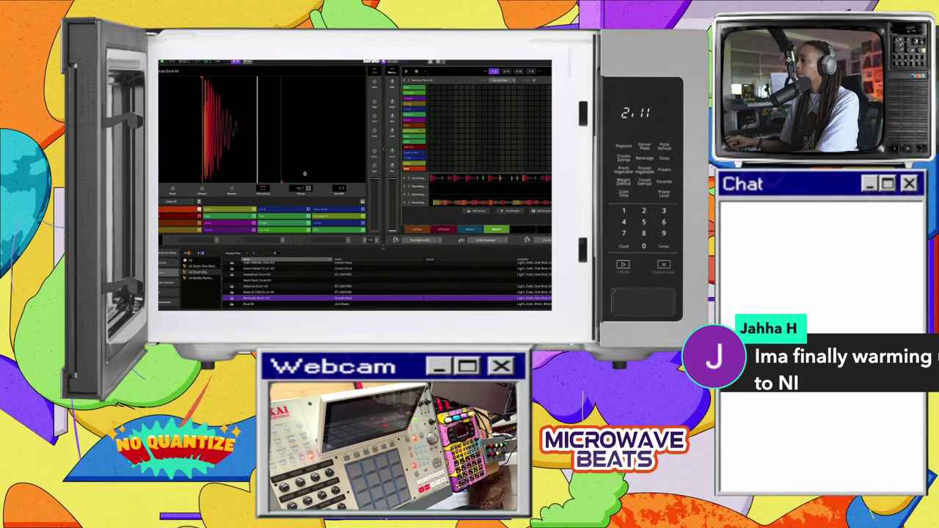
scroll(310, 266, down, 5)
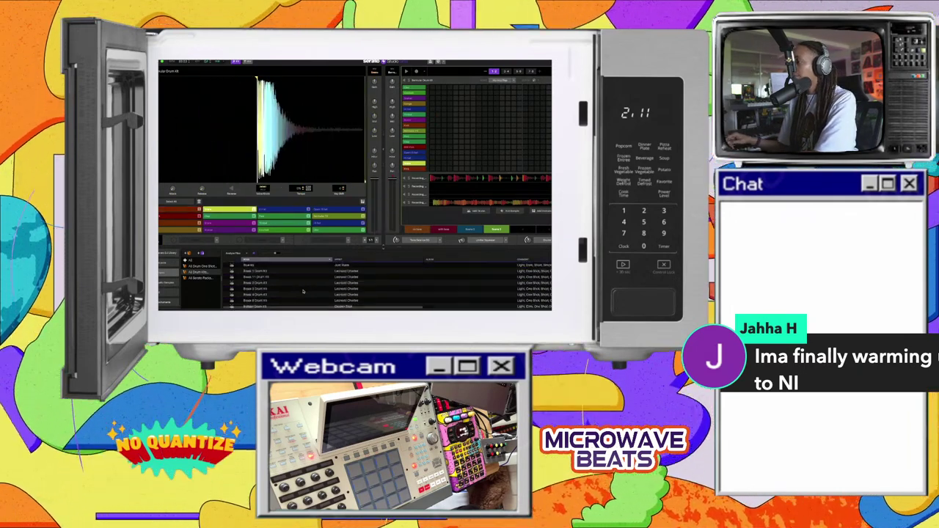
click(294, 273)
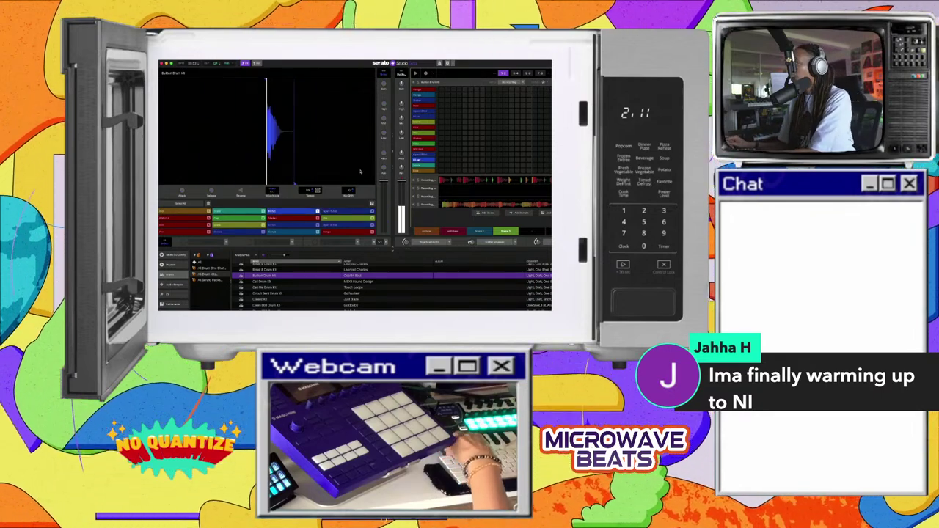
Add another scene after Scene 3
click(533, 232)
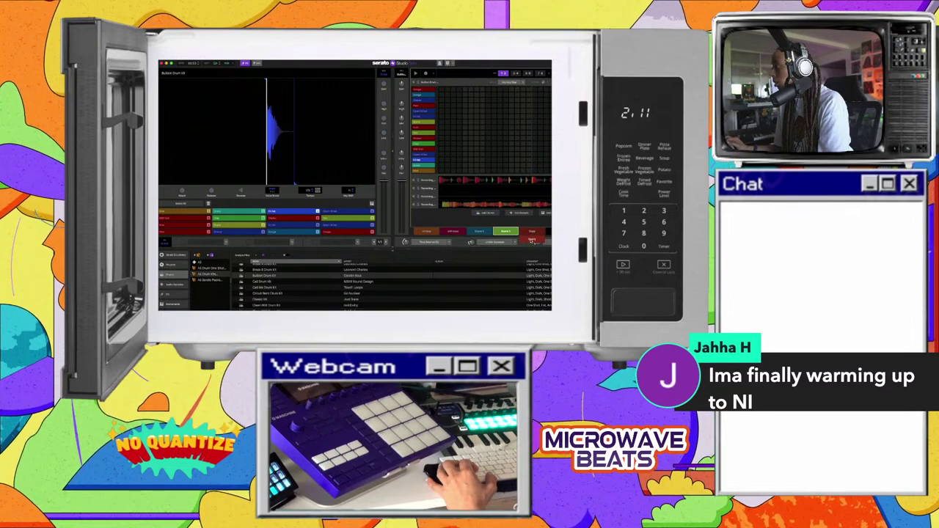
click(532, 233)
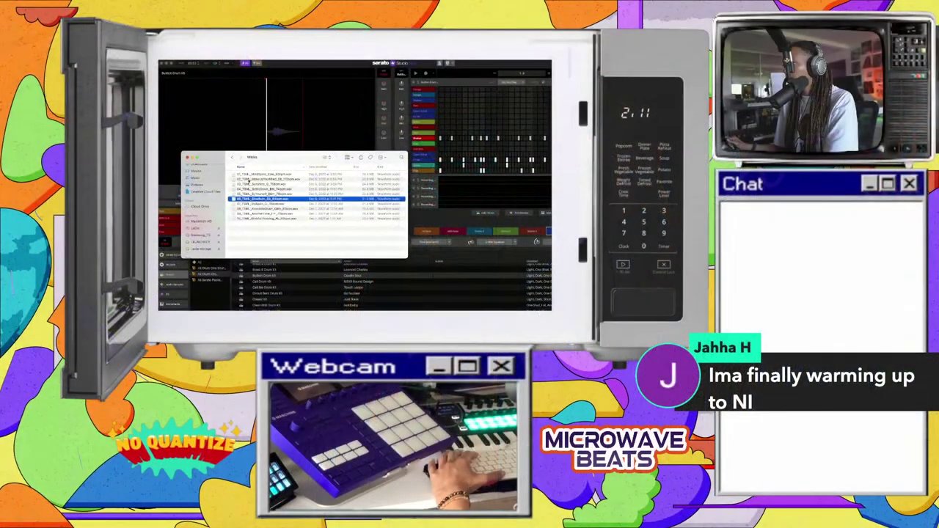
Preview the TSML audio loops in Finder from the first file through 03_TSML_Sunshine_G_75bpm.wav, skipping ahead within the Sunshine loop
click(242, 174)
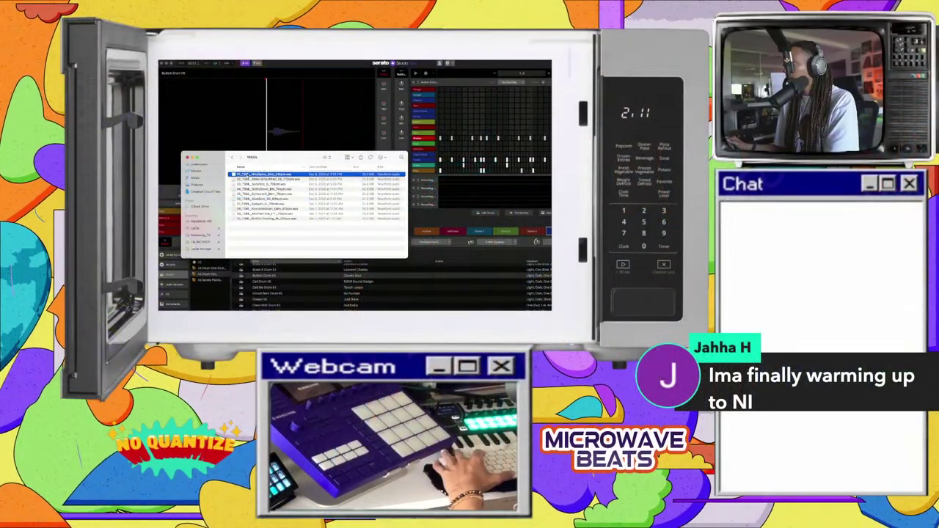
key(space)
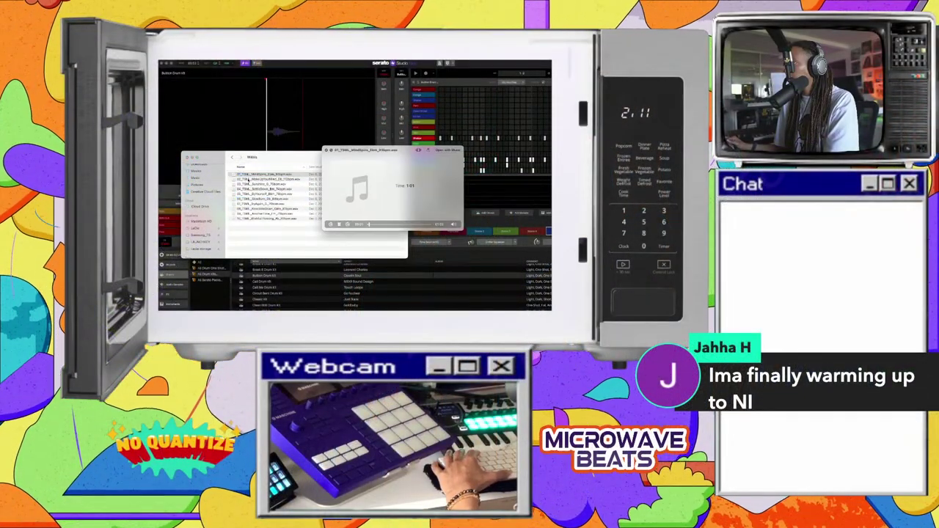
key(Down)
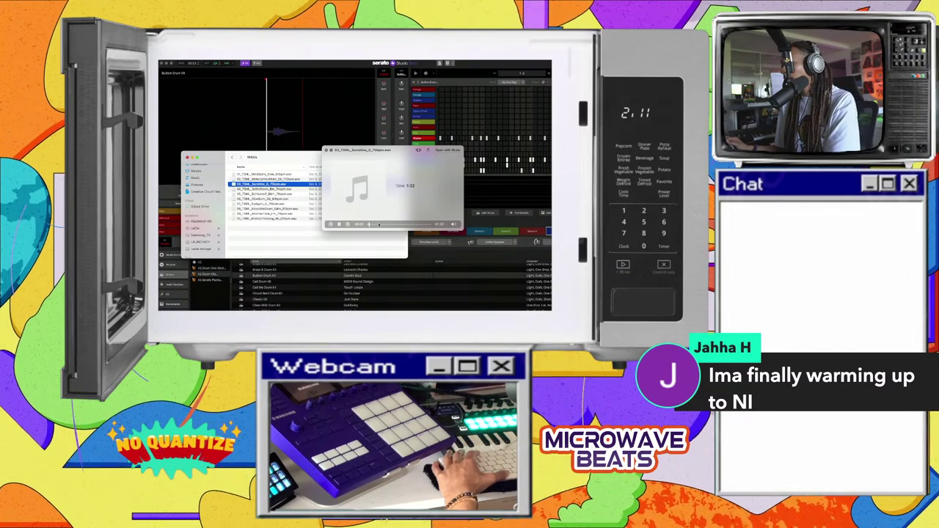
click(379, 225)
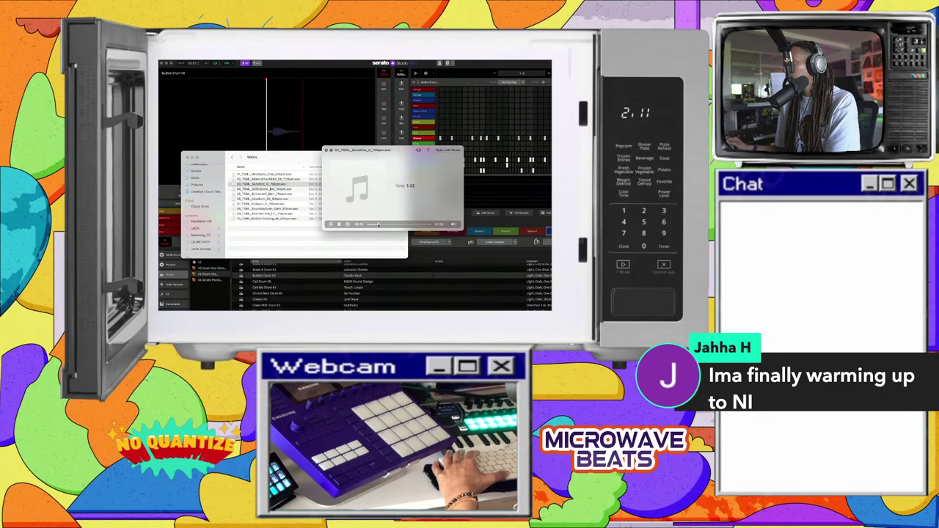
key(space)
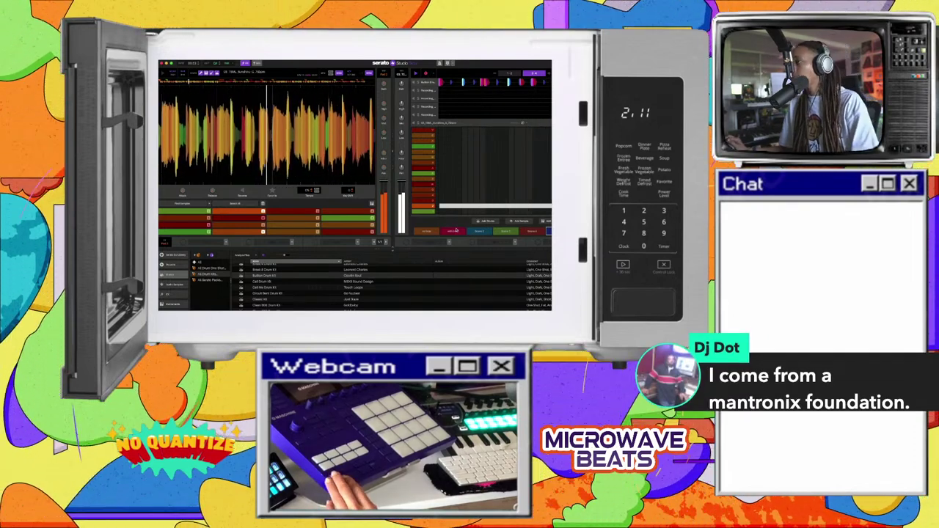
Switch from the Sunshine sample's scene to Scene 2 and the with bass scene for comparison
click(480, 232)
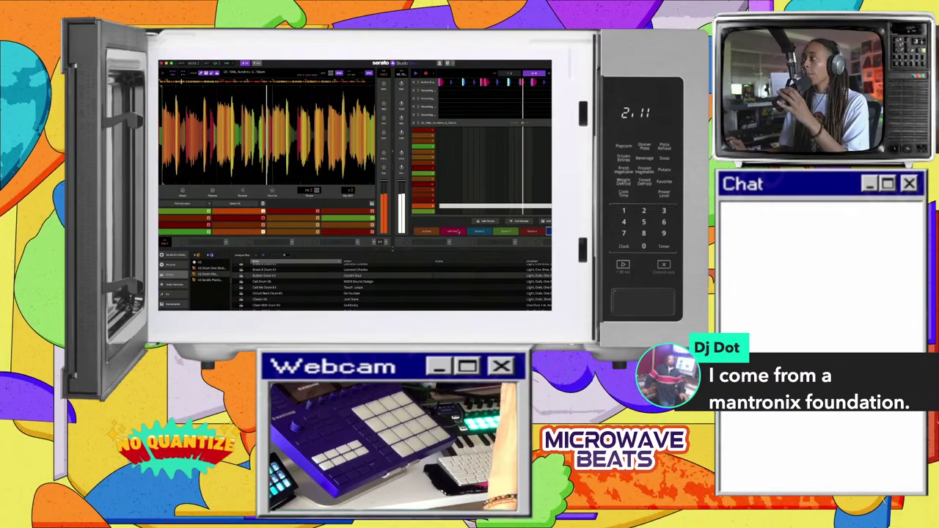
click(454, 232)
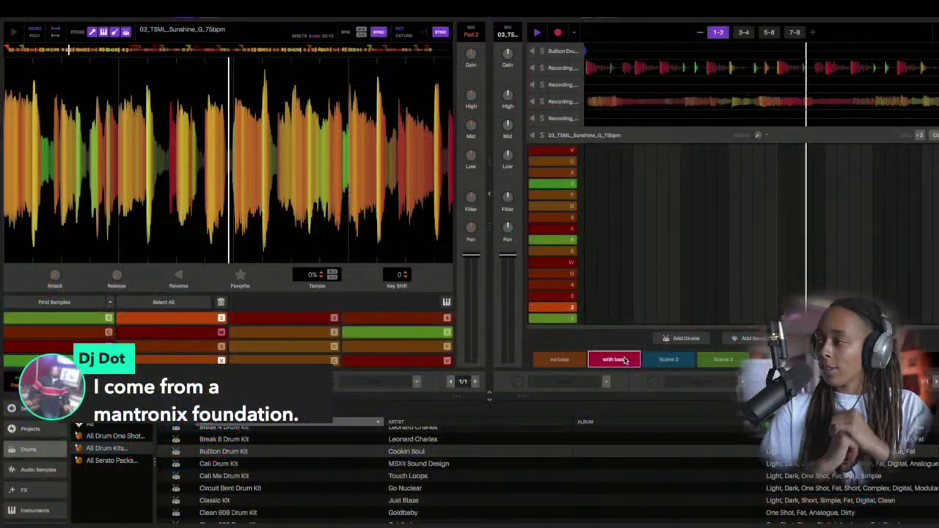
Stop the song and audition the Sunshine sample's pad 2 on its own
key(space)
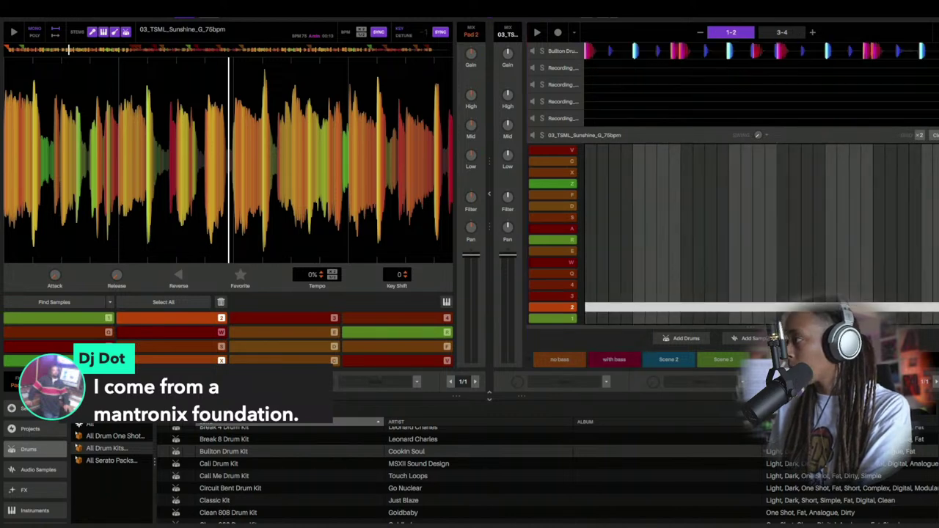
key(2)
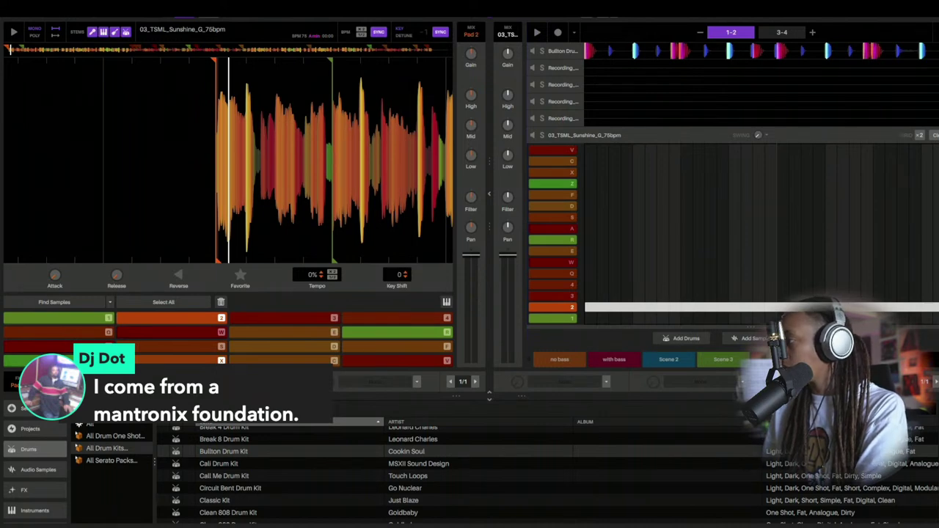
key(space)
Switch between Scene 3 and Scene 2, and play the no bass and with bass scenes to compare them
click(721, 359)
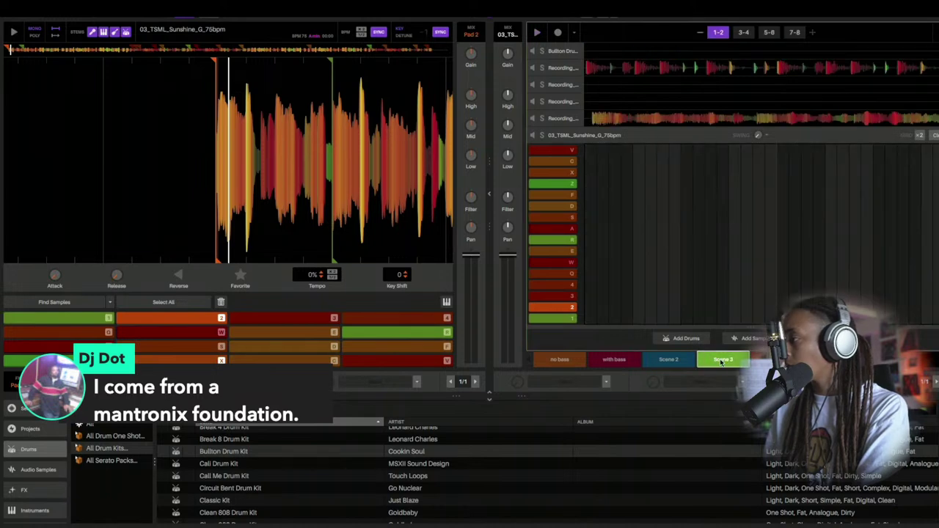
click(673, 360)
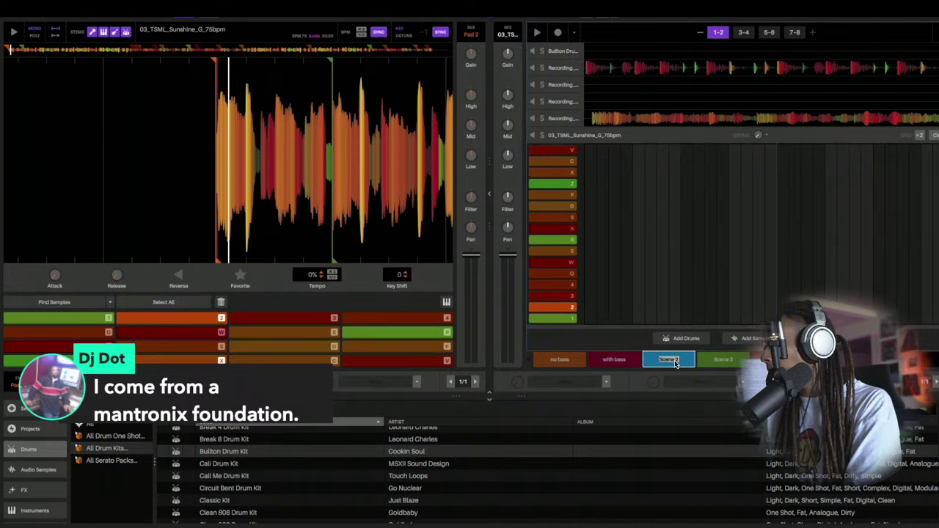
click(723, 360)
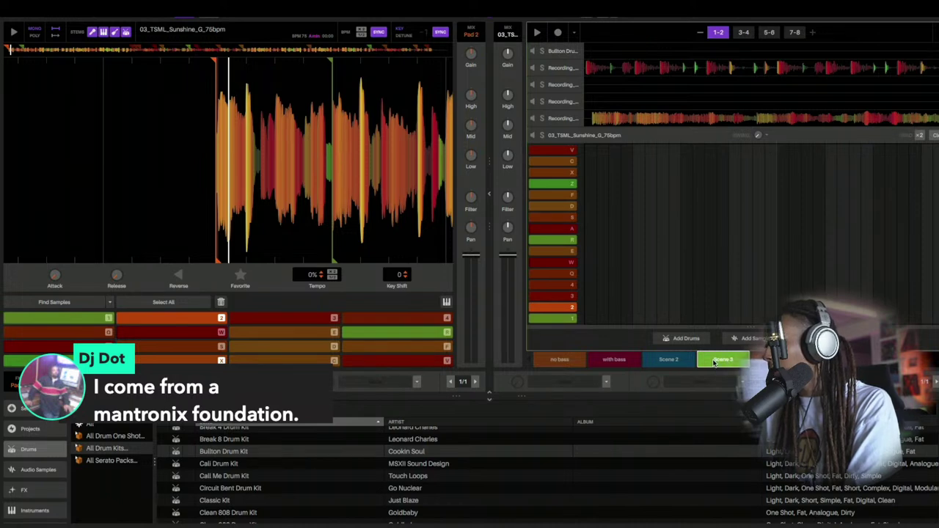
click(559, 360)
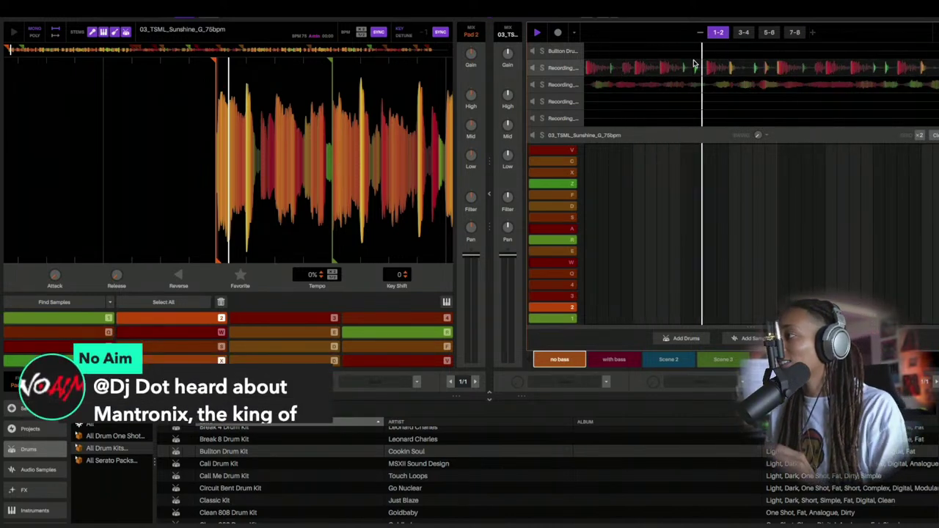
click(603, 361)
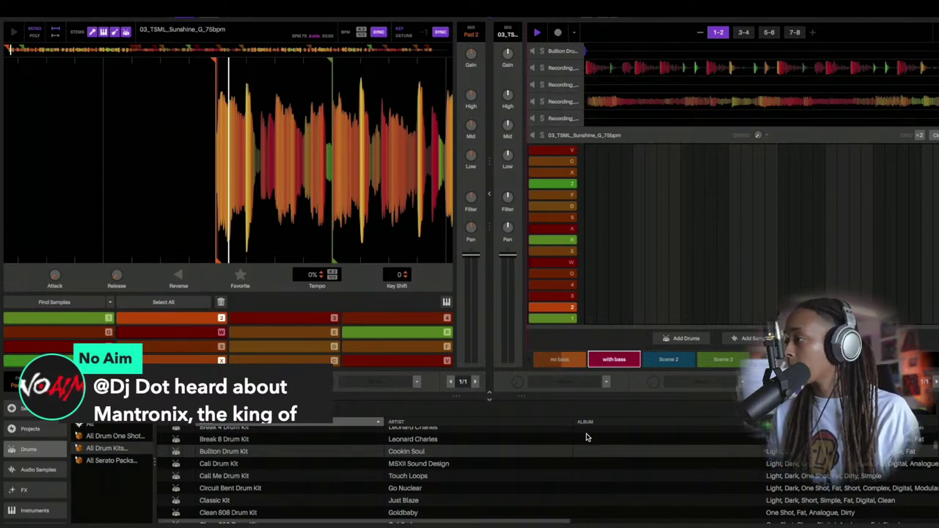
Find the Recording_Audio 2_4 deck among the with bass scene's recordings and turn off its Wavey LPF effect
click(675, 68)
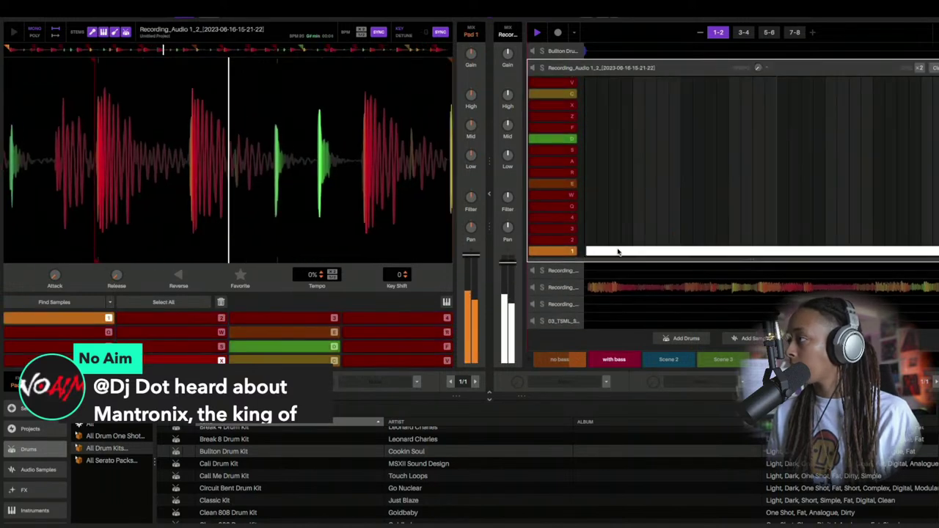
click(604, 287)
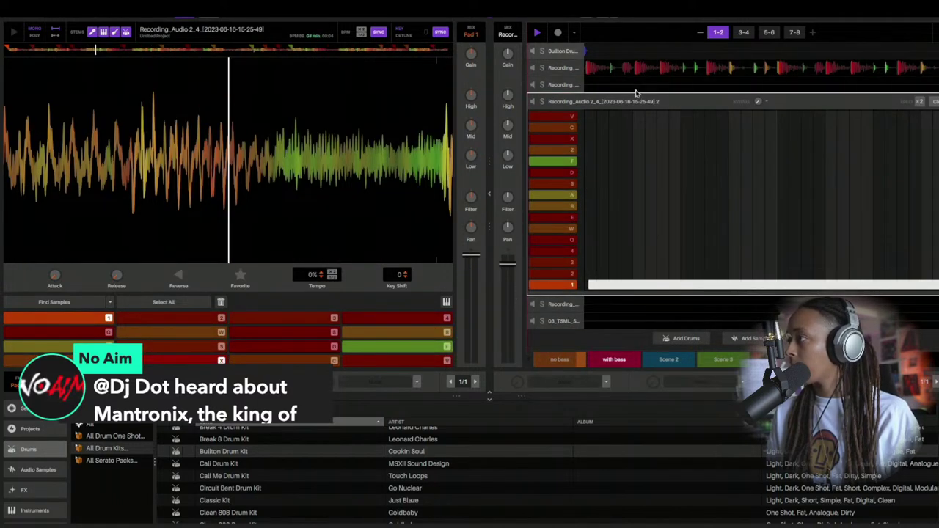
click(558, 383)
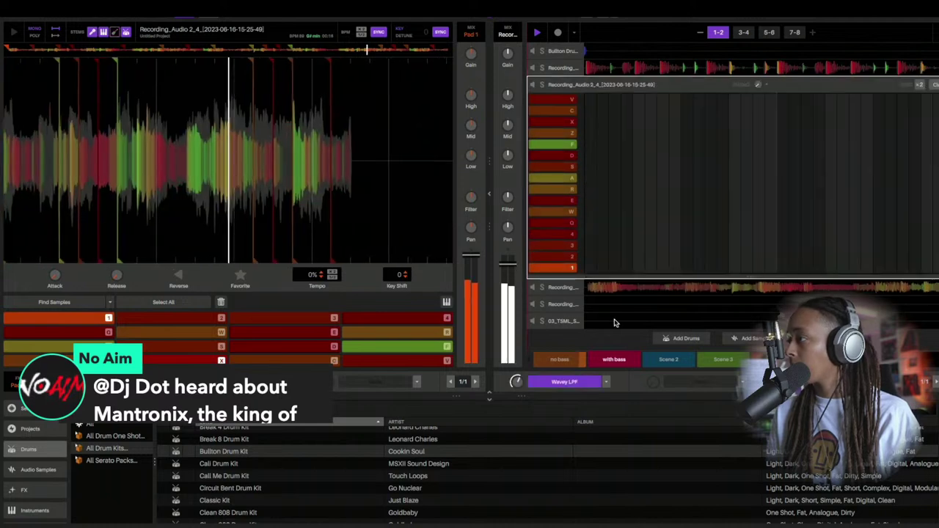
click(558, 382)
Play through the with bass scene, Scene 2 and the scene with the Sunshine loop to hear the transitions
click(615, 359)
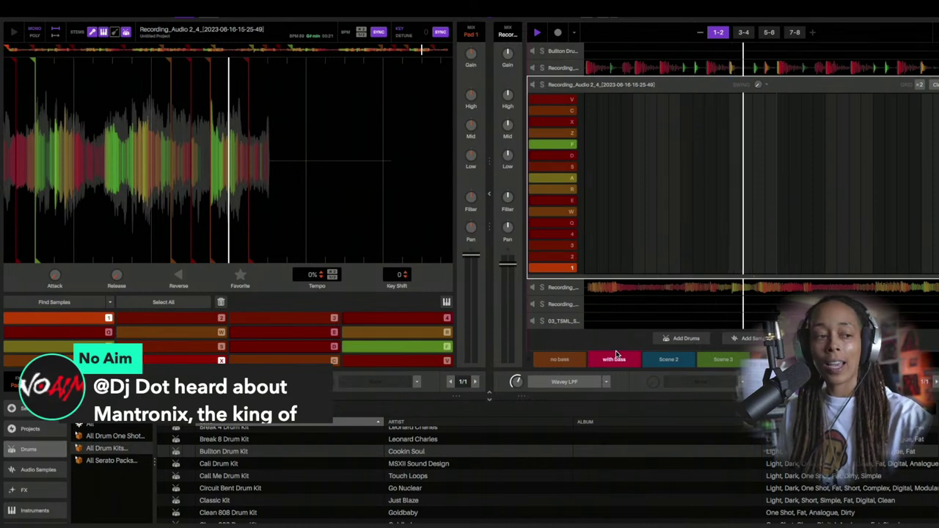
click(664, 361)
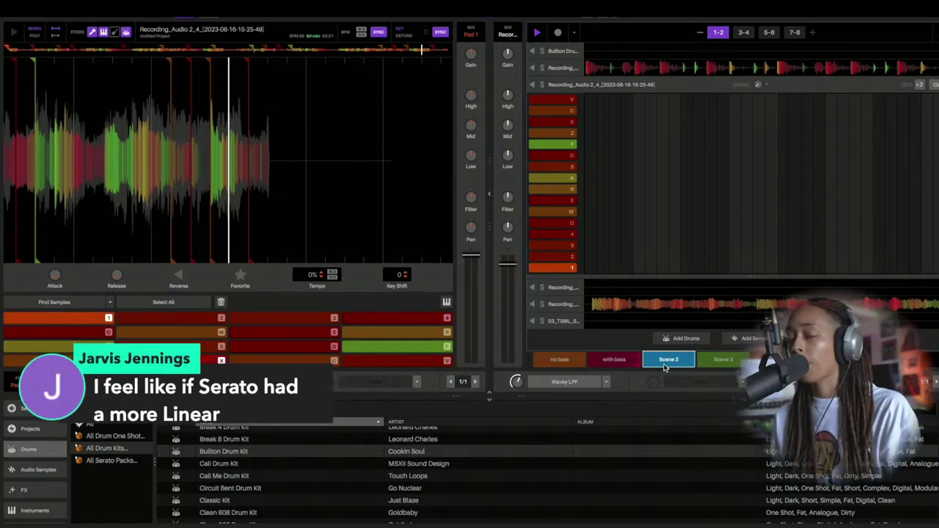
click(664, 365)
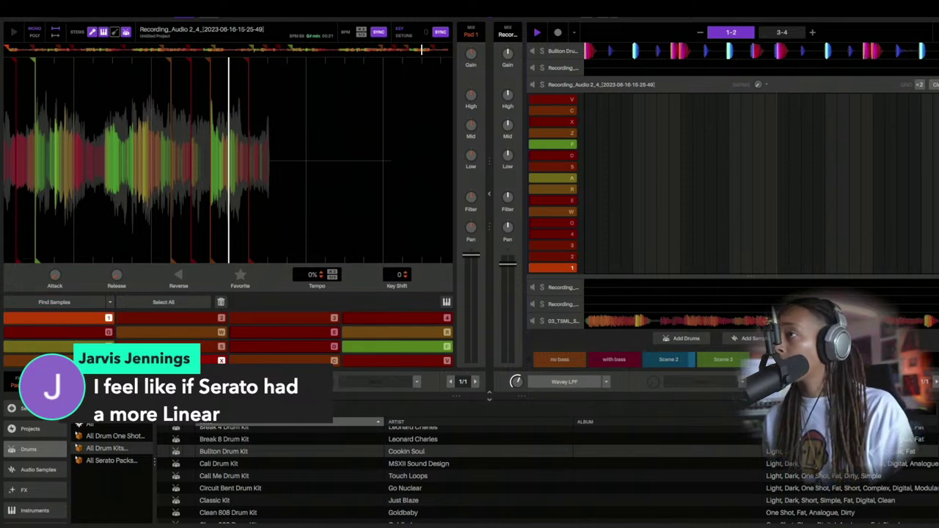
click(204, 18)
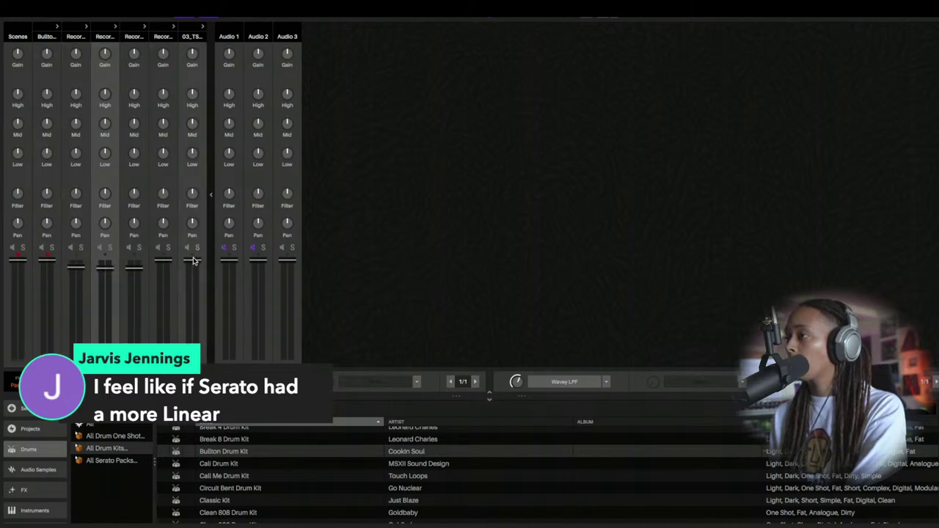
drag(192, 260, 192, 270)
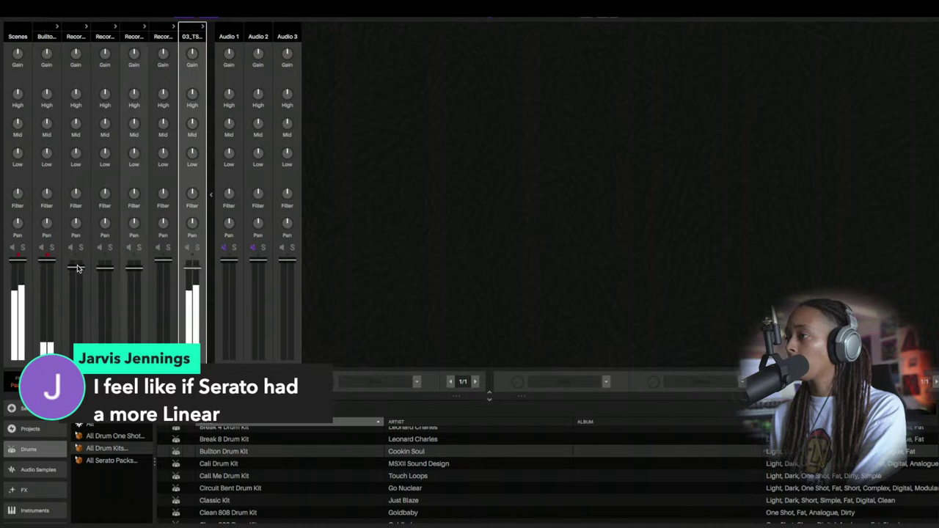
drag(46, 260, 46, 263)
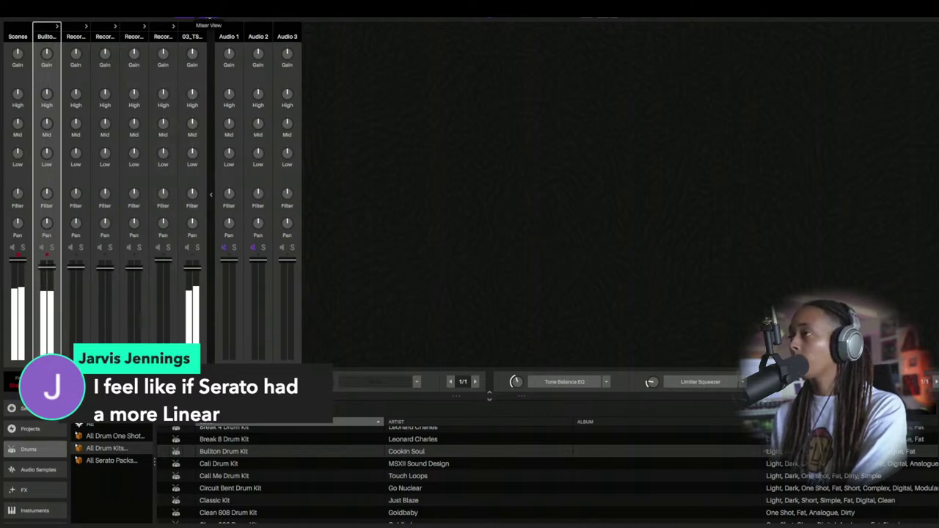
click(208, 16)
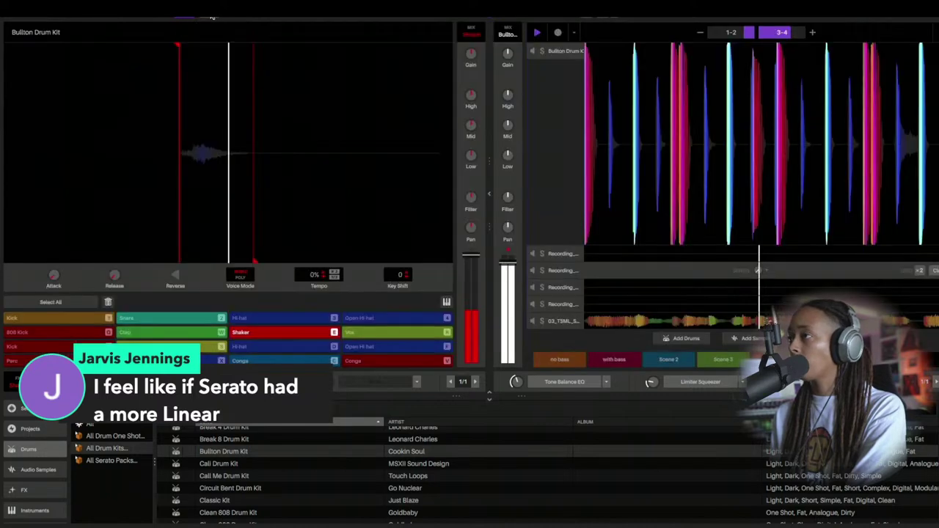
Add the Little Bird Flanger effect to the Sunshine sample's deck and play the scene with it
click(608, 321)
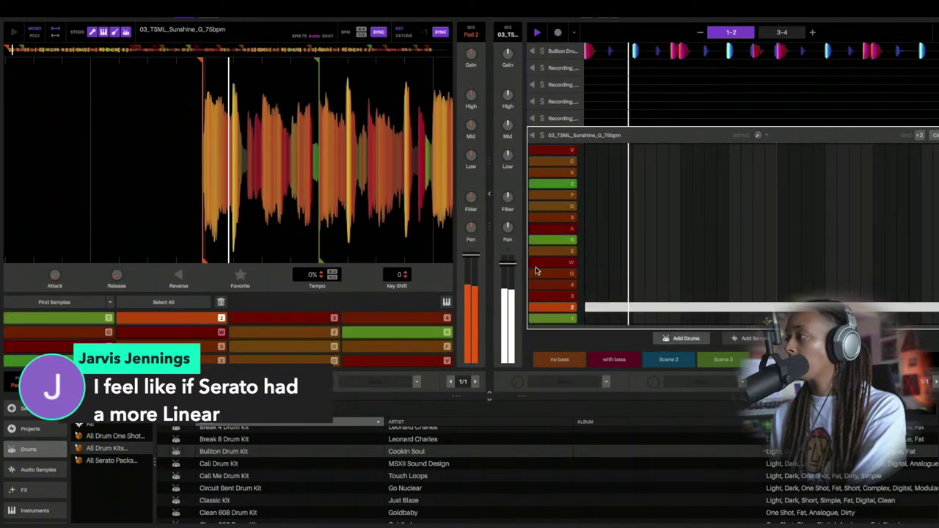
key(space)
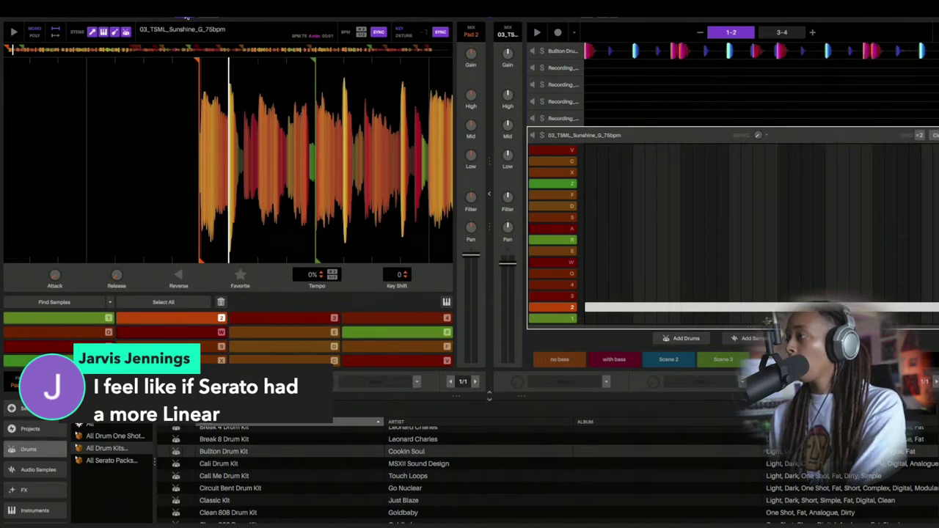
click(606, 382)
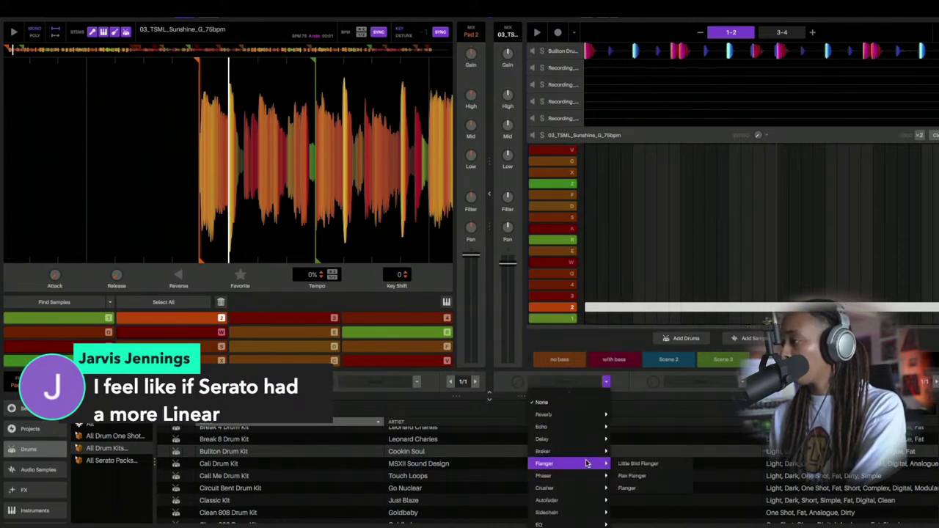
mouse_move(591, 464)
click(651, 467)
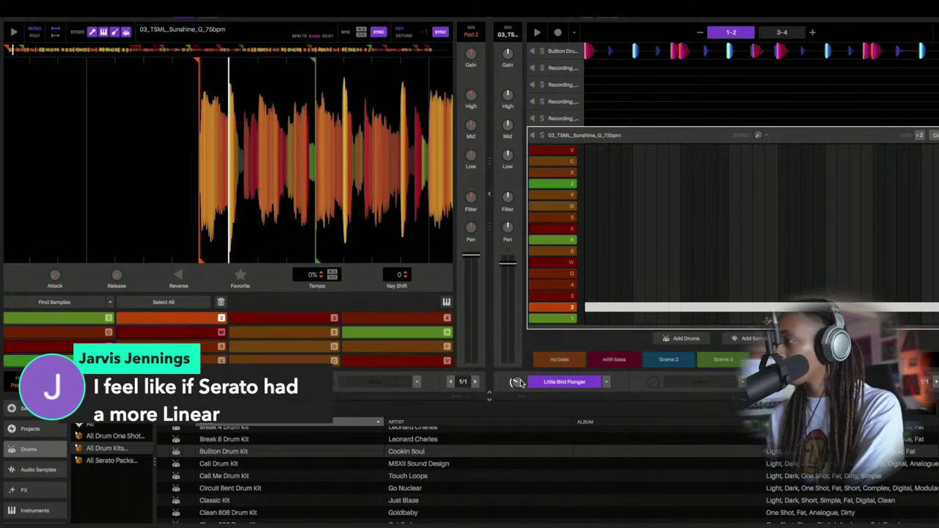
key(space)
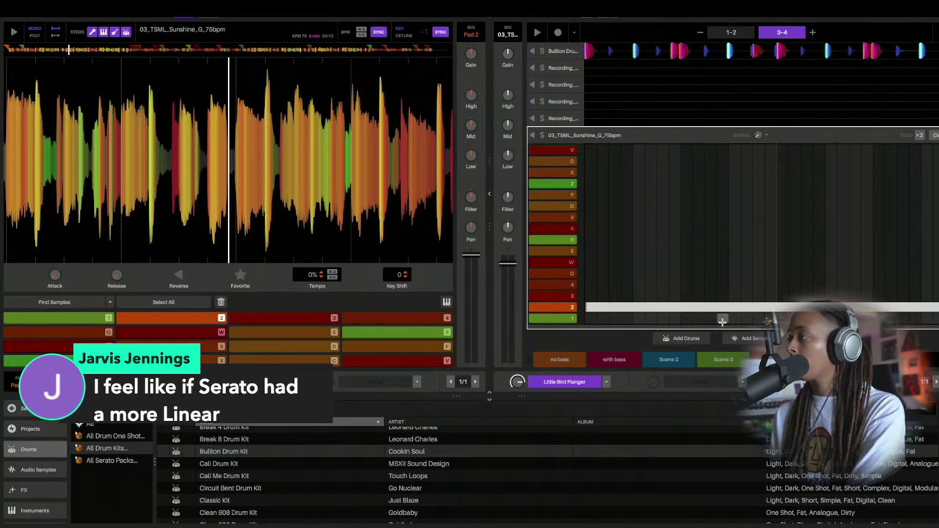
Play Scene 2 and the Sunshine sample's scene to check how the flanger sounds between them
click(675, 360)
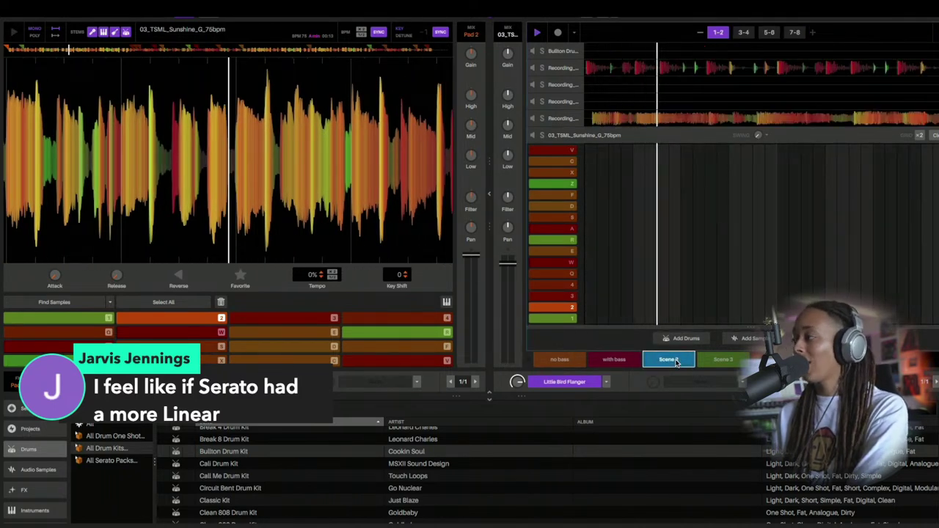
key(space)
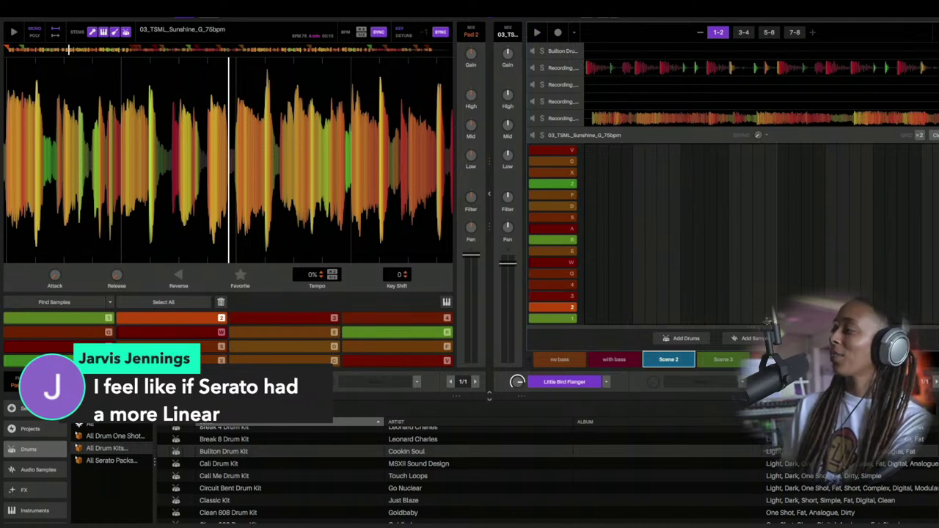
key(space)
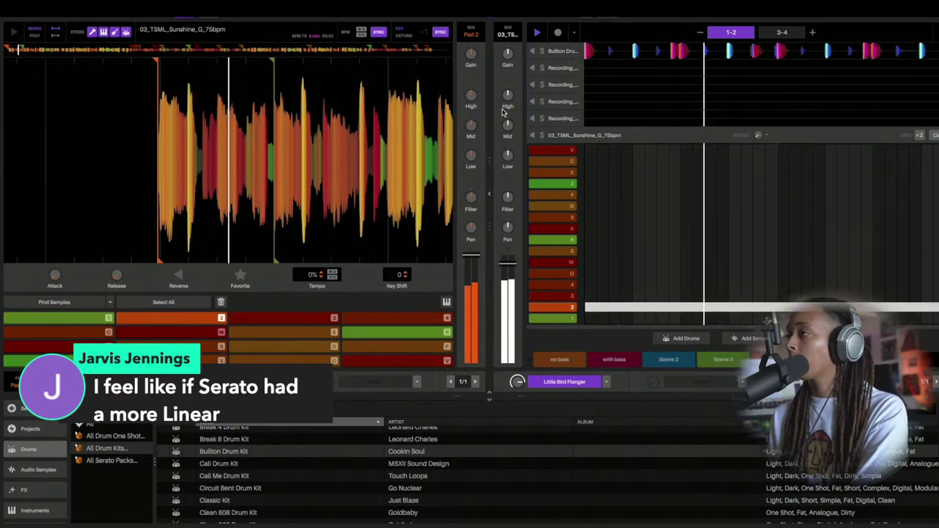
key(space)
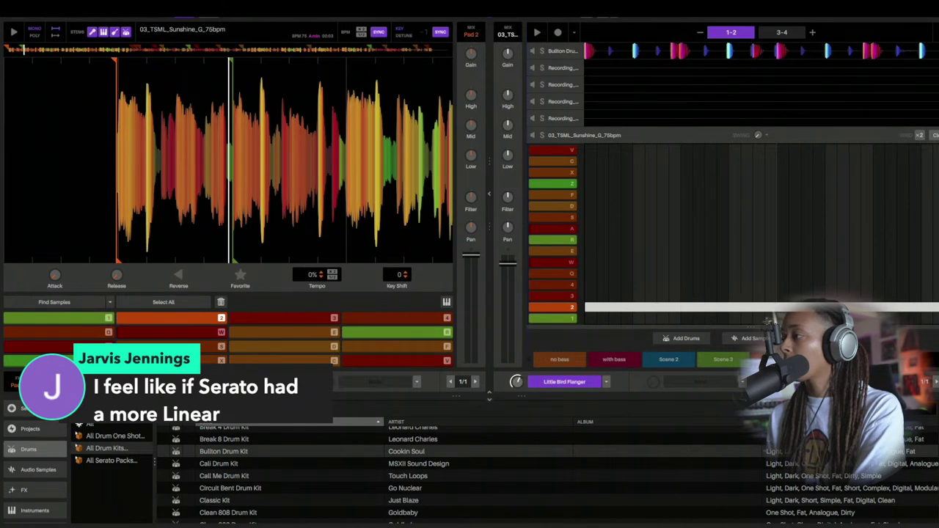
key(space)
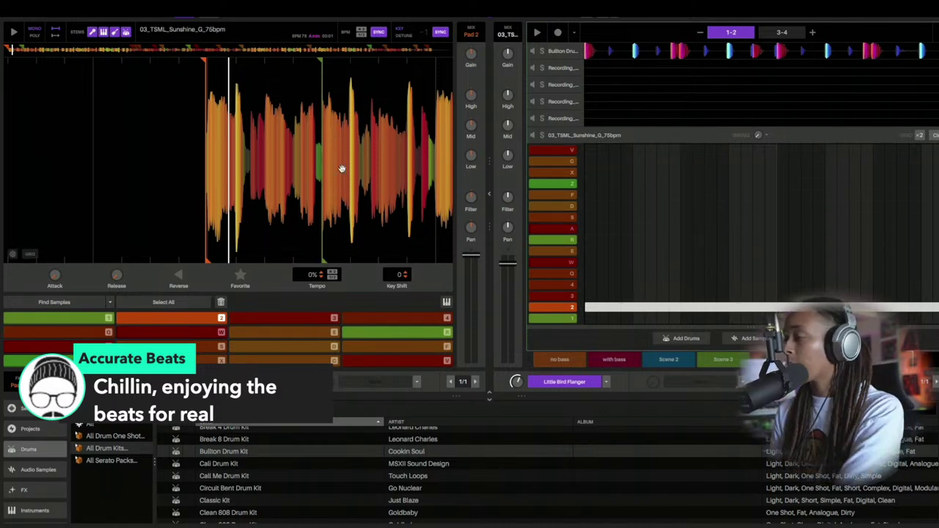
Audition the Sunshine sample's pads 1 and 2 several times
key(1)
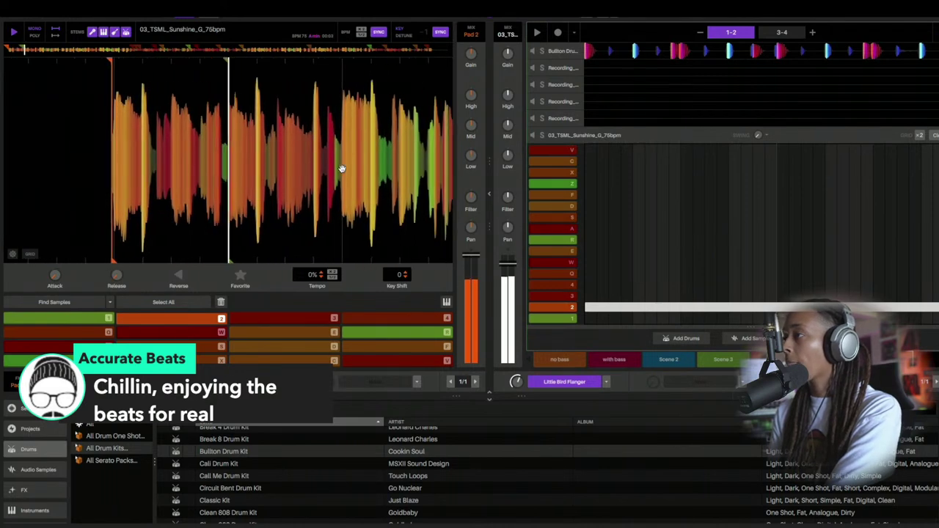
key(2)
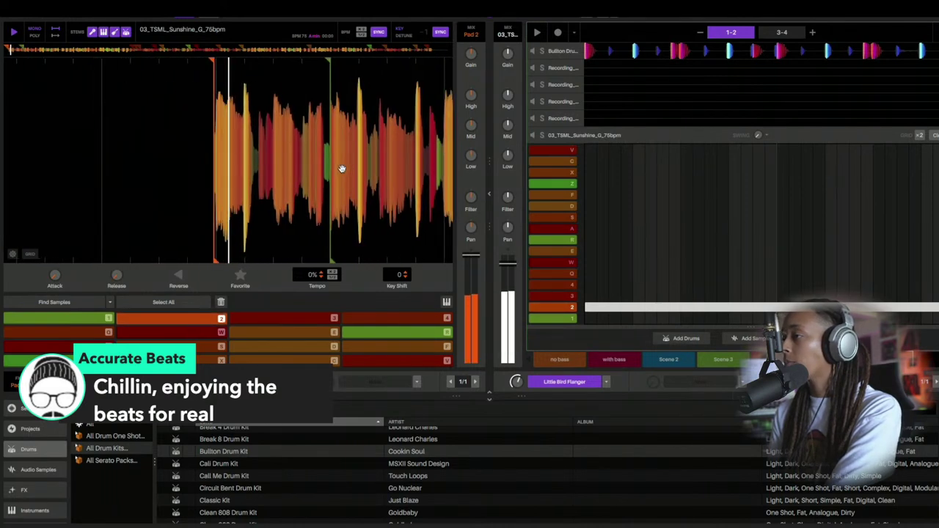
key(1)
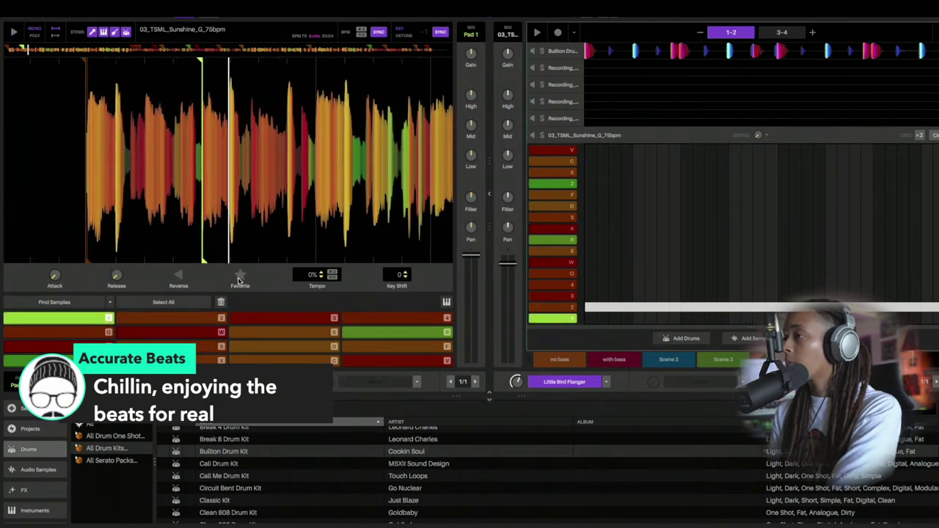
key(1)
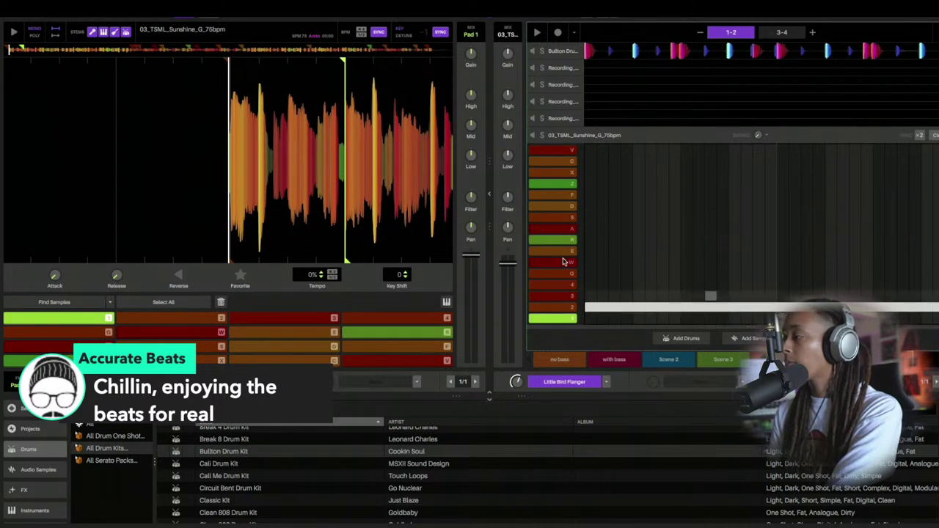
key(2)
Delete pad 3 of the Sunshine sample, and clear all its remaining sample pads
click(307, 317)
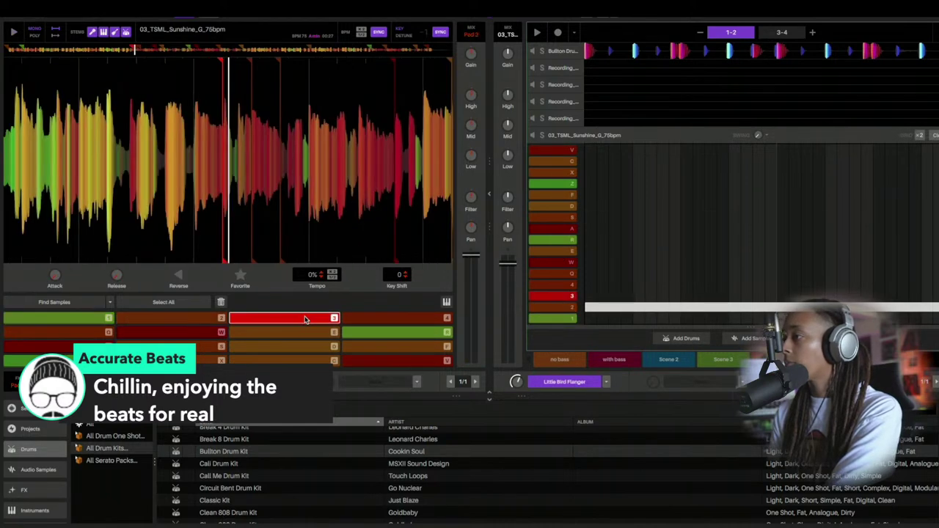
click(221, 304)
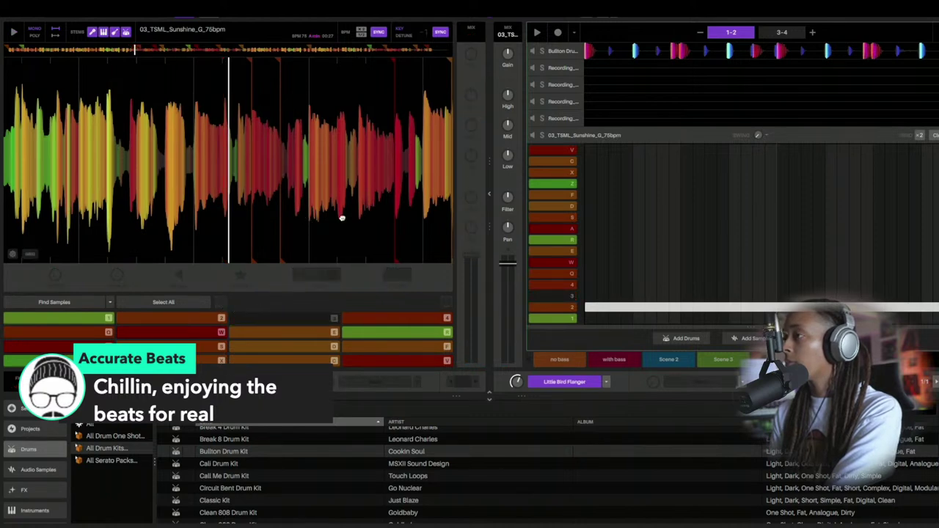
key(1)
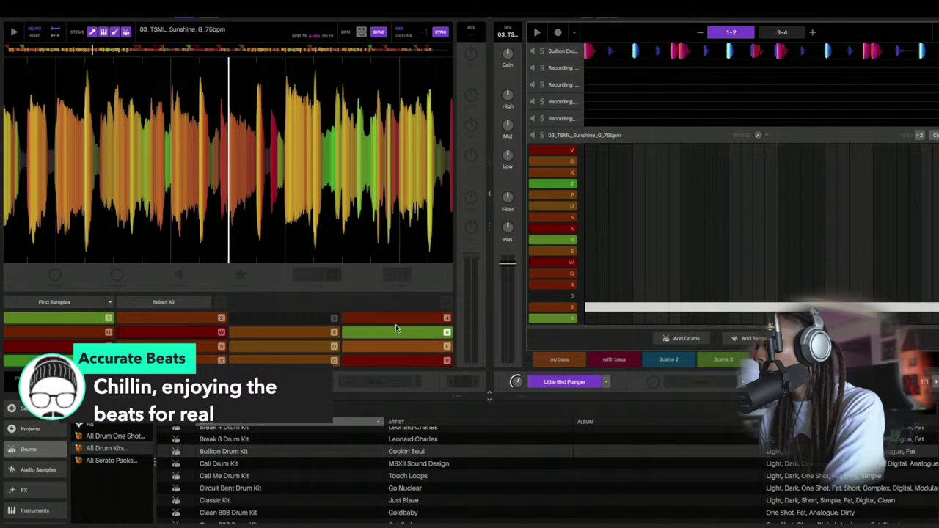
click(163, 302)
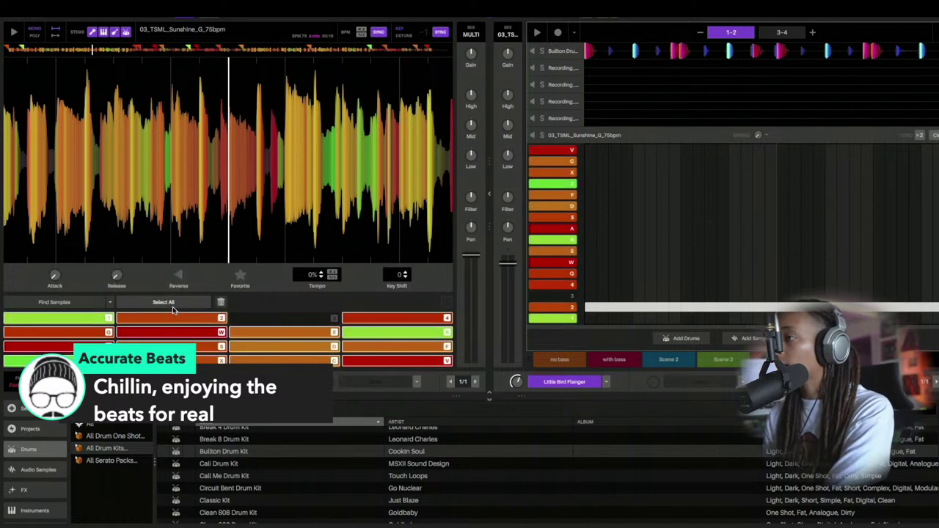
click(221, 303)
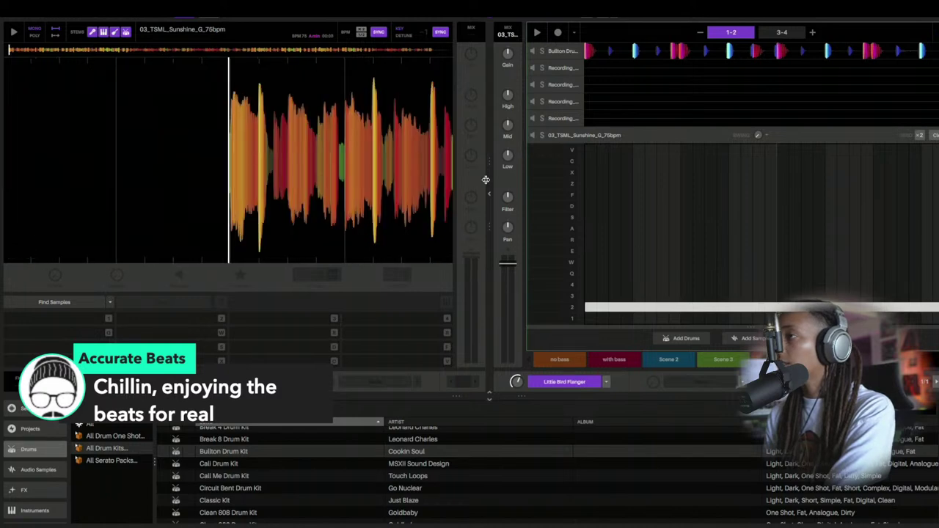
Set new cue points on the Sunshine sample's pads 1 to 4 and Q, W, E and R while the sample plays
key(1)
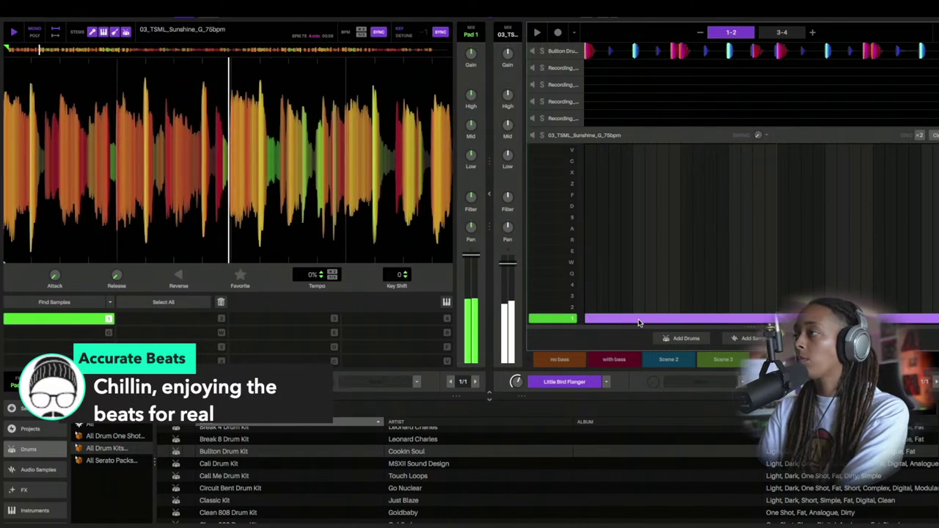
key(2)
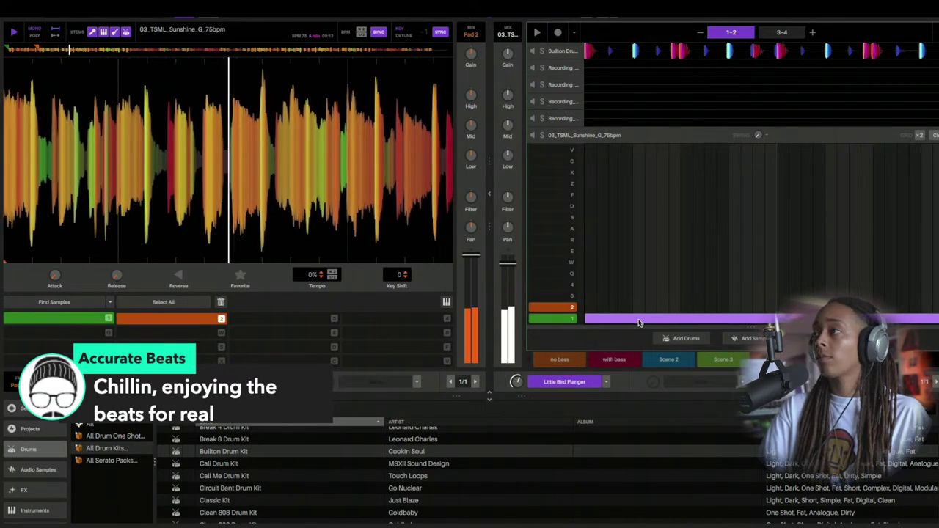
key(3)
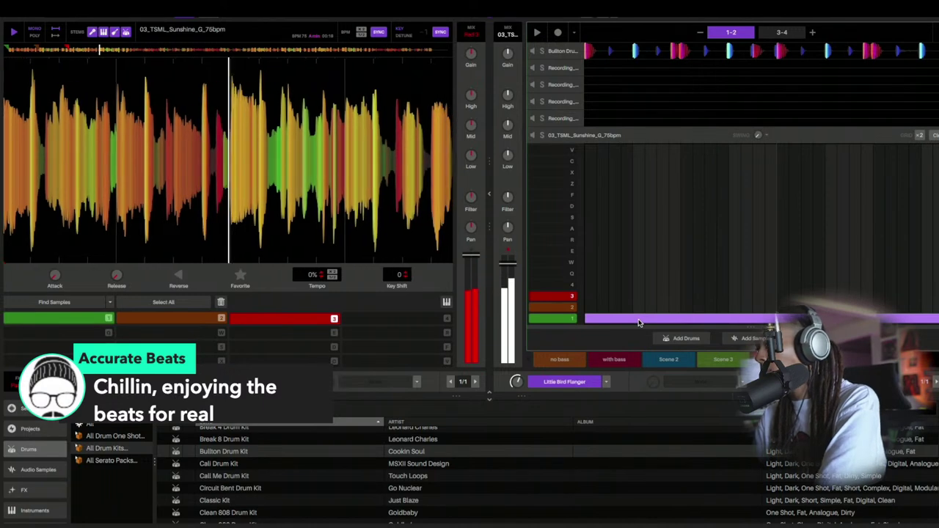
key(4)
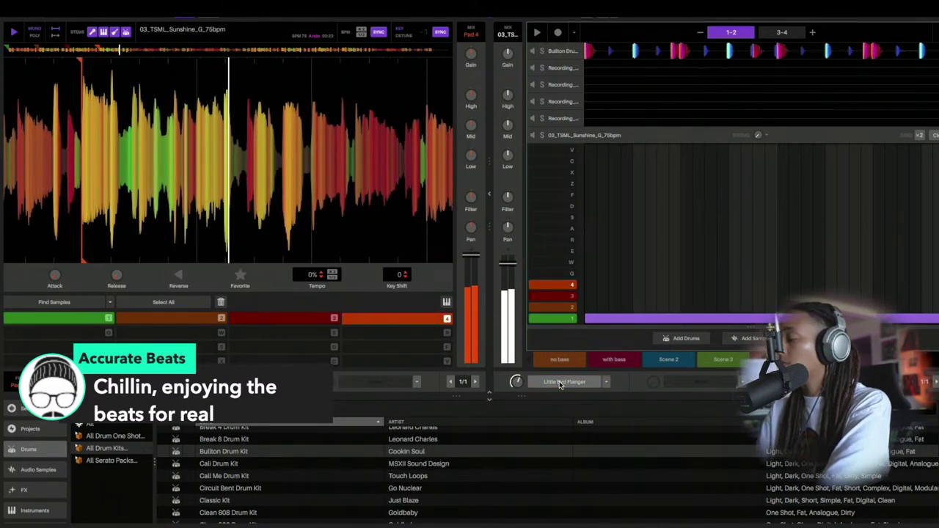
key(5)
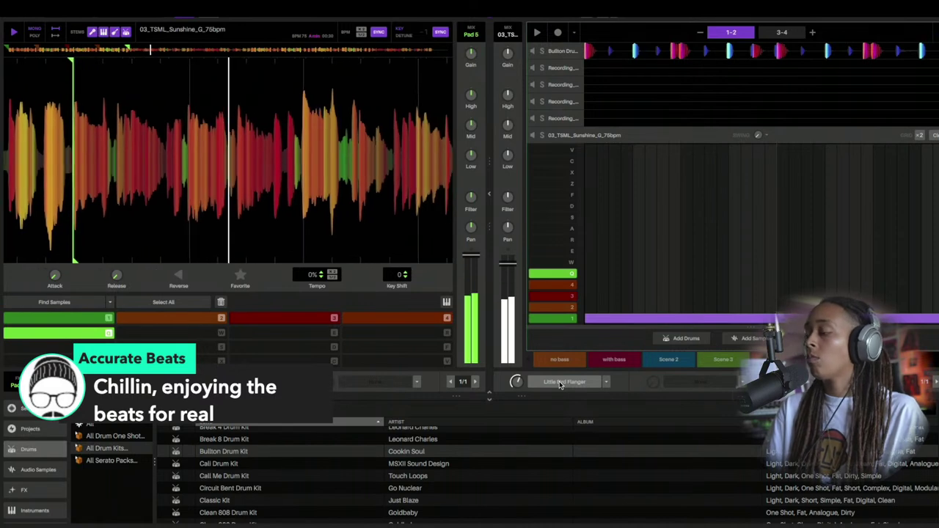
key(w)
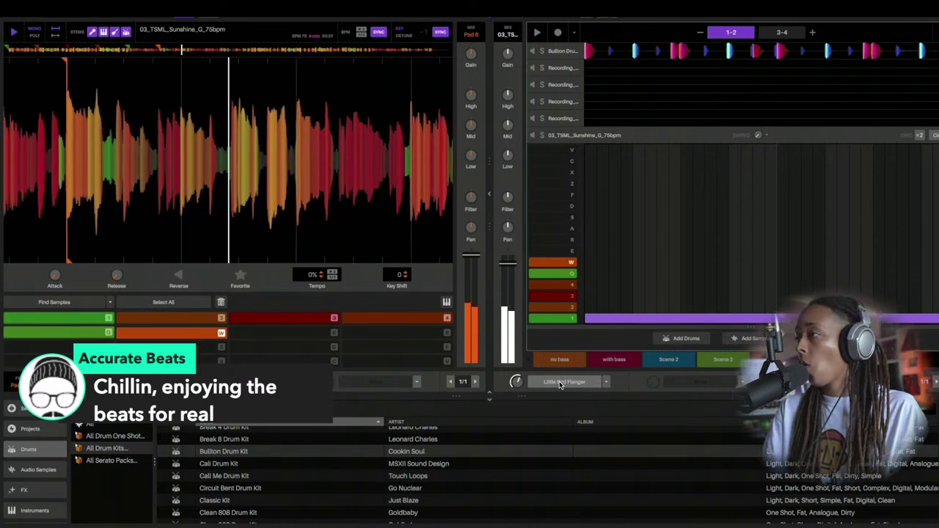
key(e)
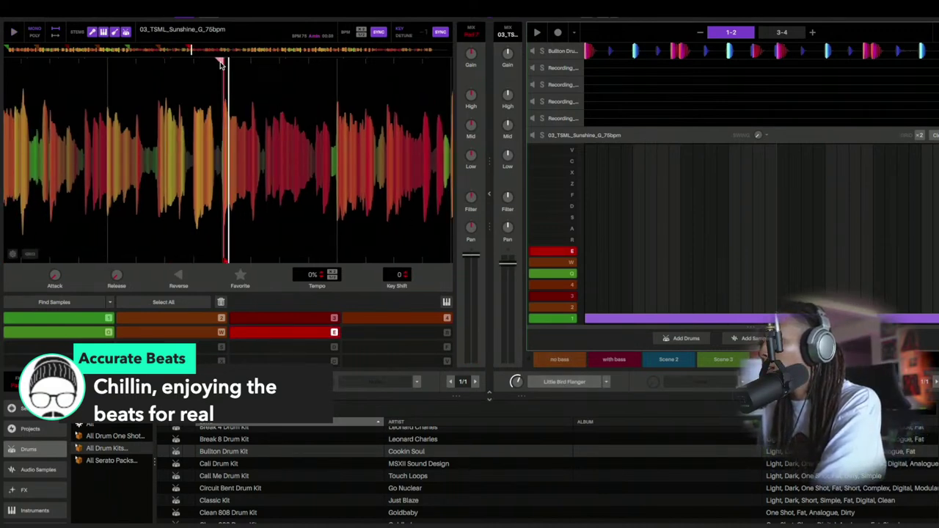
key(space)
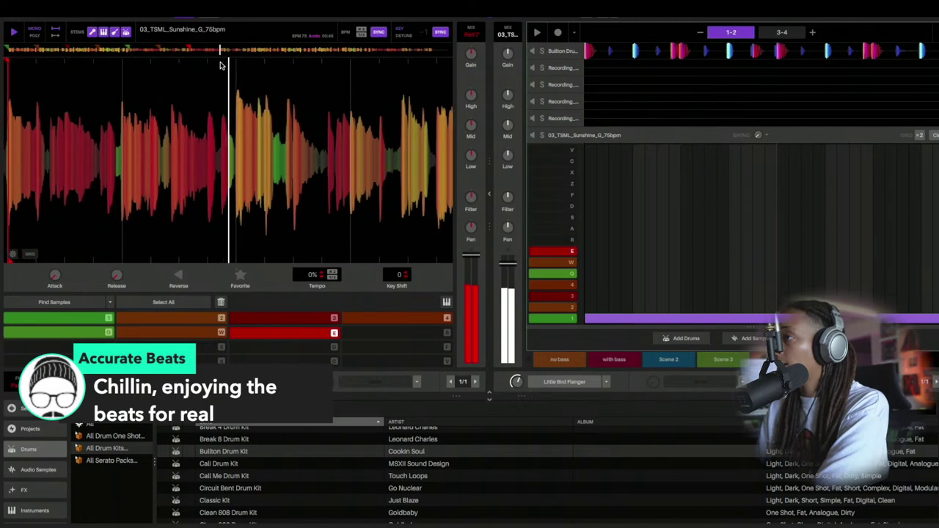
key(r)
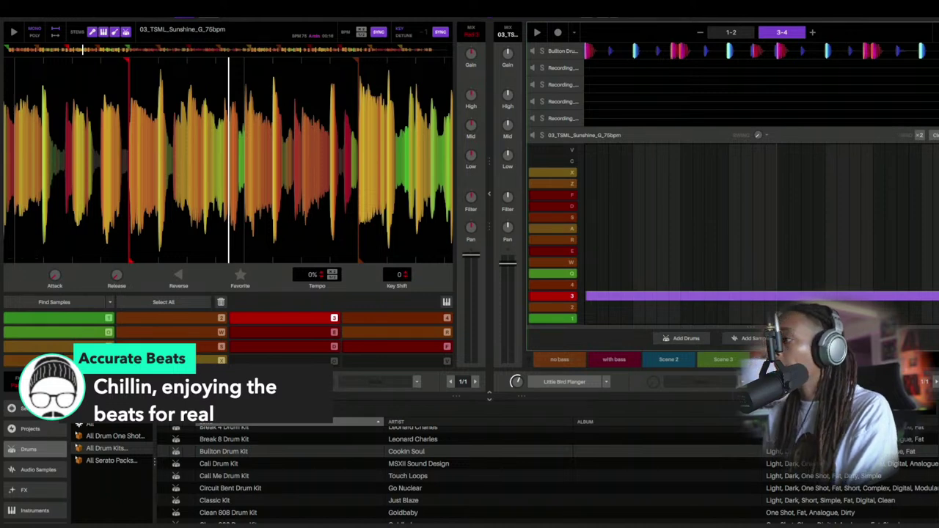
Add the LPF effect to the second effect slot of the Sunshine sample's deck and play the sequence with it
click(742, 382)
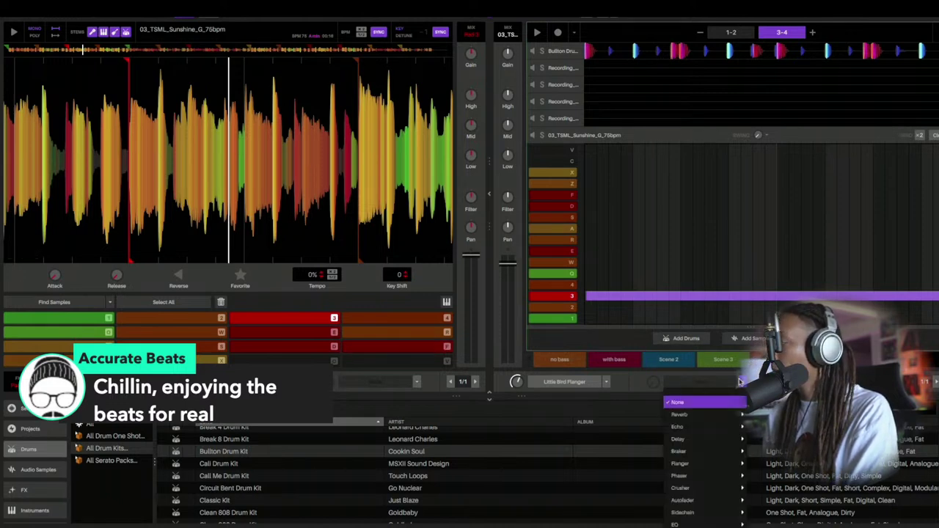
scroll(718, 476, down, 3)
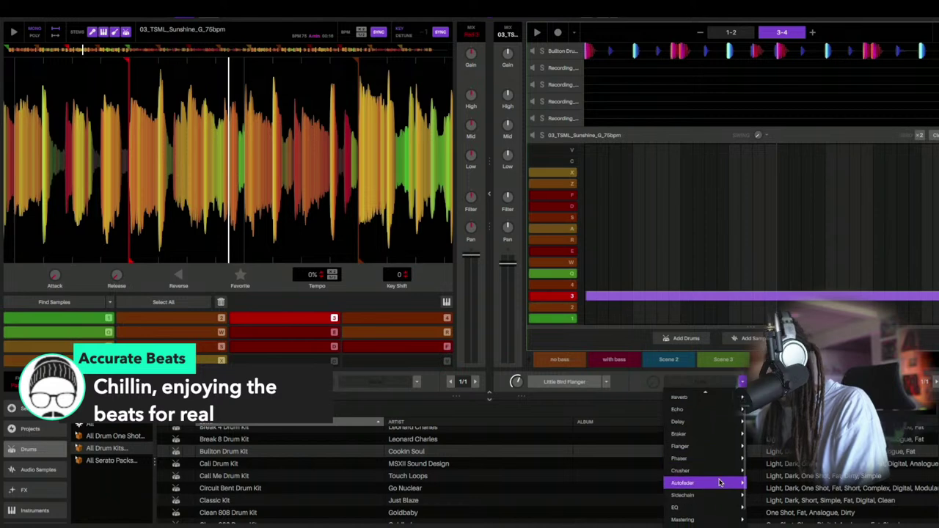
mouse_move(720, 483)
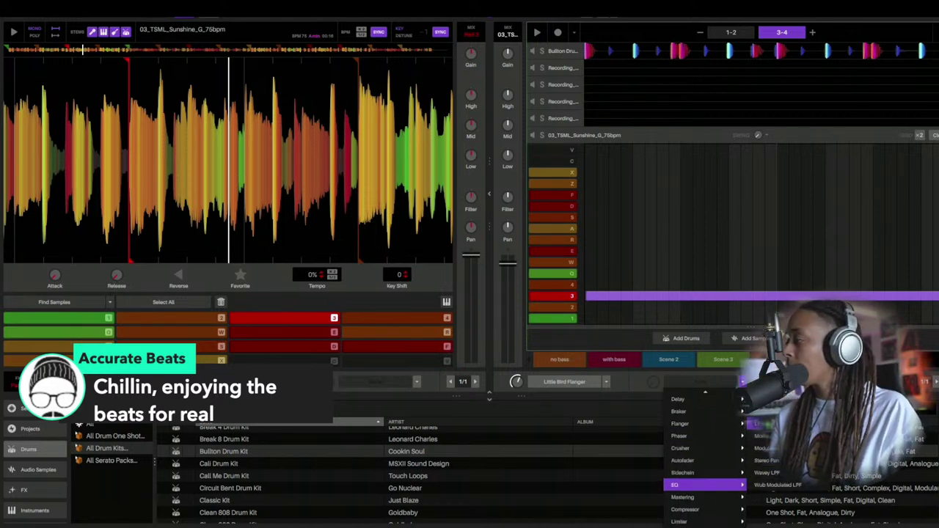
click(767, 484)
key(space)
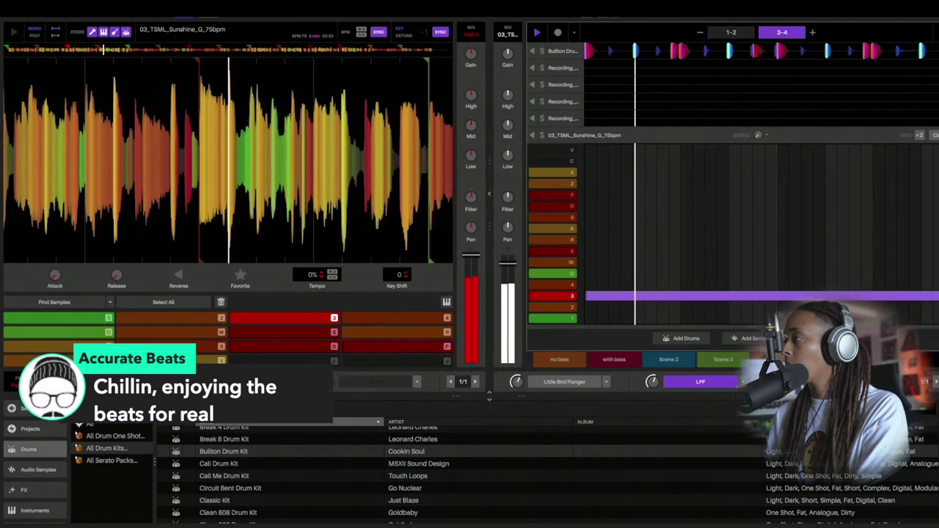
key(space)
Duplicate the Sunshine sample track in the scene and expand the copy's note grid
click(730, 135)
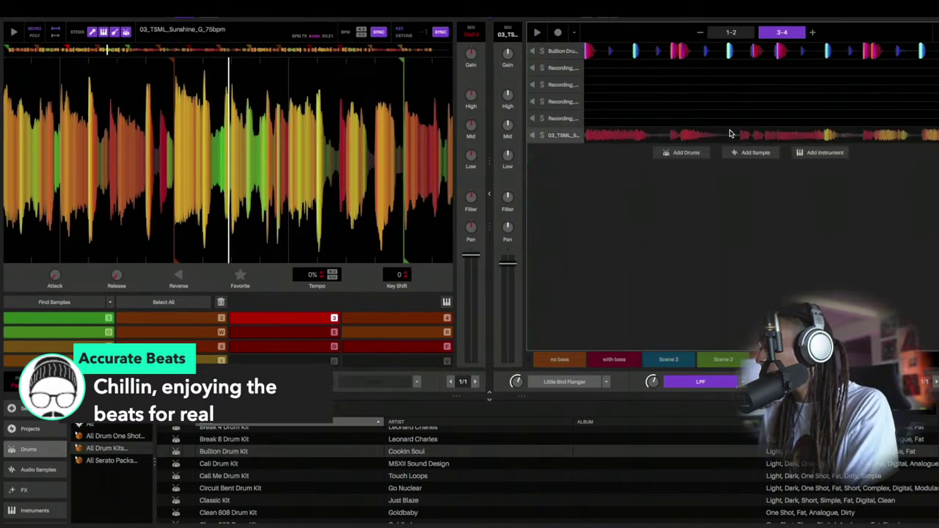
right_click(574, 141)
click(679, 169)
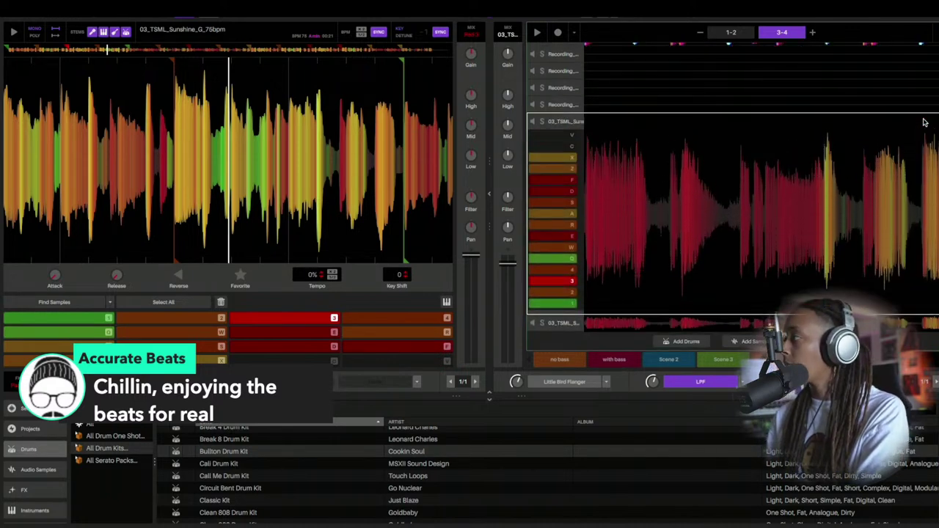
click(936, 123)
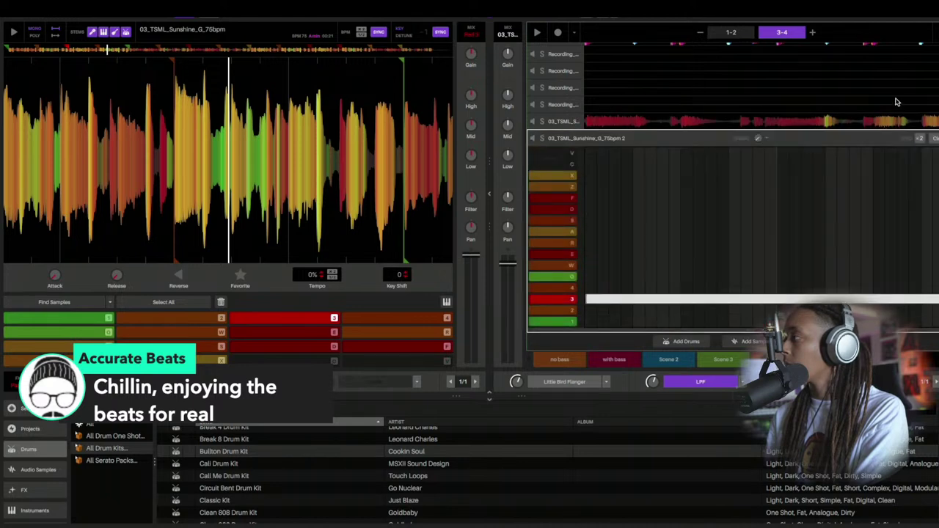
click(886, 125)
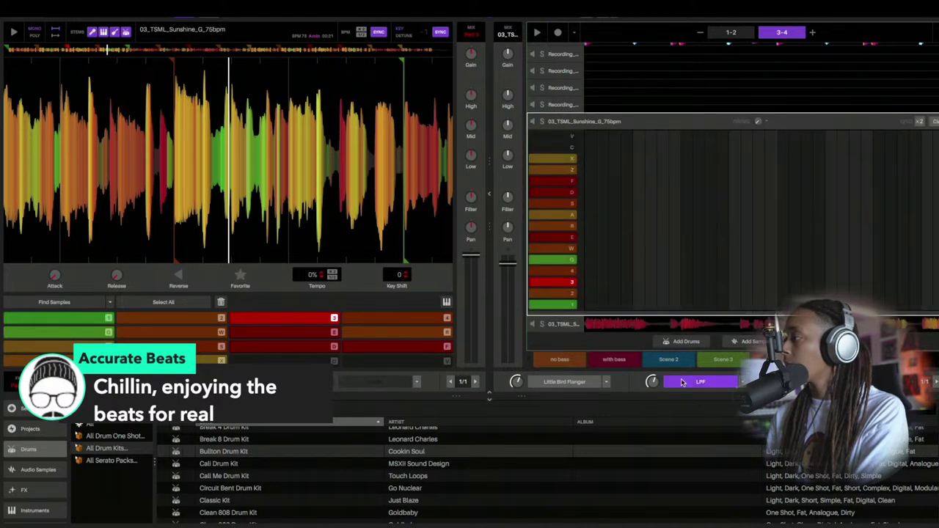
click(725, 326)
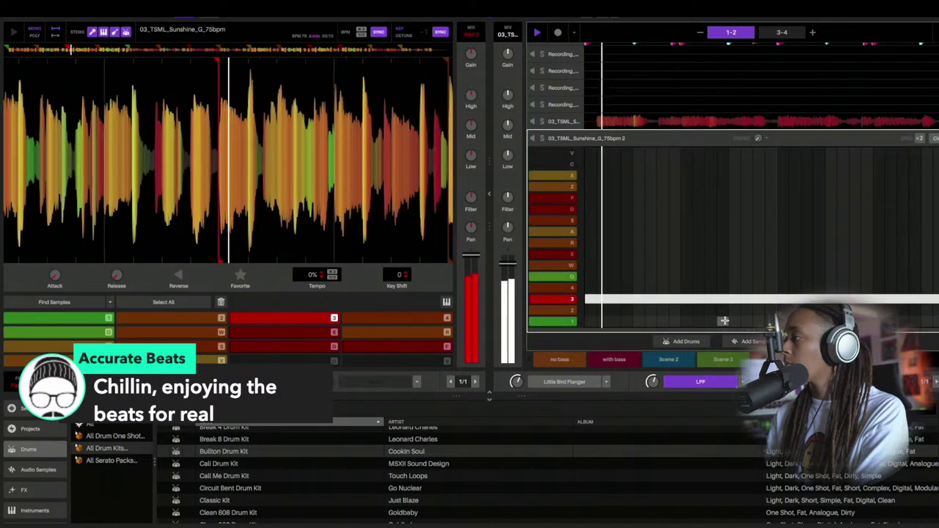
Play the scene and try the Little Bird Flanger on the duplicated Sunshine track
key(space)
key(space)
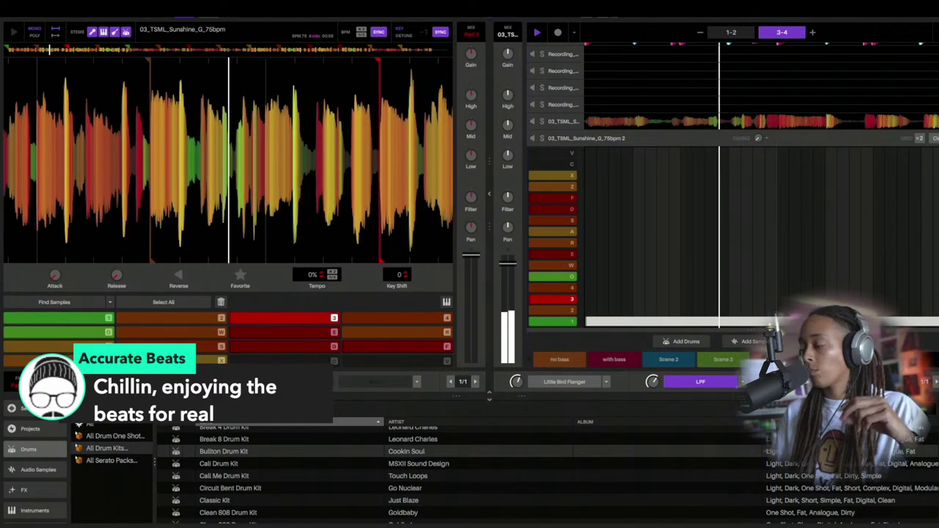
click(554, 383)
click(554, 383)
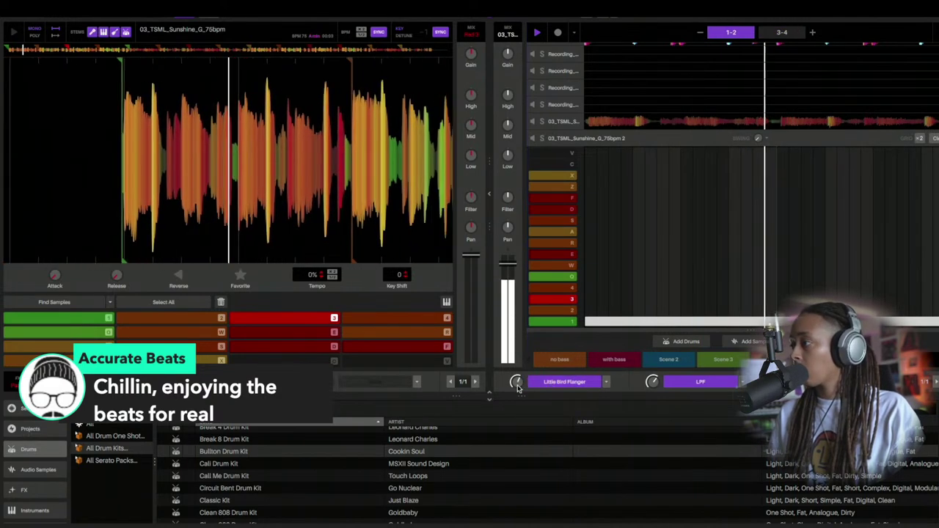
Try the Little Bird Flanger on the original Sunshine track, leave its flanger and LPF off, and play the scene
click(677, 111)
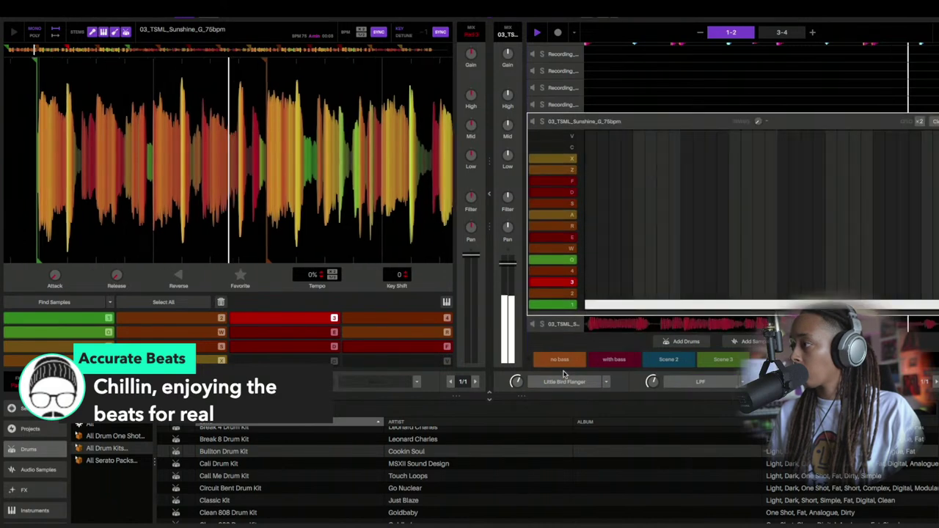
click(557, 383)
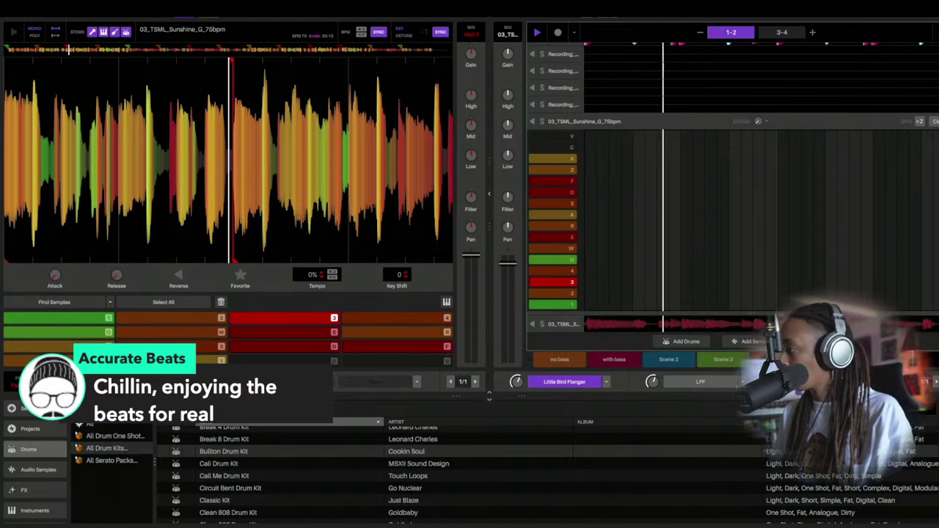
click(703, 374)
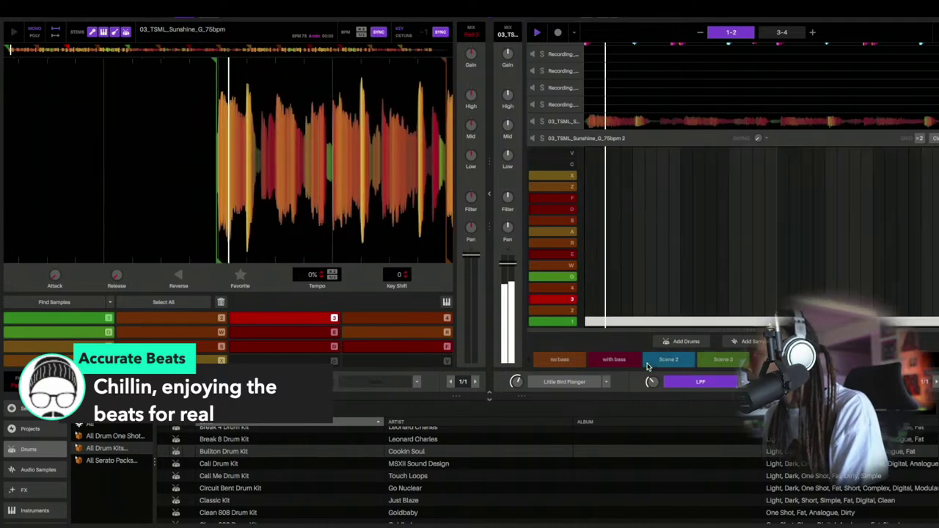
click(565, 382)
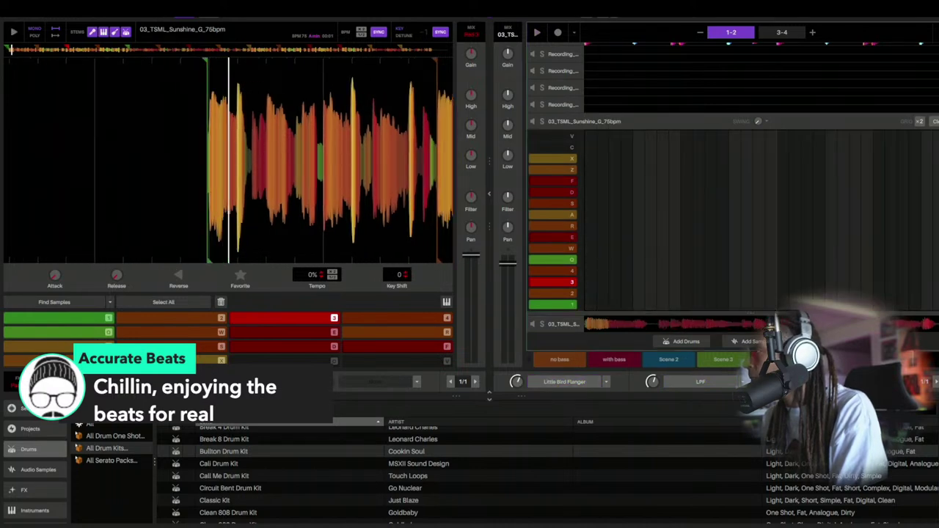
click(716, 361)
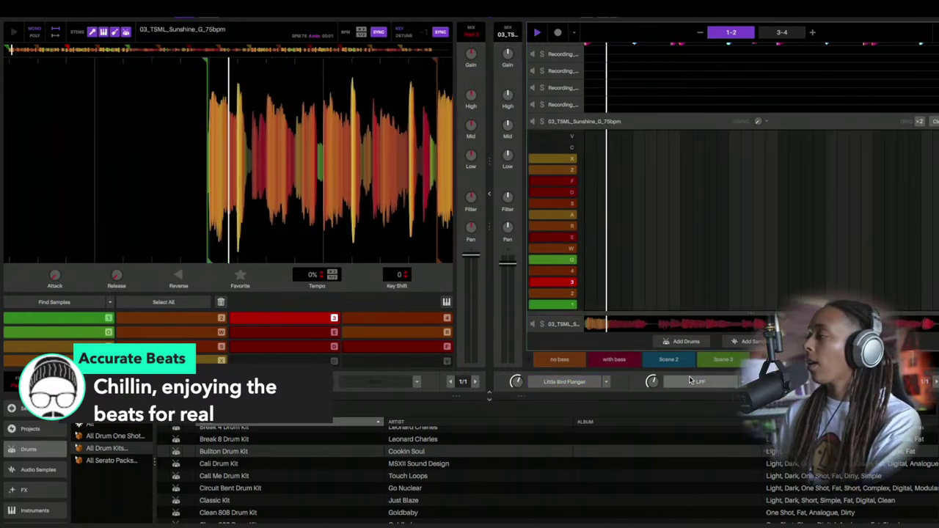
Record LPF knob automation on the duplicated Sunshine track while the new scene plays
key(space)
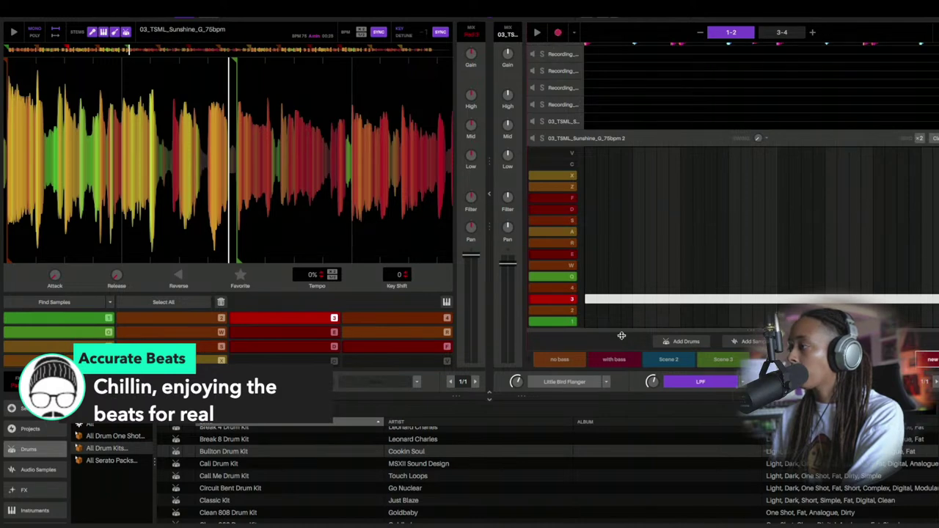
key(space)
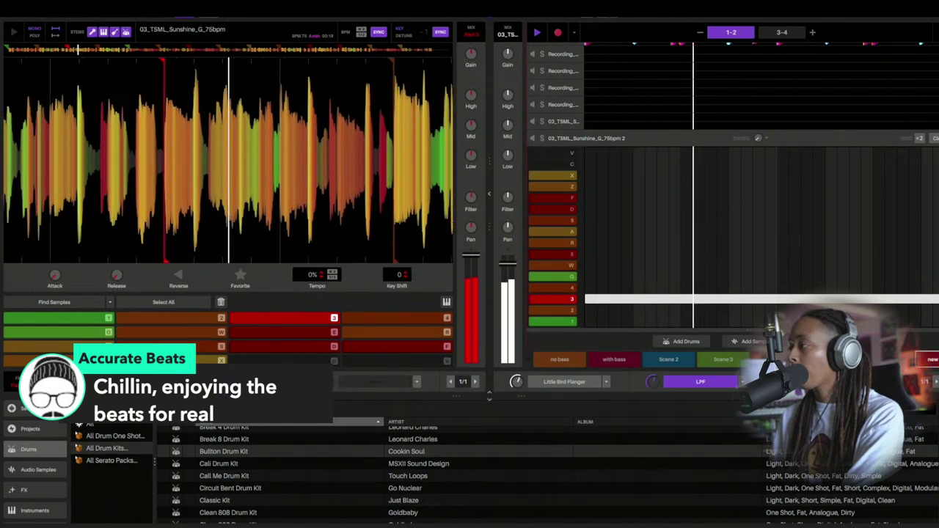
key(space)
Play back the new scene with the LPF automation, and switch to the "no bass" scene
key(space)
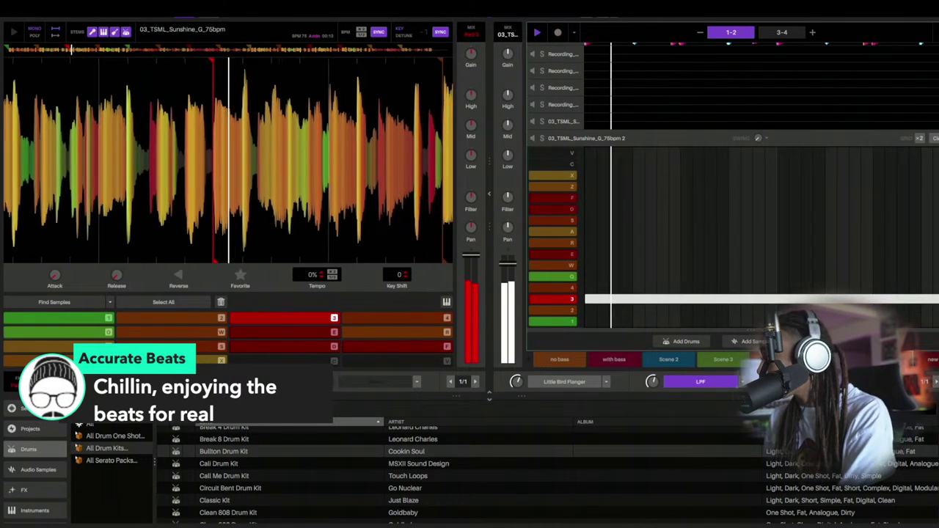
key(space)
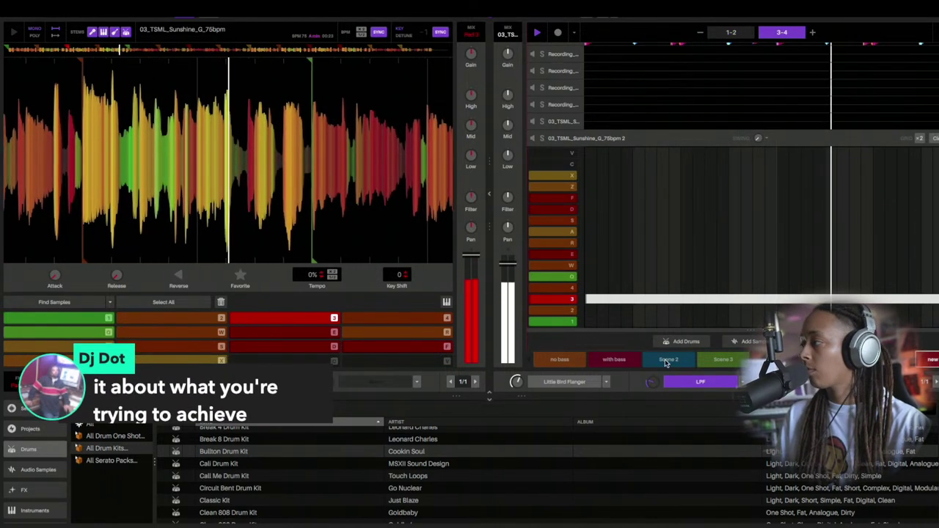
click(572, 359)
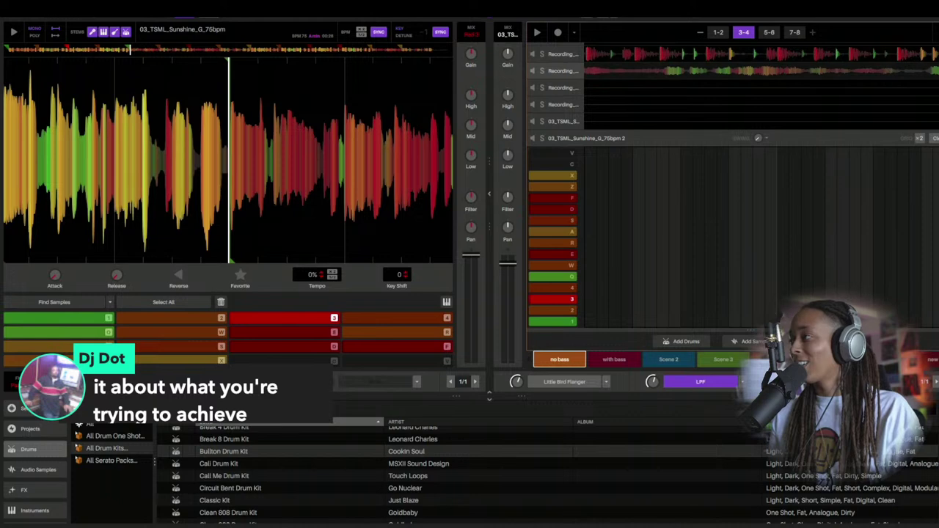
Play the "no bass" scene followed by "with bass" and Scene 2 to hear the transitions
click(723, 360)
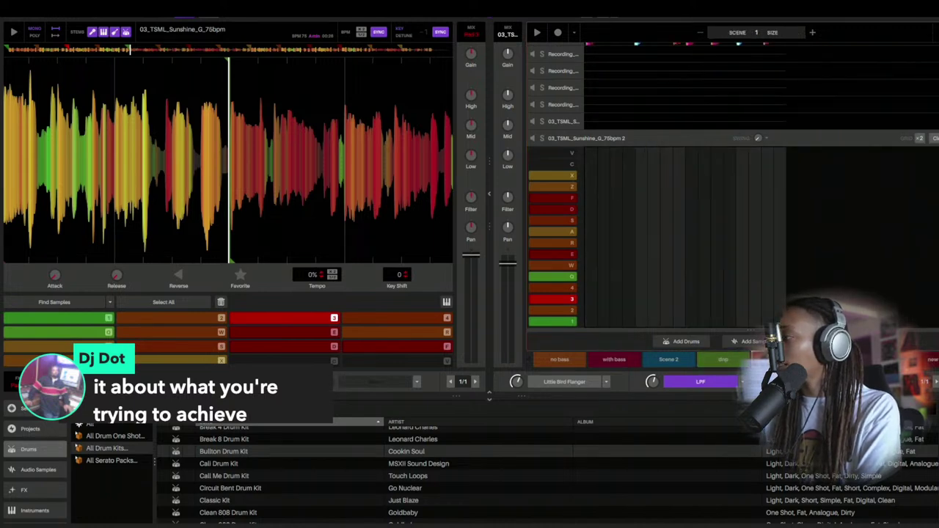
click(573, 364)
key(space)
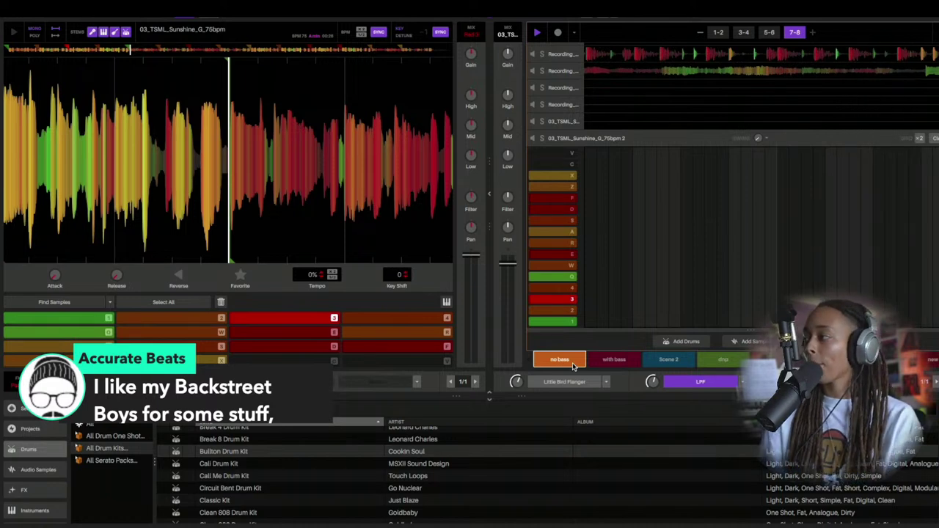
click(603, 368)
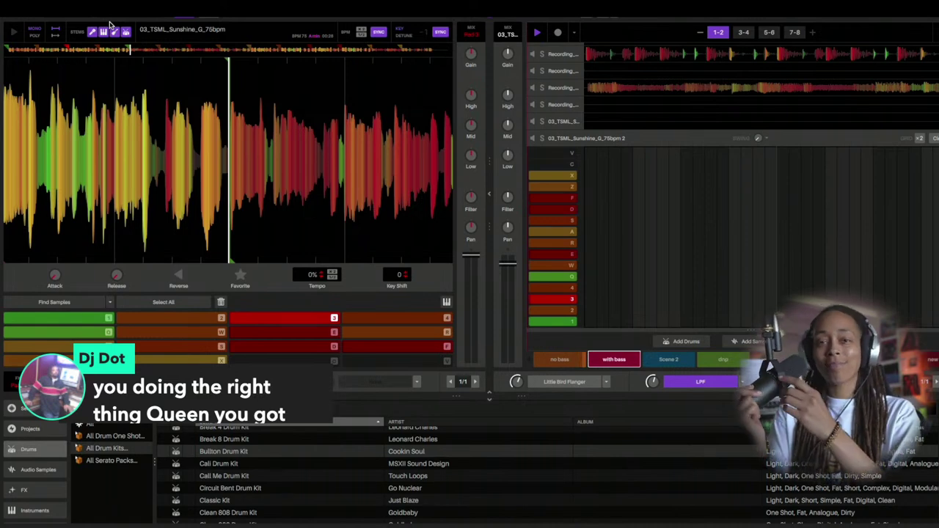
key(space)
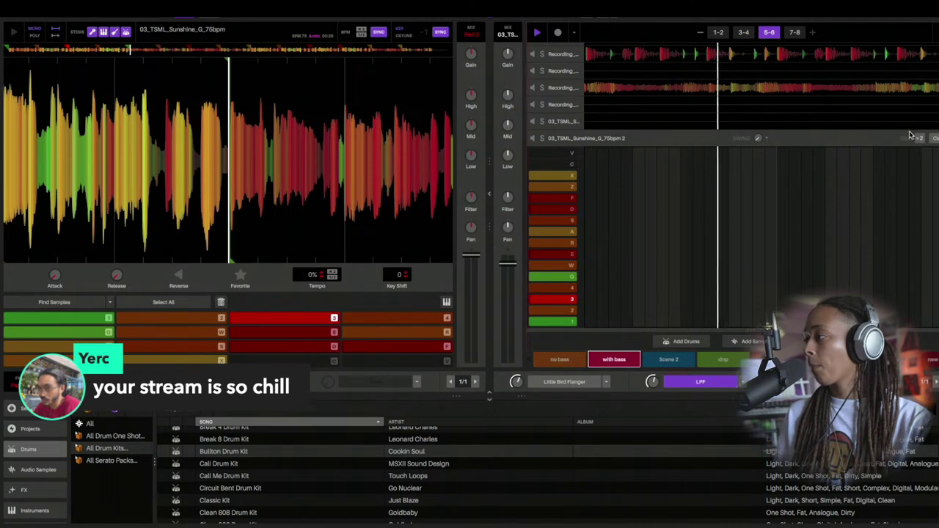
click(681, 359)
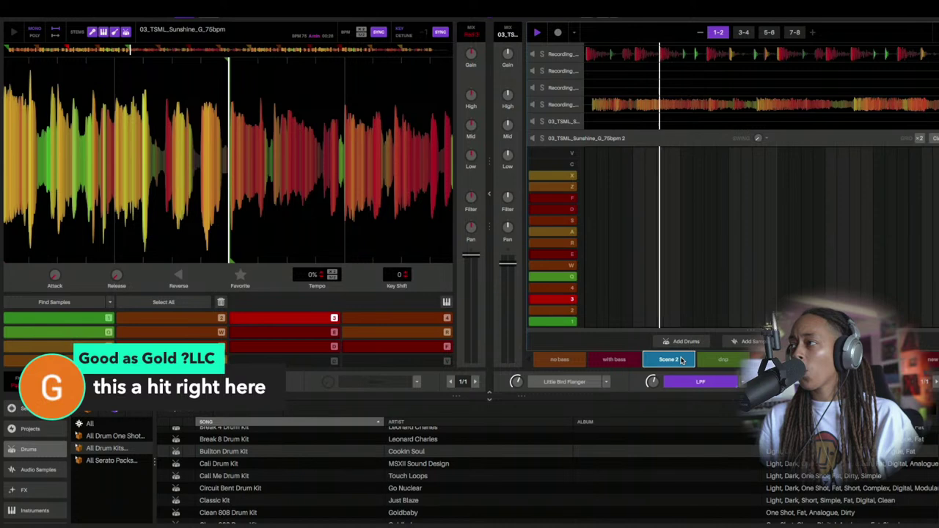
Compare the start of the recorded bass note in Scene 2 with the one in the "with bass" scene, and play from bars 7-8
click(673, 107)
click(618, 292)
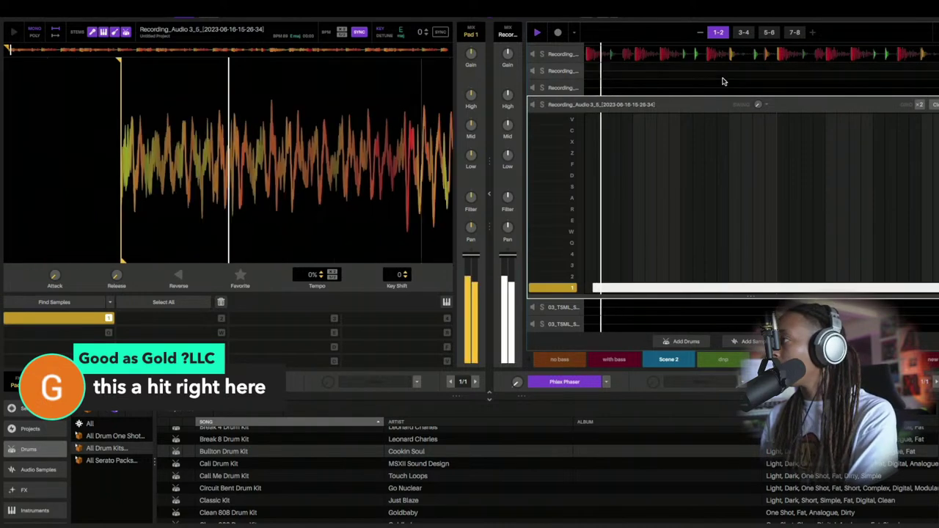
click(632, 364)
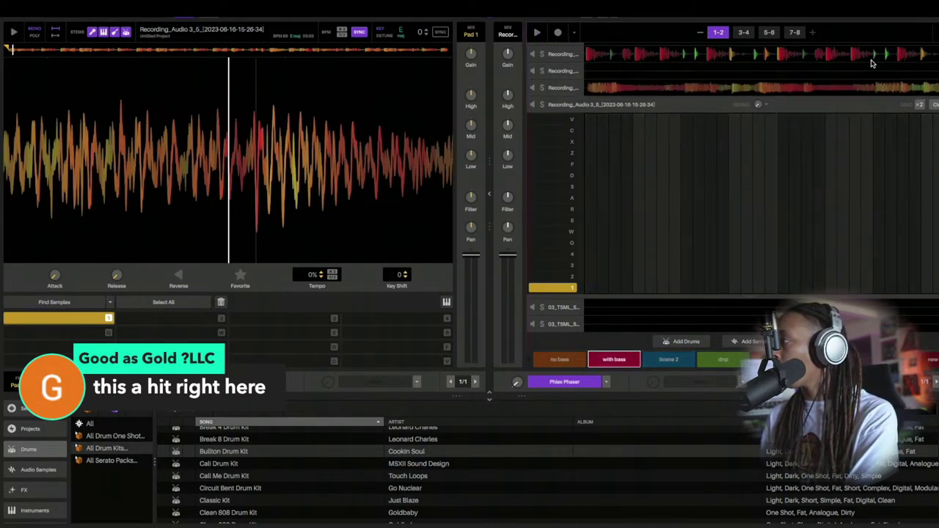
click(854, 89)
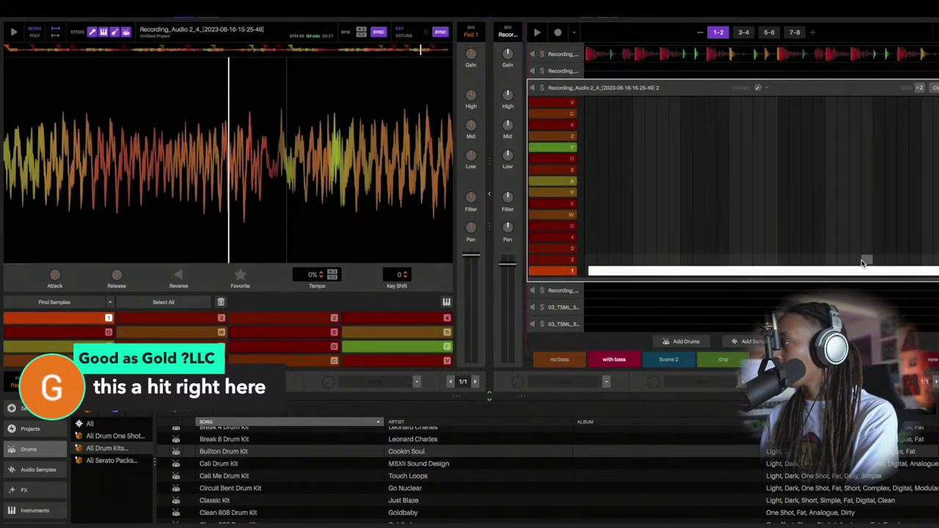
click(795, 33)
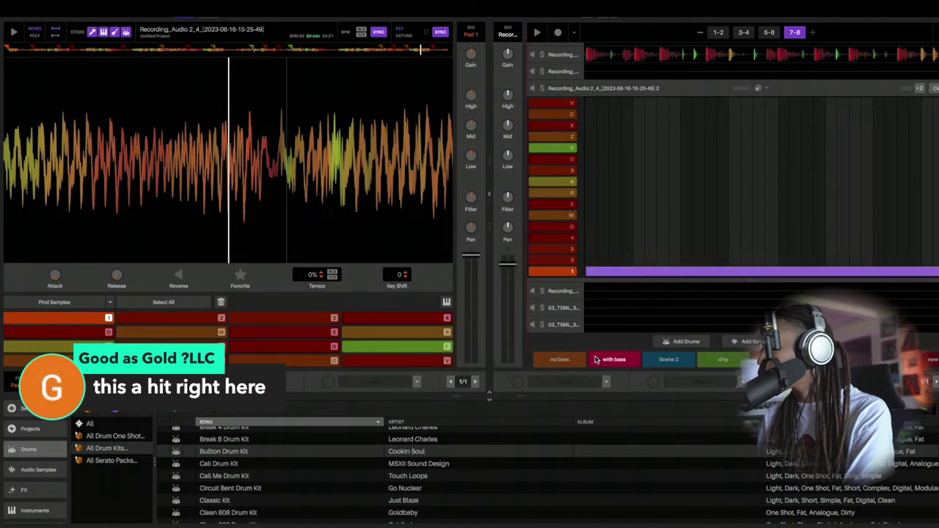
key(space)
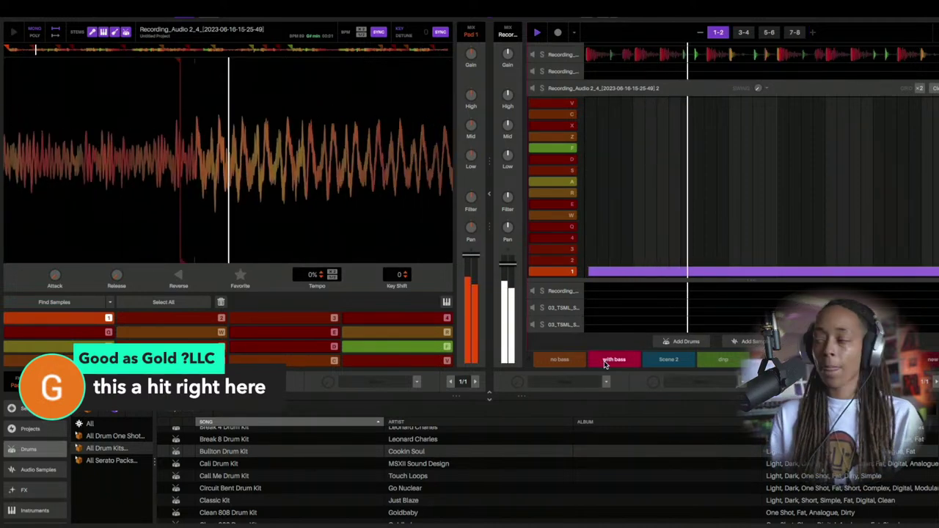
Move the start of the Recording_Audio 3_5 note in Scene 2 slightly earlier and play the scene
click(660, 361)
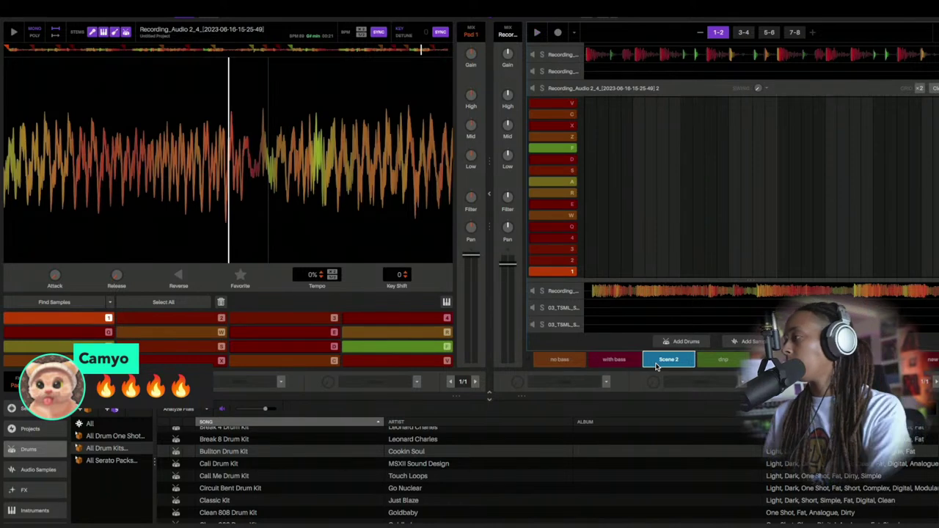
click(628, 292)
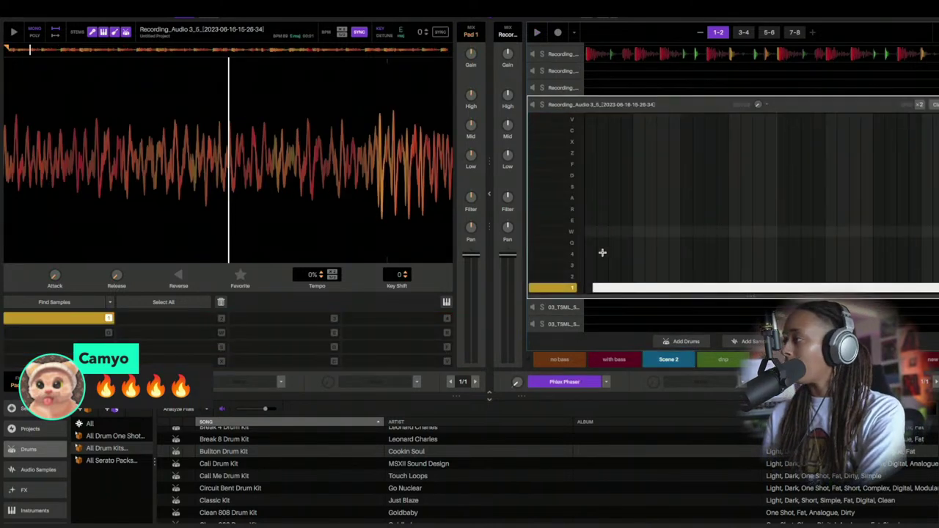
click(599, 290)
key(space)
key(space)
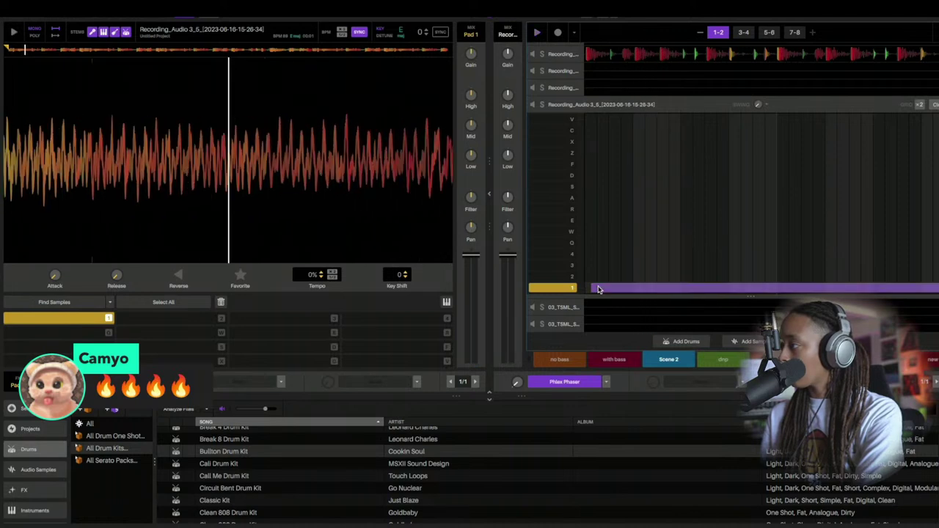
key(space)
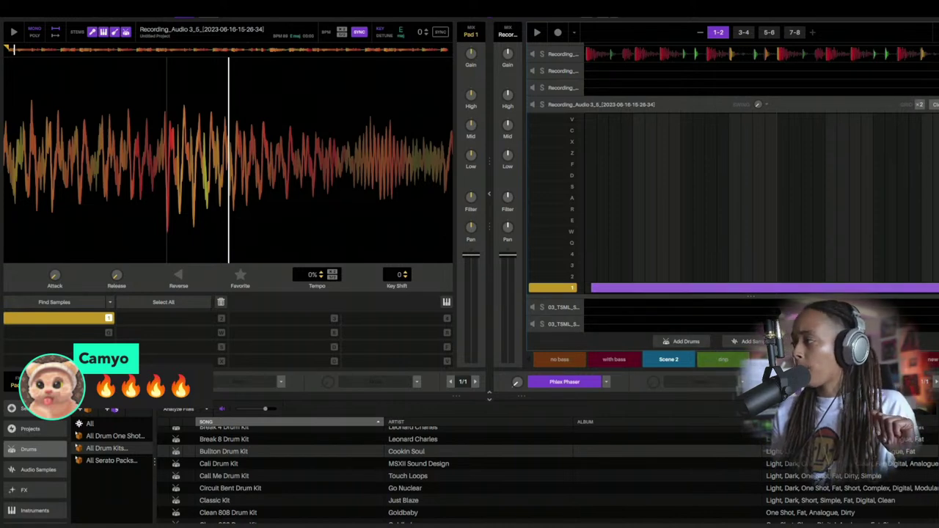
click(685, 360)
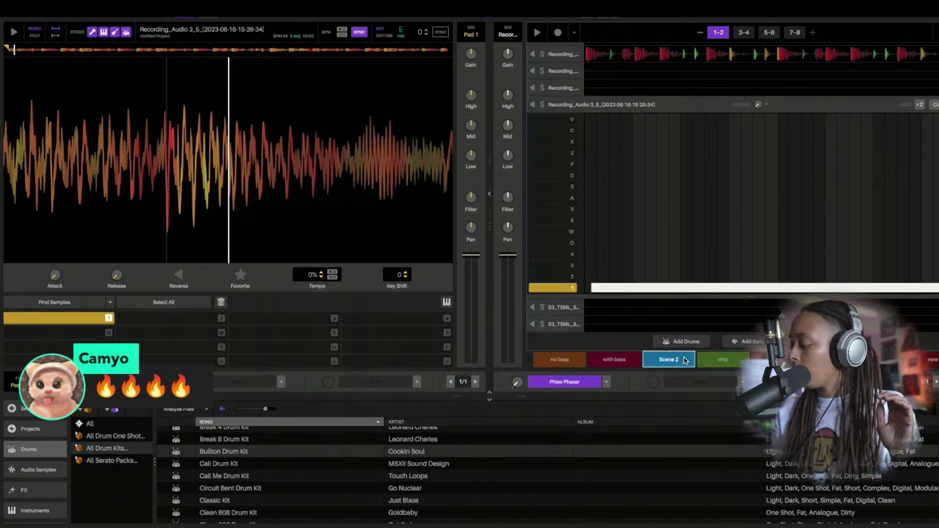
key(space)
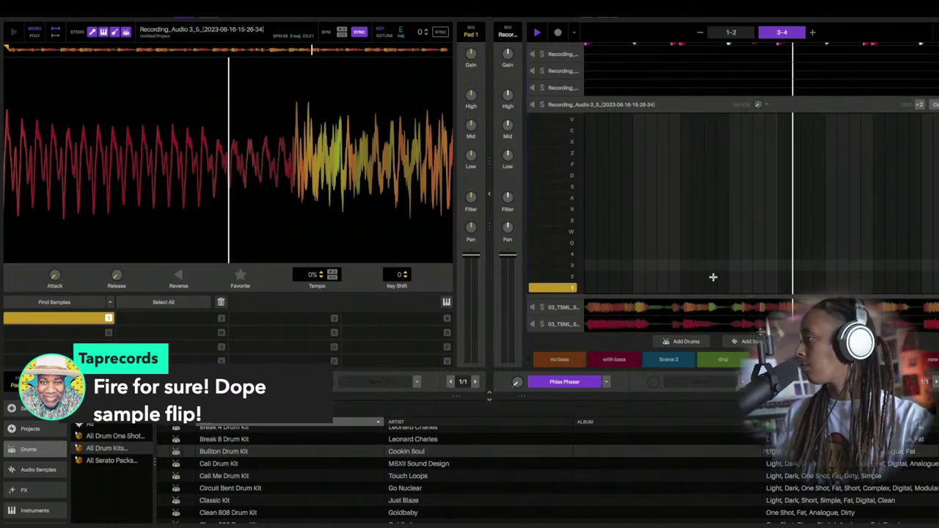
Open the original Sunshine track and record a sustained pad Q note into the "new song 4" scene
click(747, 323)
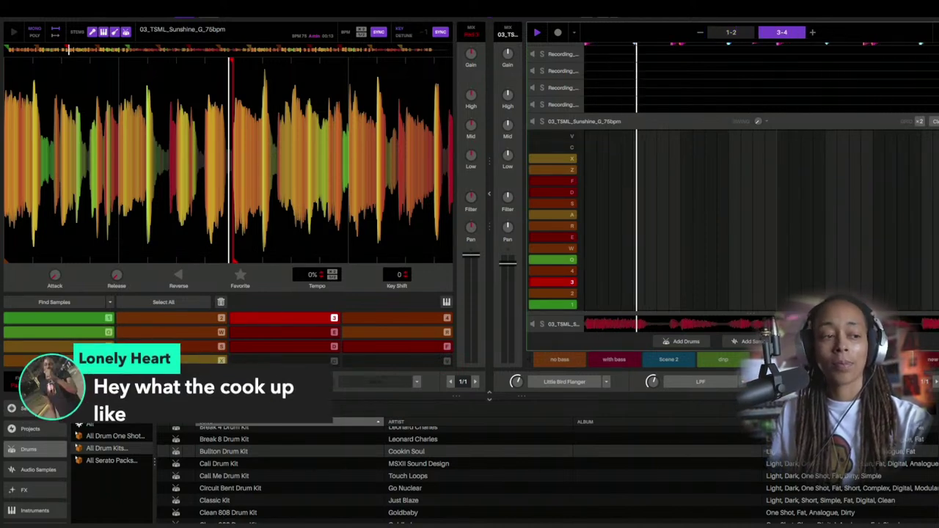
click(932, 360)
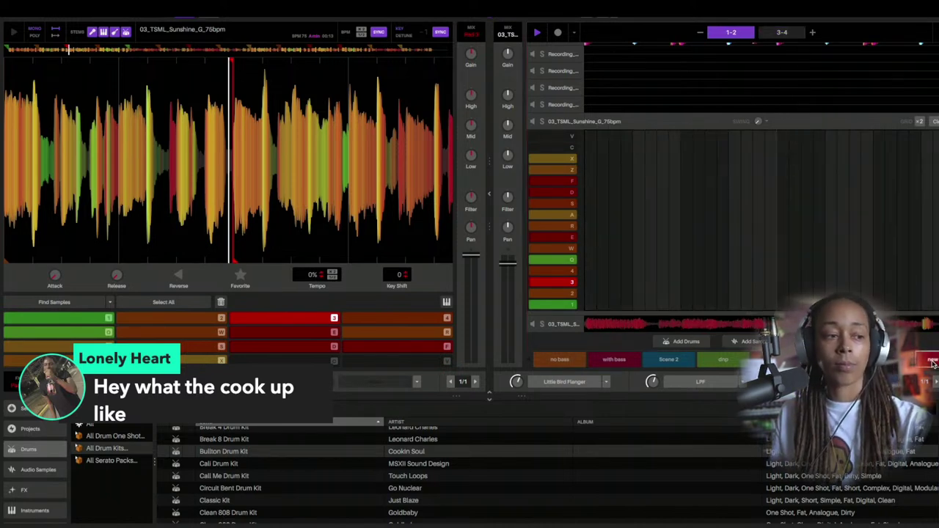
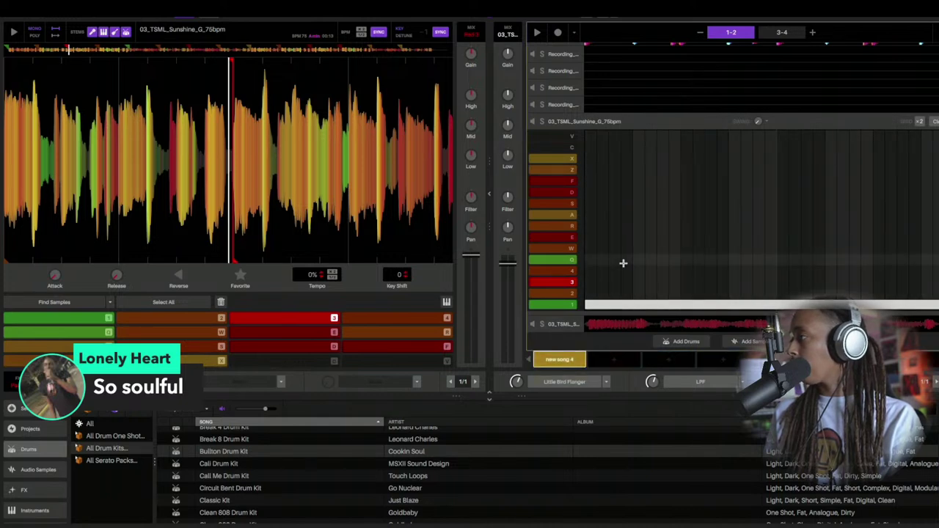
key(space)
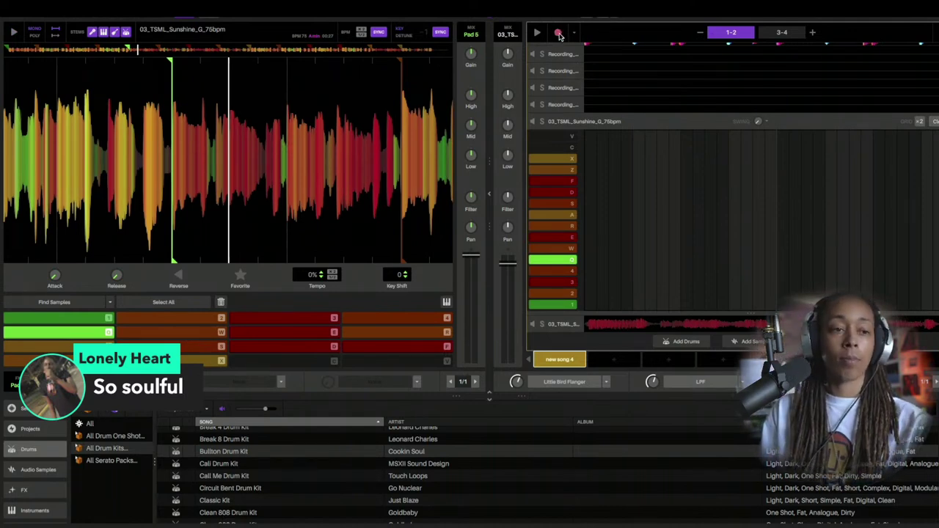
click(559, 35)
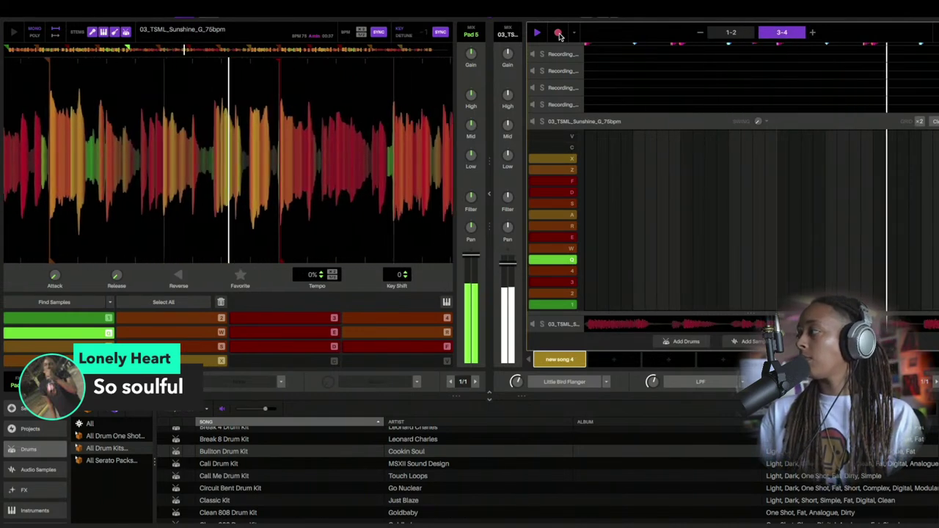
key(q)
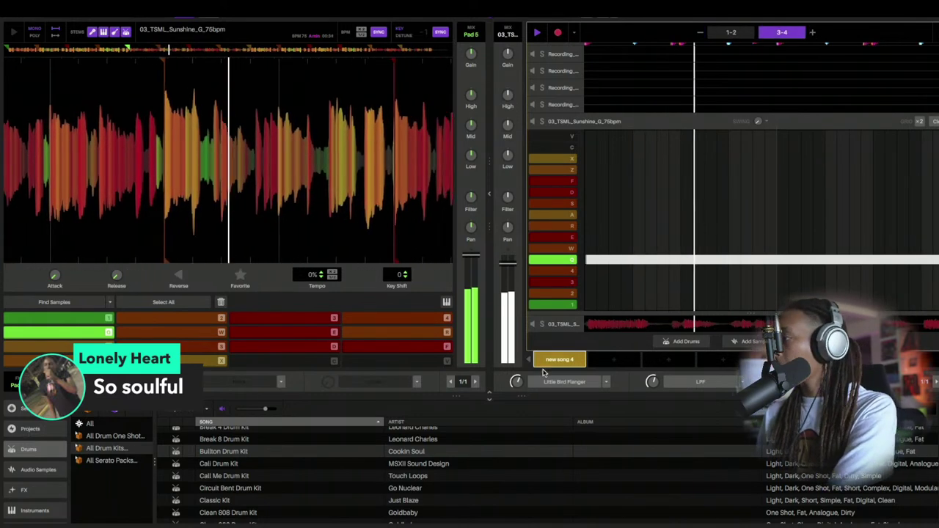
Add another scene after "new song 4" and record a pad W note on its original Sunshine track
click(615, 359)
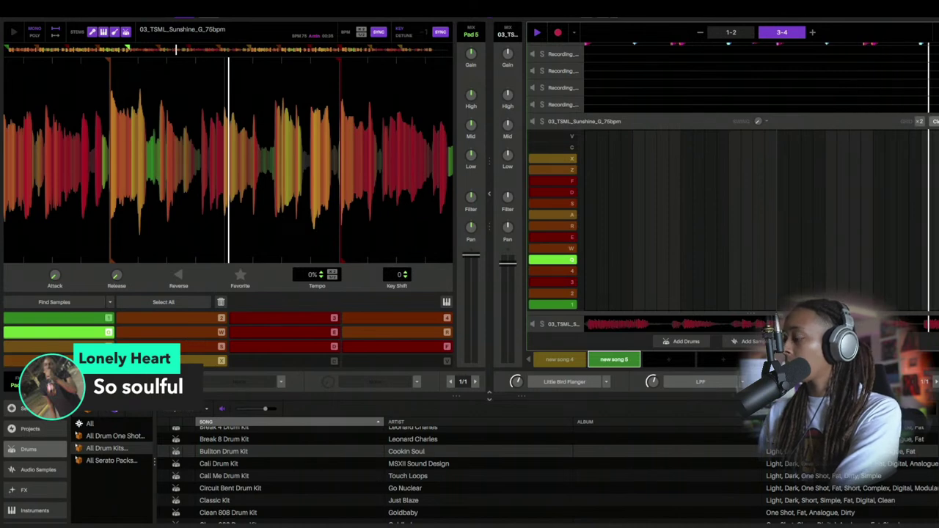
key(w)
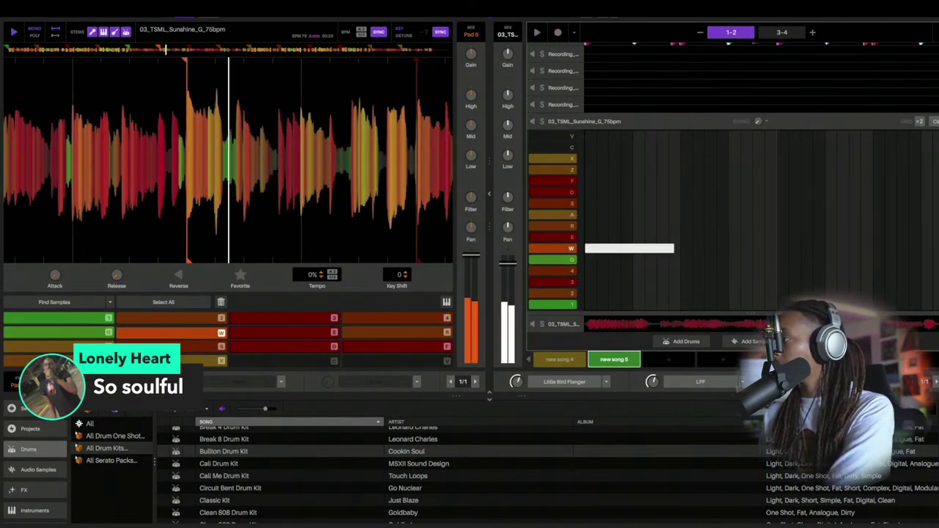
key(3)
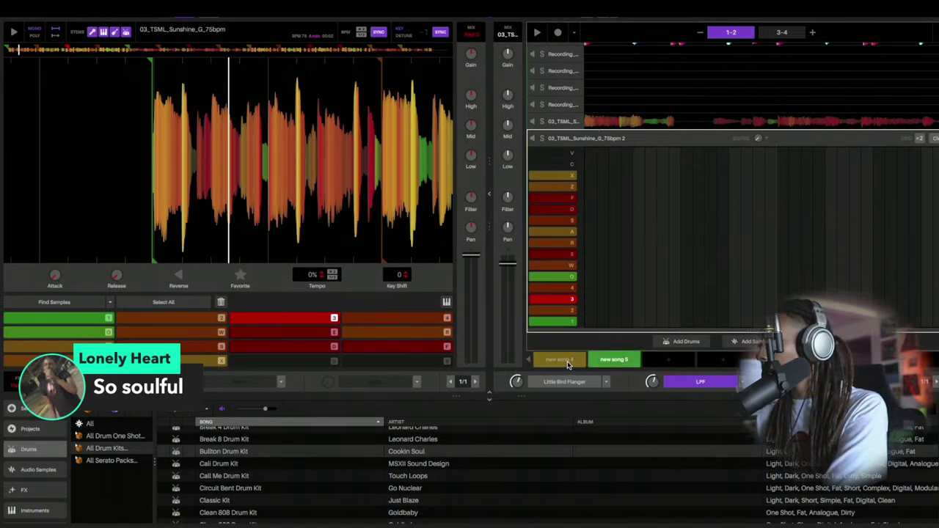
Play the "new song 4" scene while muting and unmuting the original Sunshine track to compare it with the duplicate
click(560, 360)
key(space)
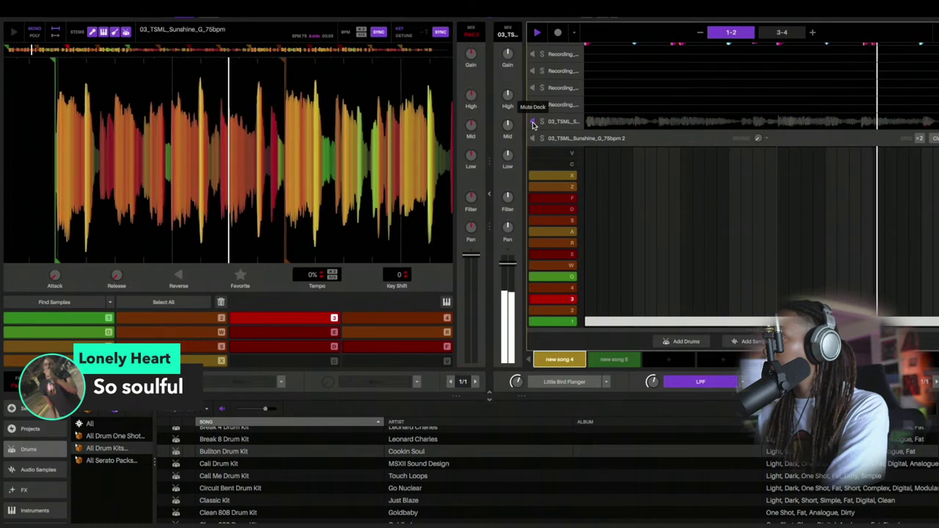
click(533, 125)
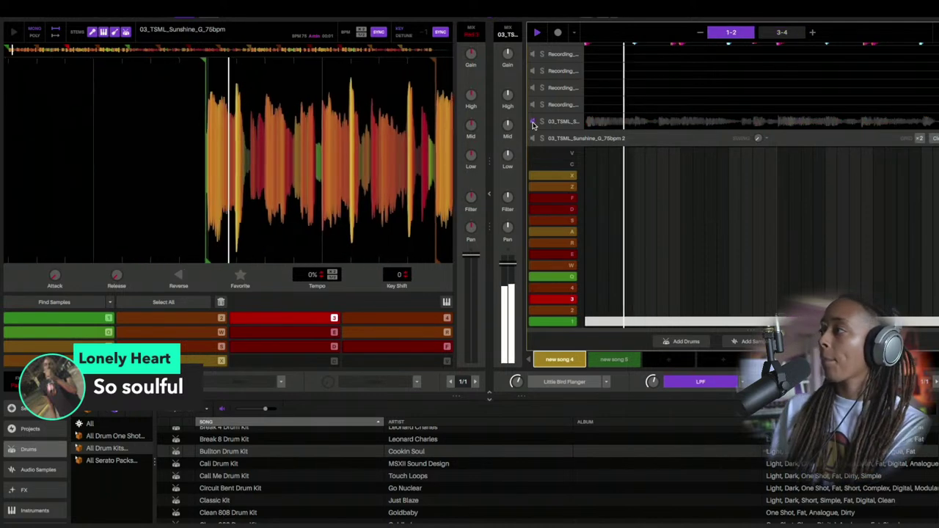
click(534, 123)
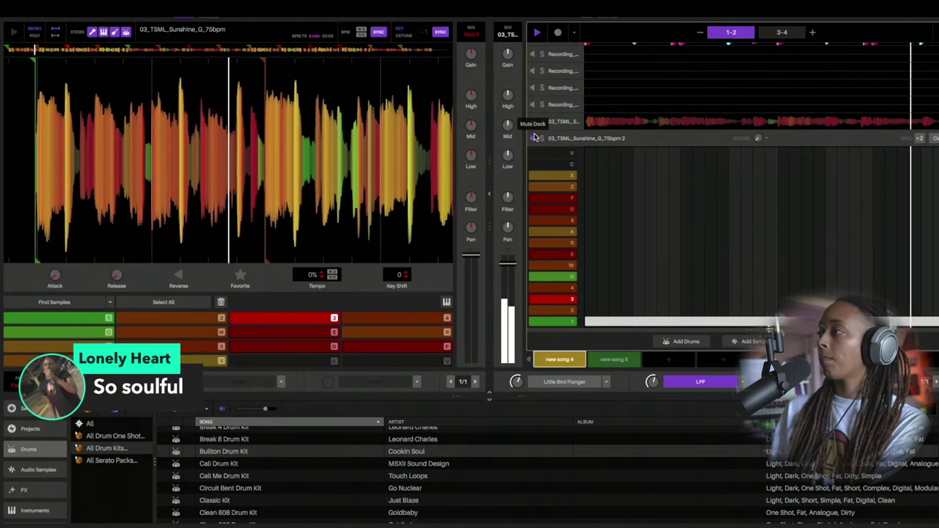
click(533, 124)
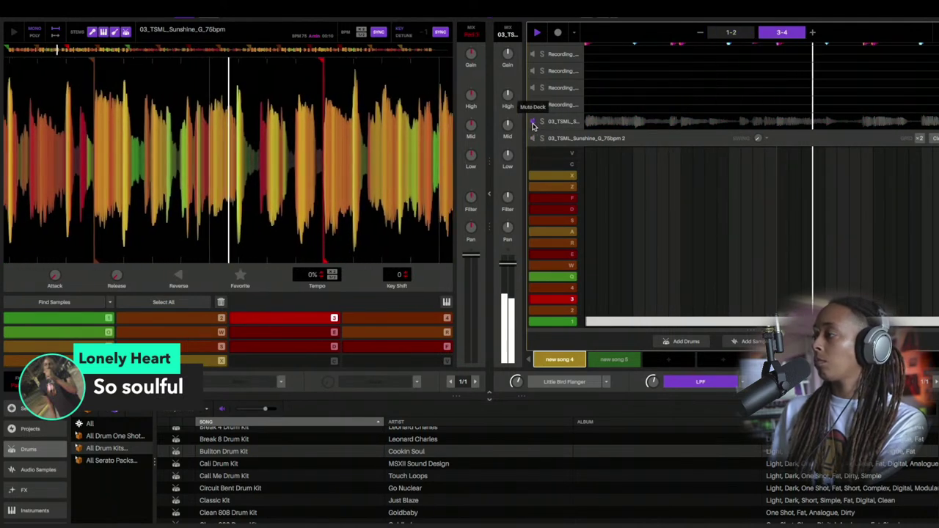
click(533, 123)
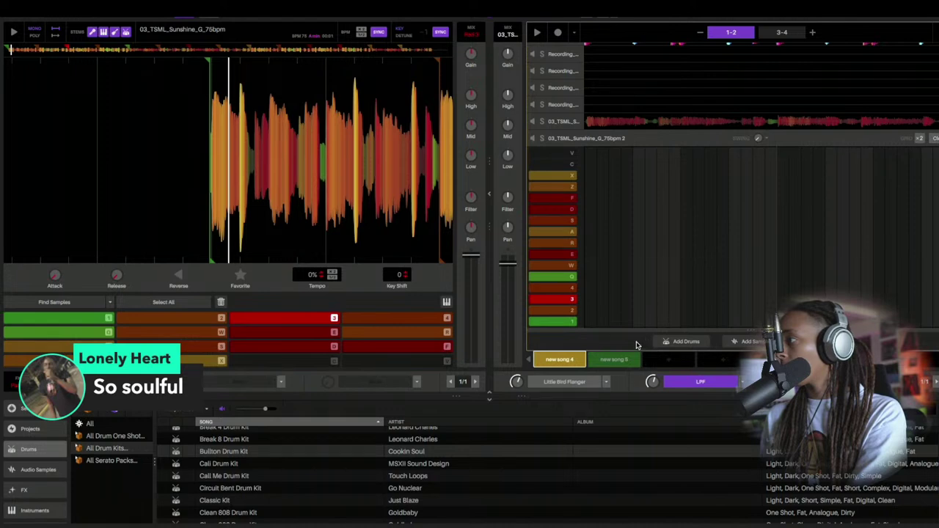
Delete the pad W note from the original Sunshine track in the "new song 5" scene and audition pads R and E
click(608, 361)
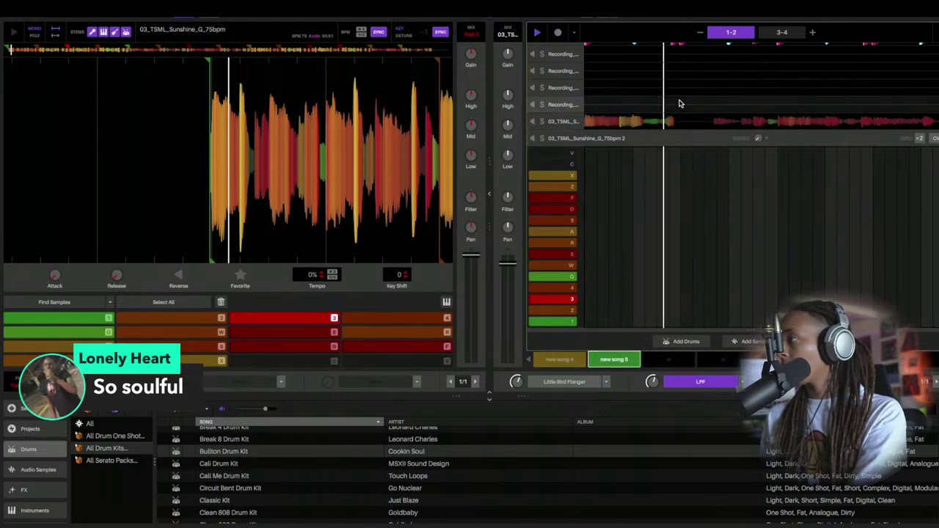
click(662, 124)
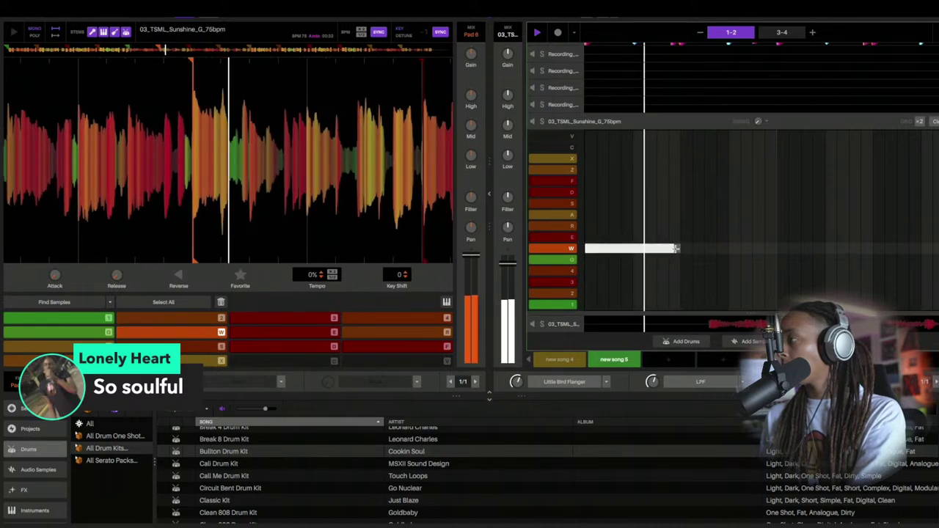
key(space)
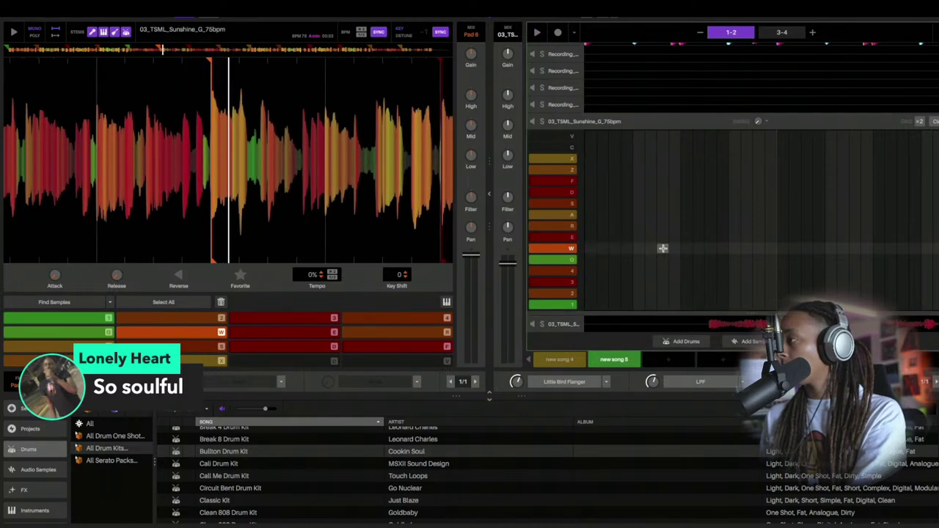
key(r)
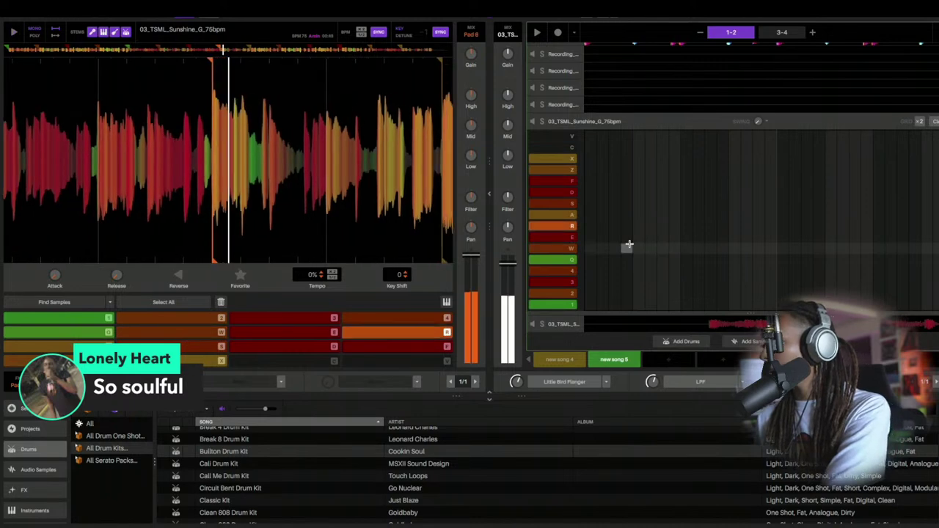
key(e)
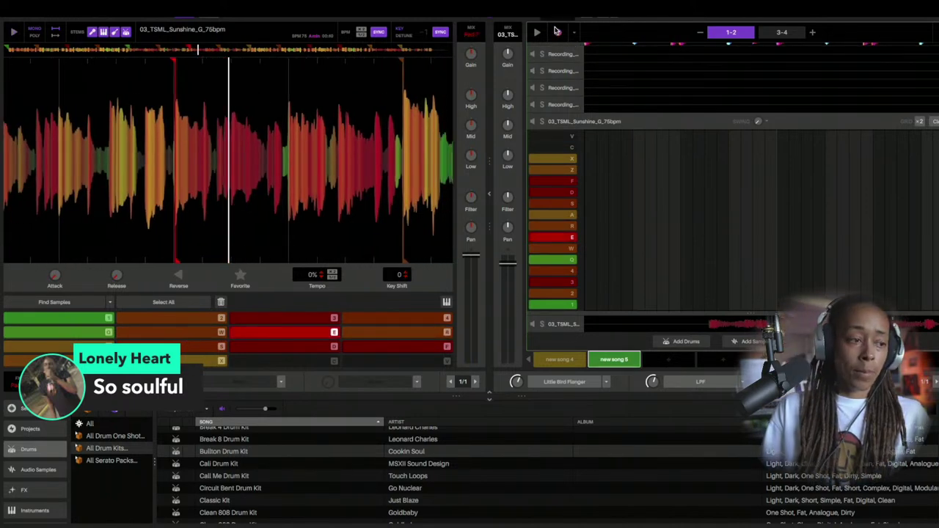
Start recording from the "new song 4" scene and queue "new song 5" to follow it
key(space)
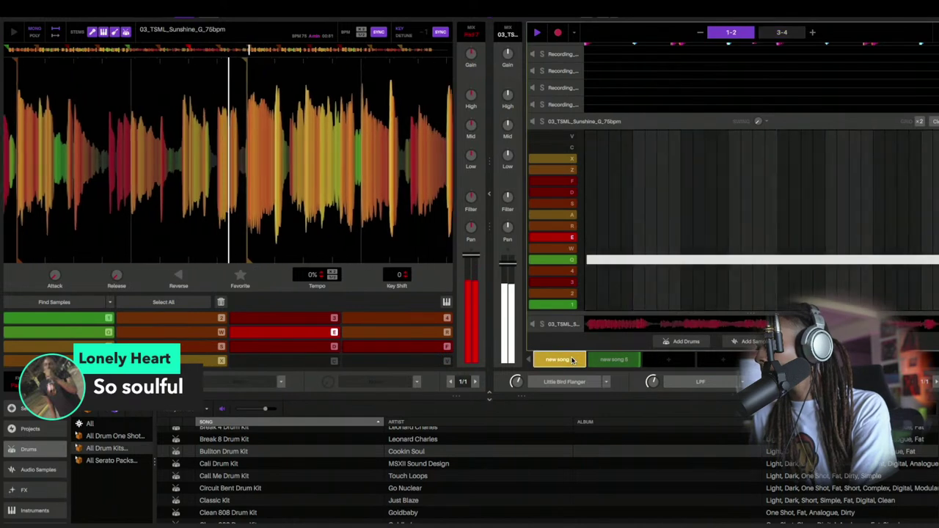
click(598, 364)
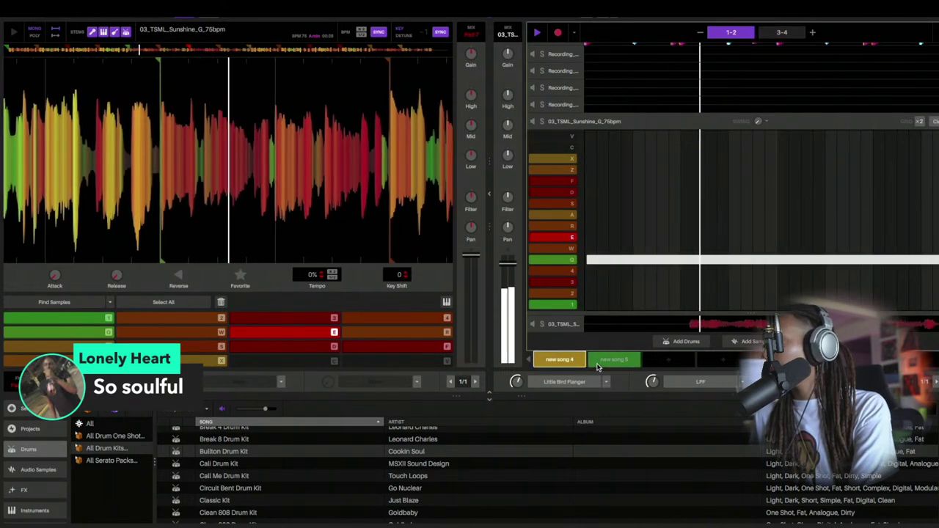